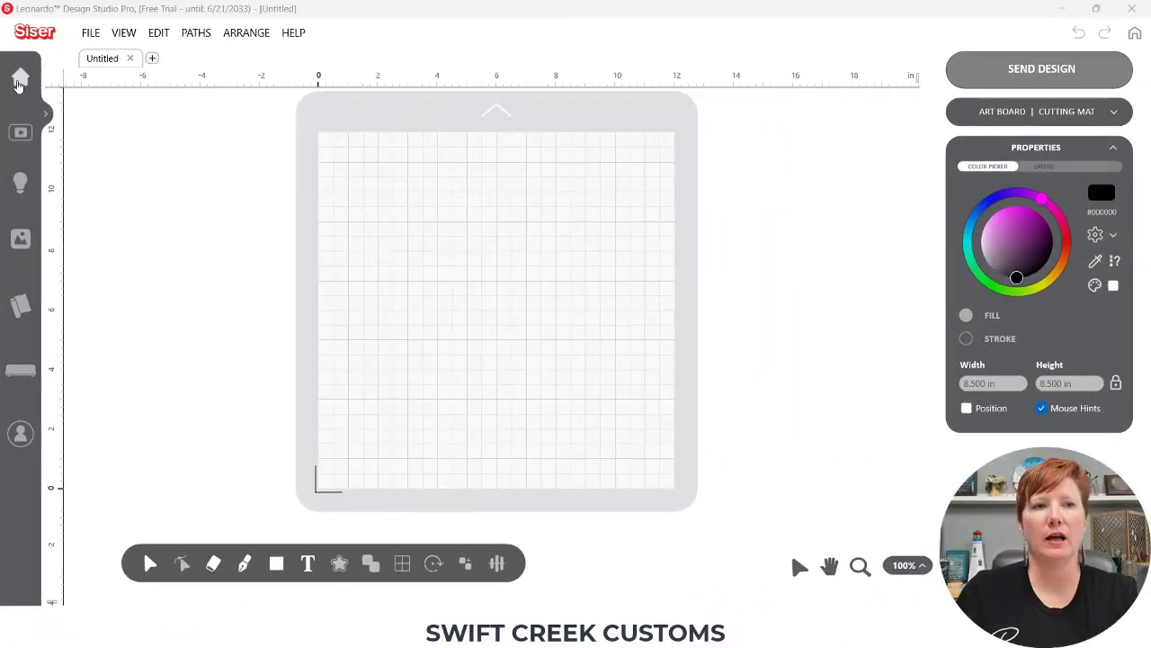
Step: View the home page and return to the design workspace
mouse_move(22, 83)
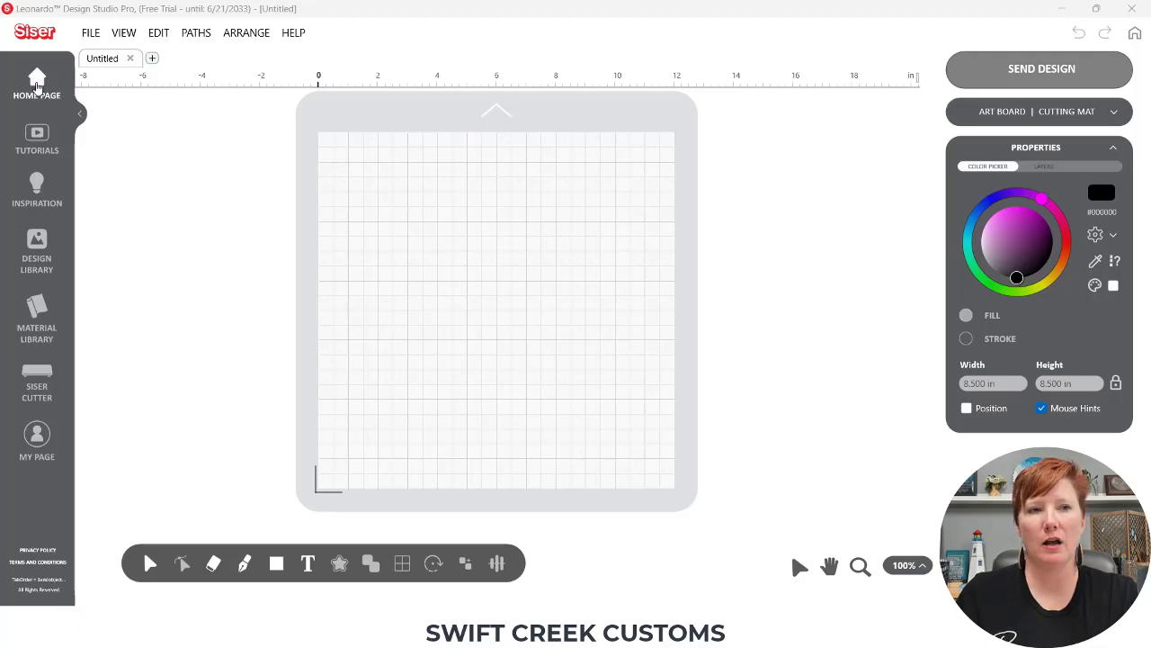
left_click(33, 90)
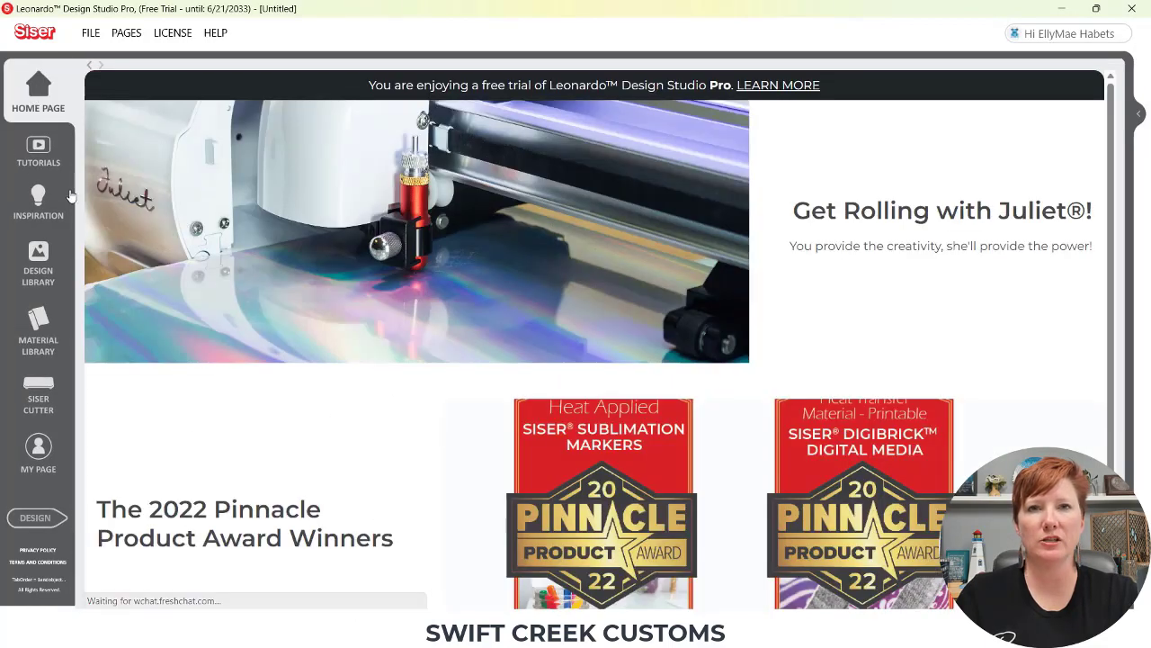
left_click(34, 519)
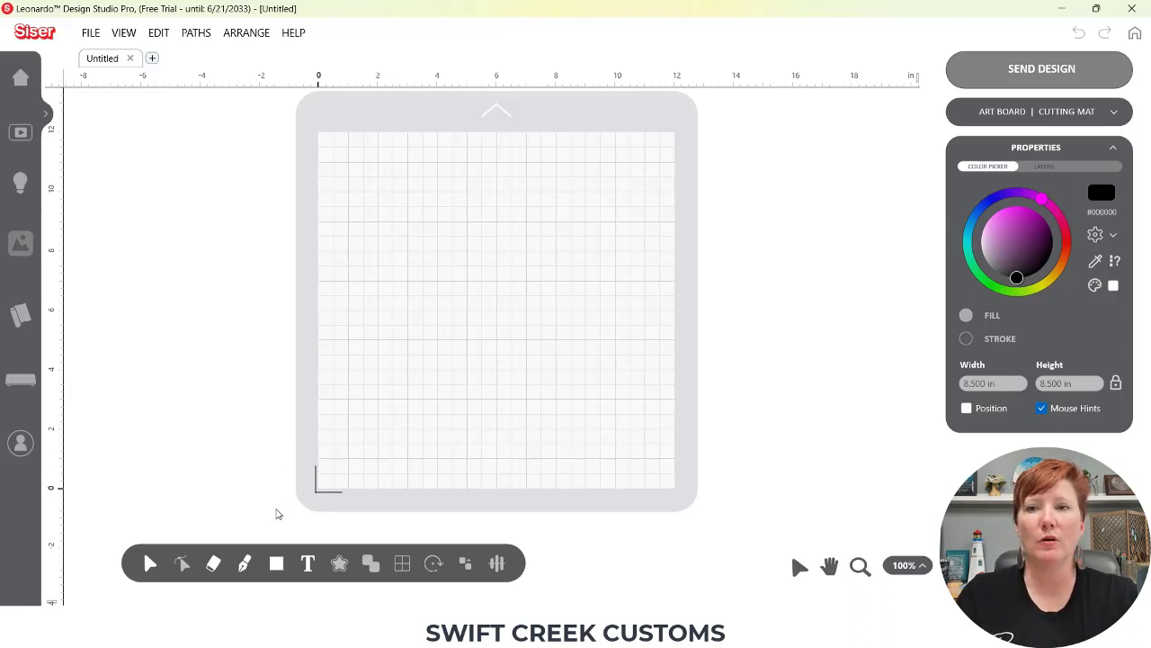
Step: Draw a black square about 8.03 in wide on the cutting mat, starting near its upper-left corner
mouse_move(276, 569)
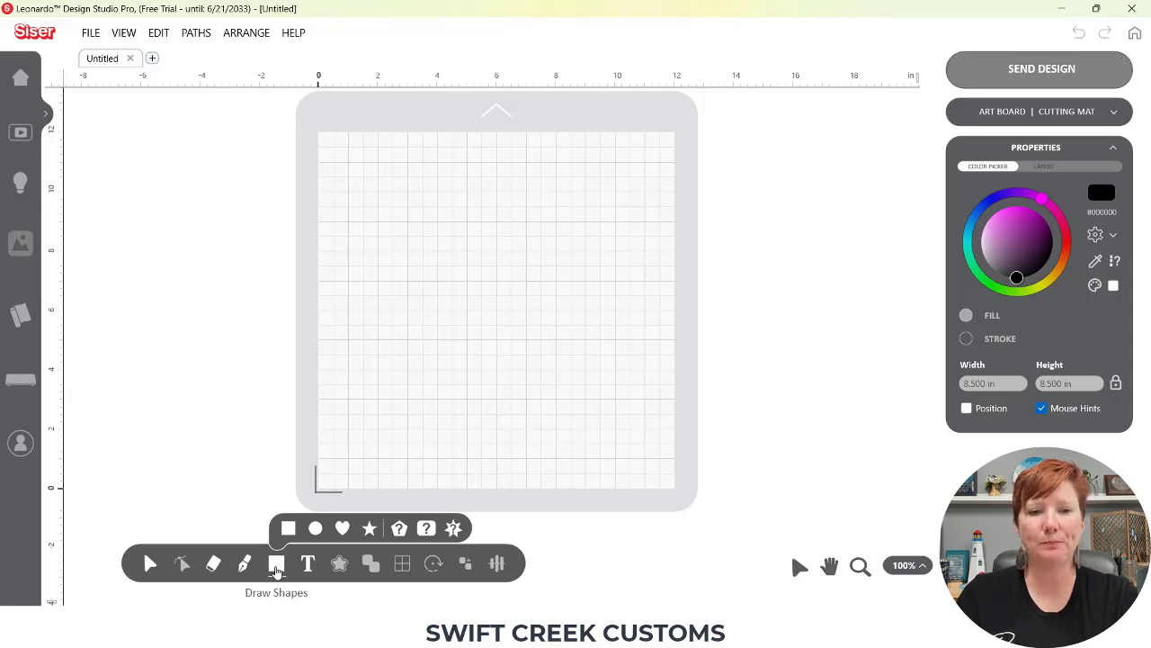
left_click(276, 569)
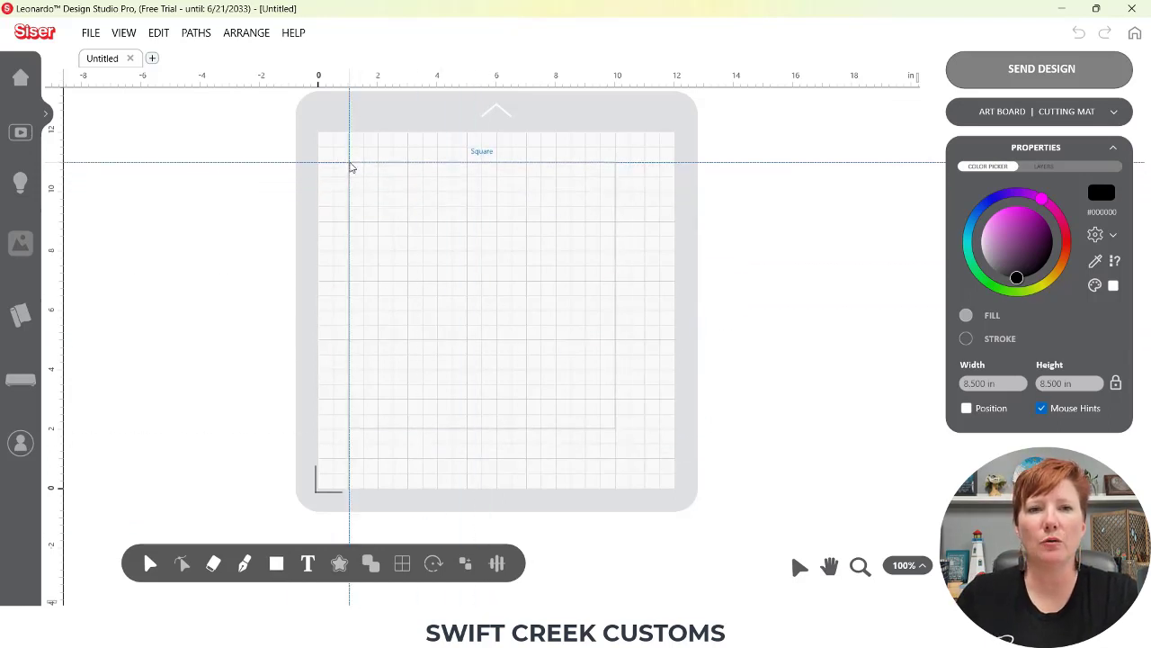
left_click_drag(351, 163, 594, 404)
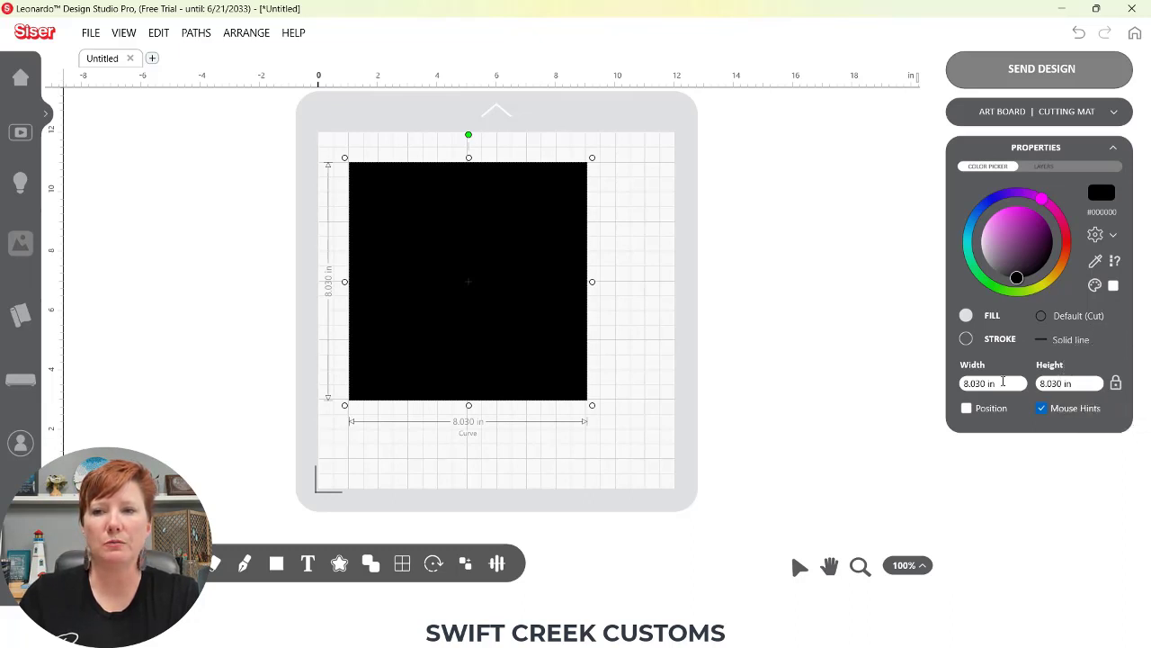
Step: Set the square's width to 8.5 in
left_click_drag(1003, 382, 931, 389)
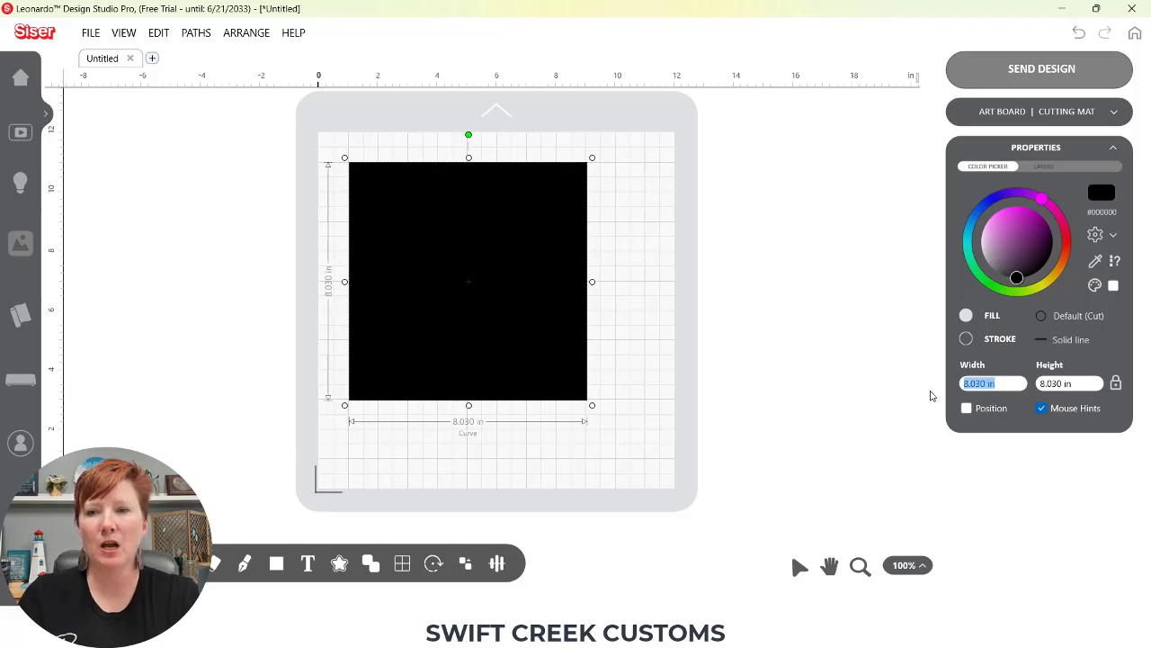
type("8.")
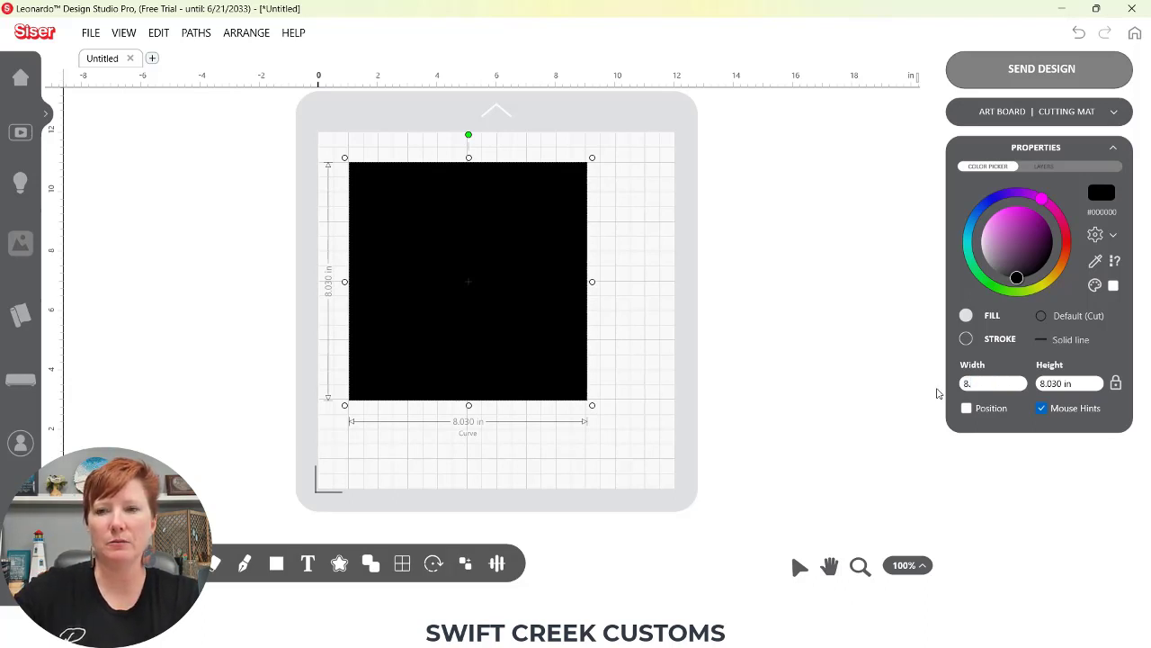
type("5")
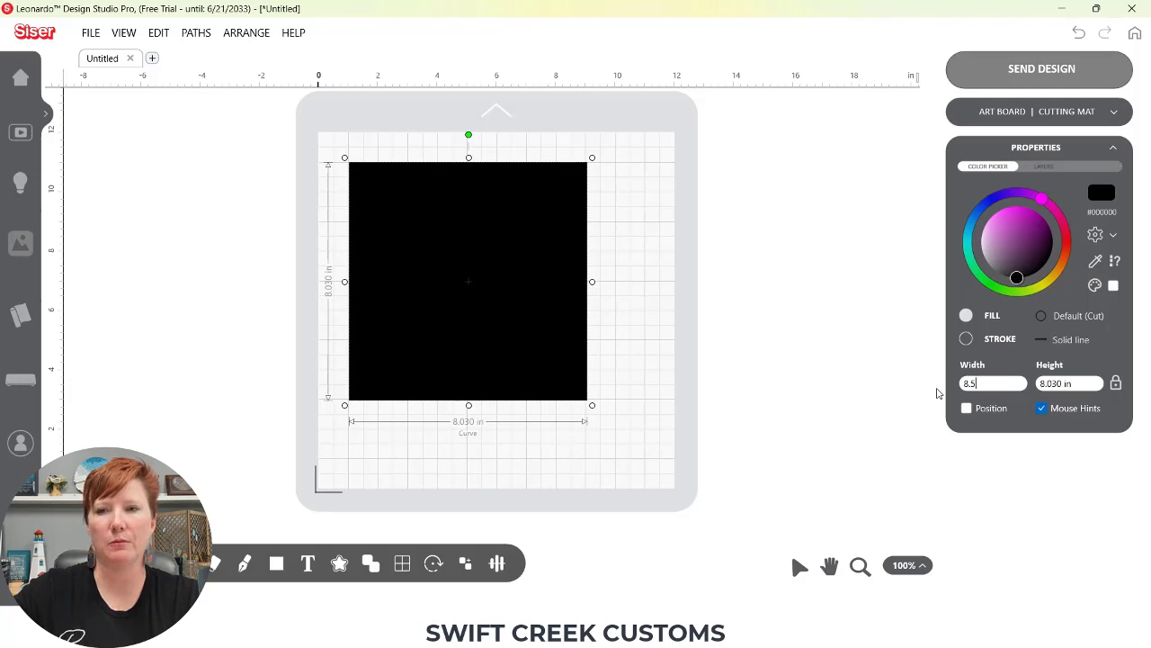
key("Return")
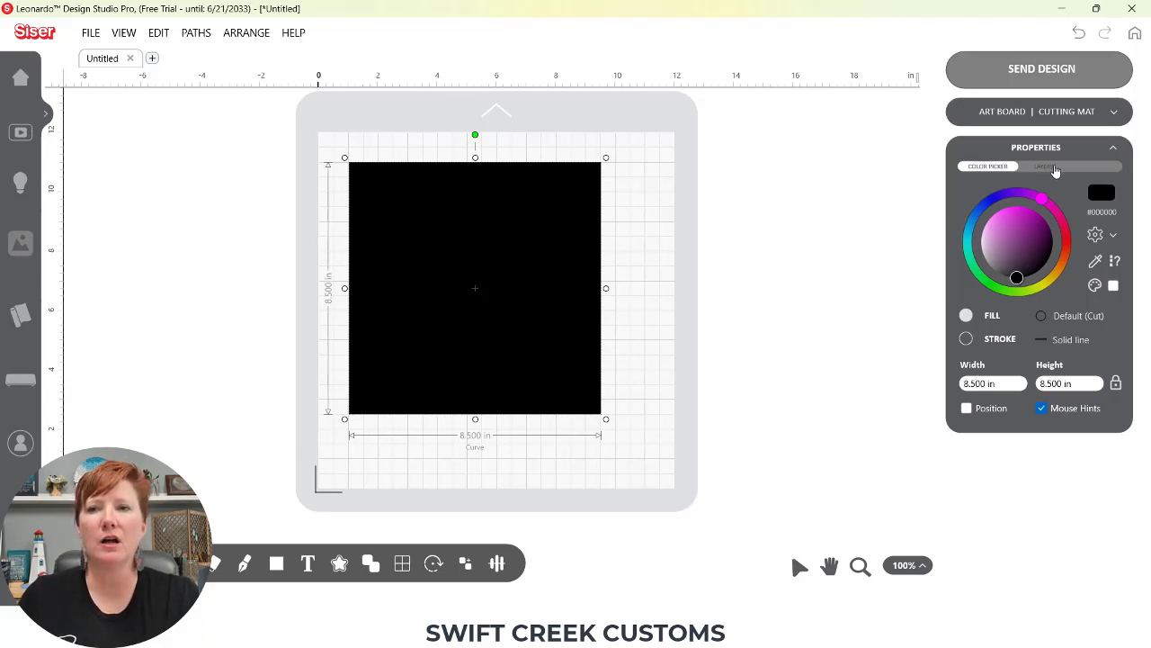
Step: Rename the square in the layer list as Background
left_click(1053, 171)
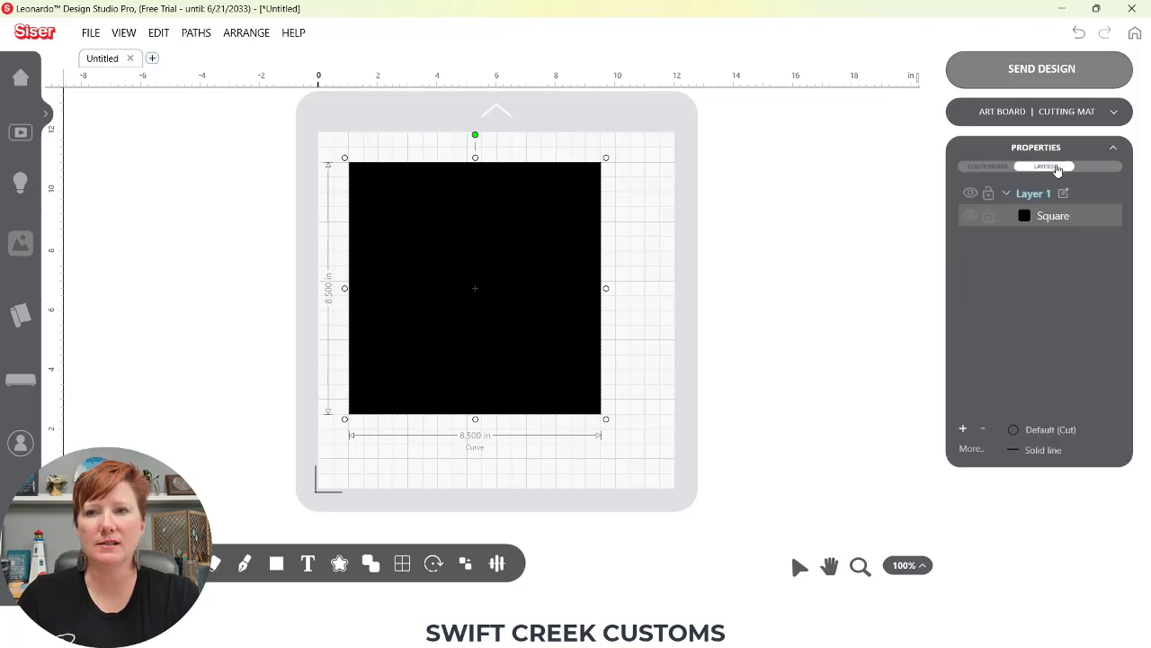
double_click(1055, 221)
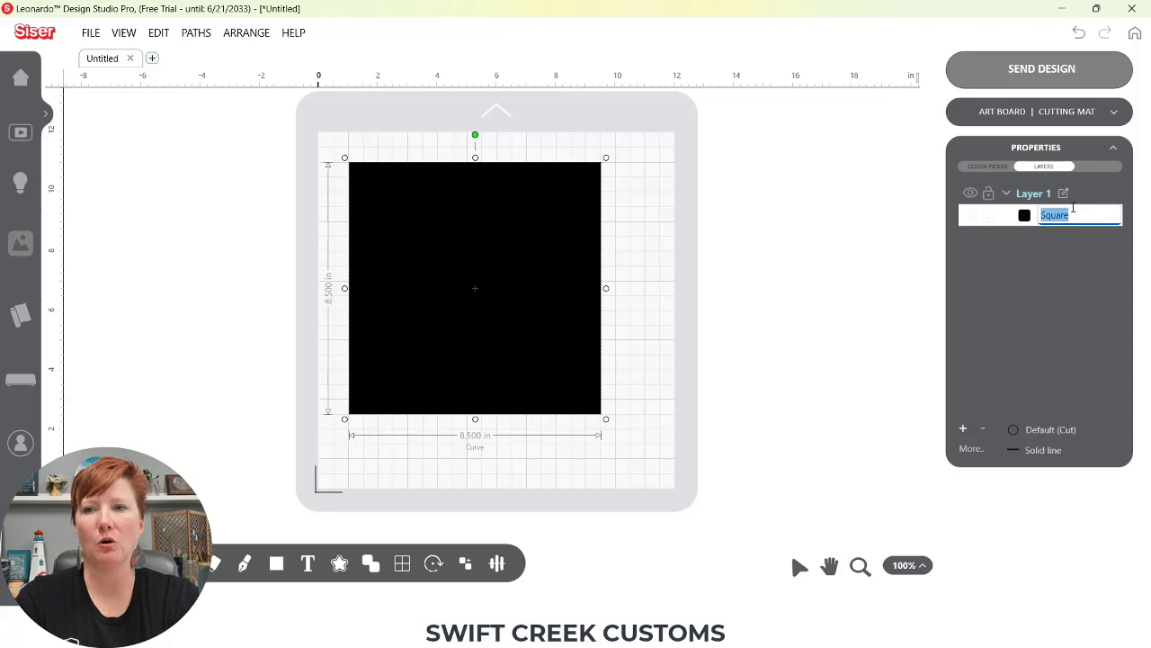
type("Background")
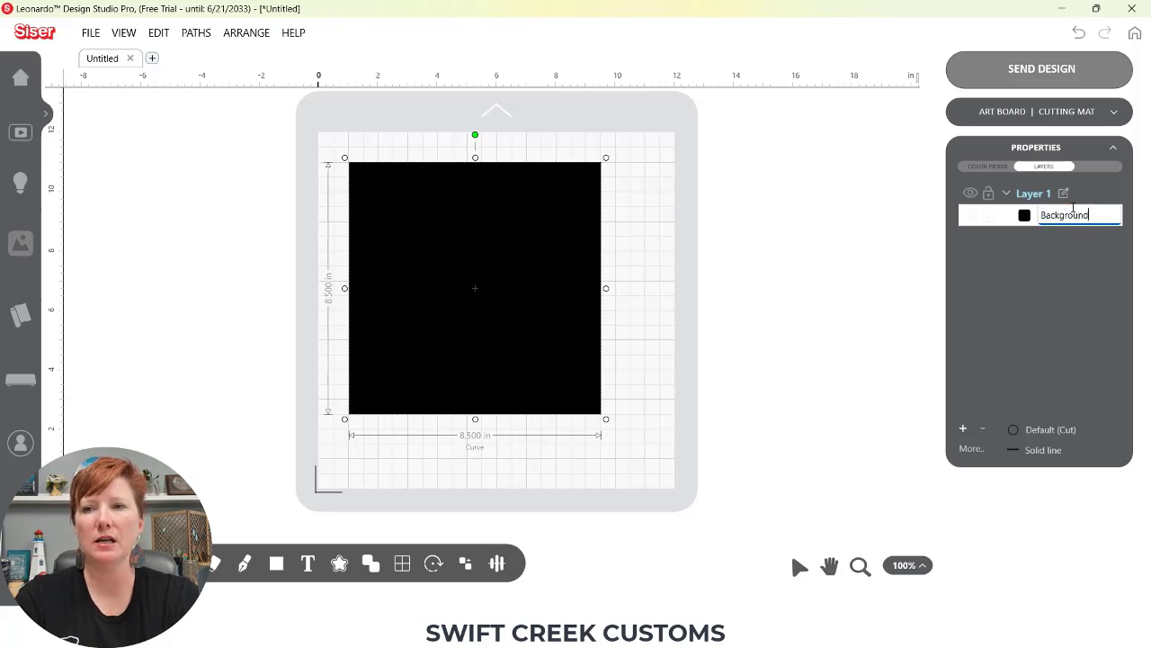
key("Return")
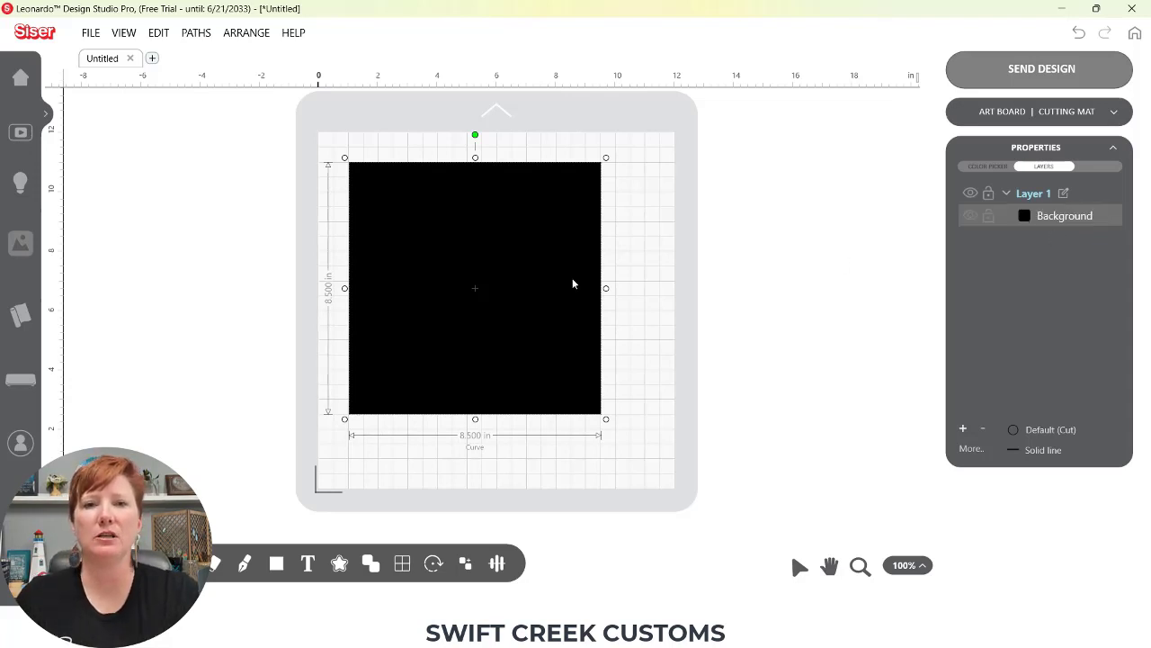
Step: Centre the Background square on the mat and place a duplicate of it to the right of the mat
left_click_drag(514, 286, 534, 294)
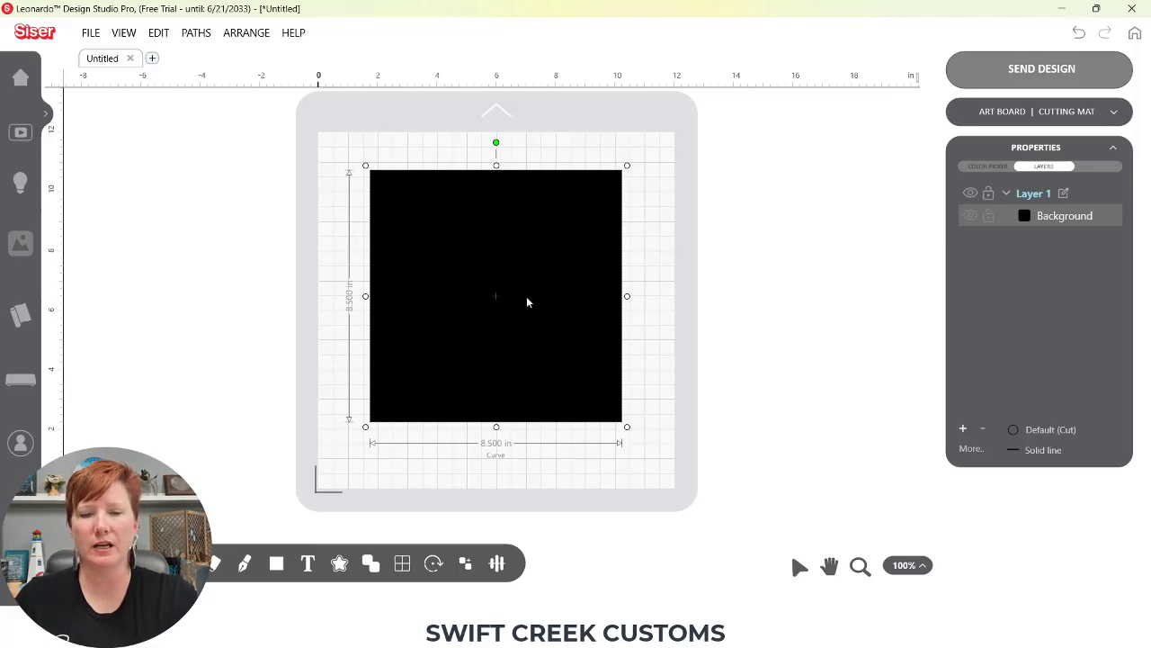
key("ctrl+d")
left_click_drag(527, 302, 889, 241)
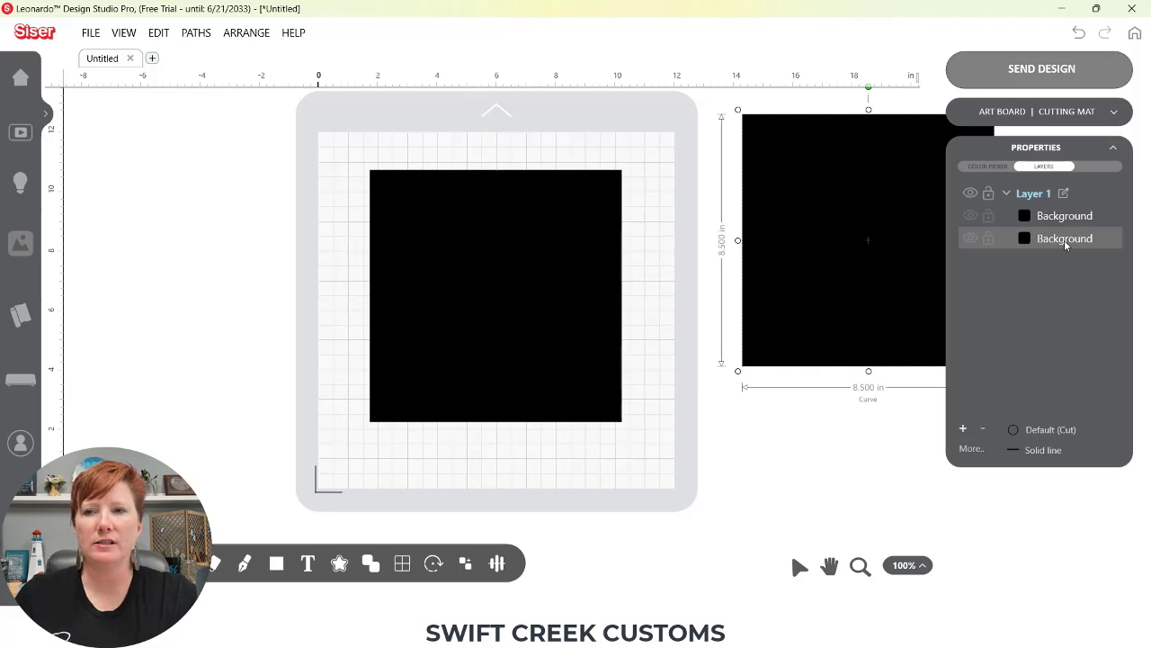
Step: Rename the off-mat duplicate square as Background copy
double_click(1092, 240)
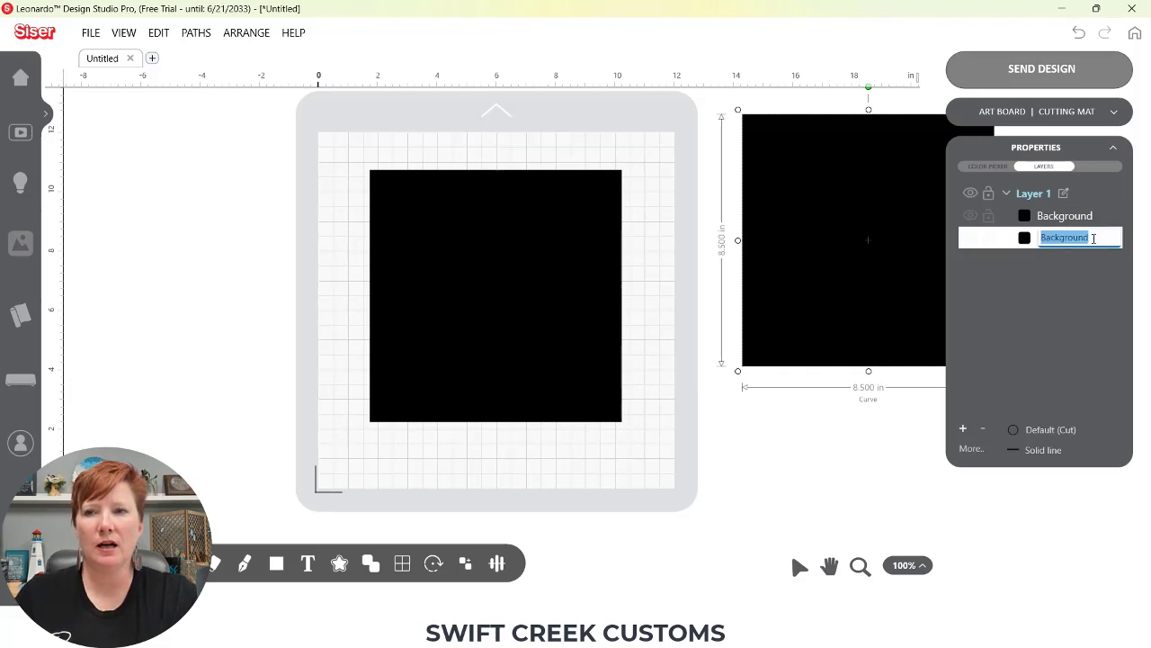
left_click(1094, 237)
type("copy")
key("Return")
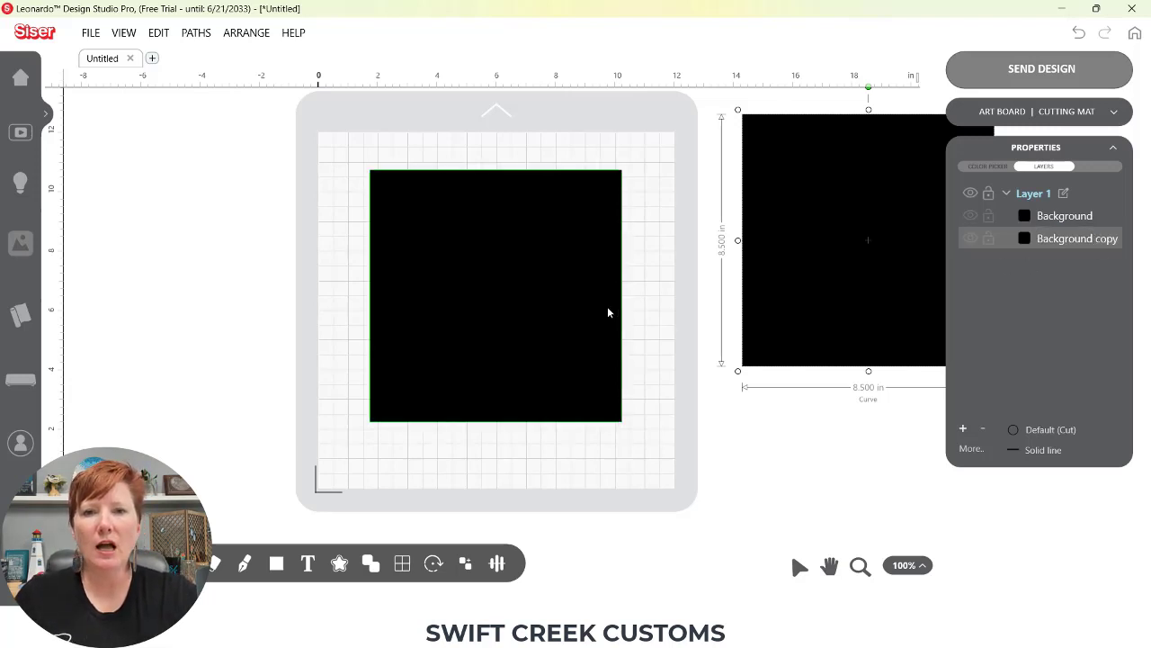
Step: Duplicate the square on the mat in place and shrink the duplicate to about 8.07 in wide
left_click(508, 314)
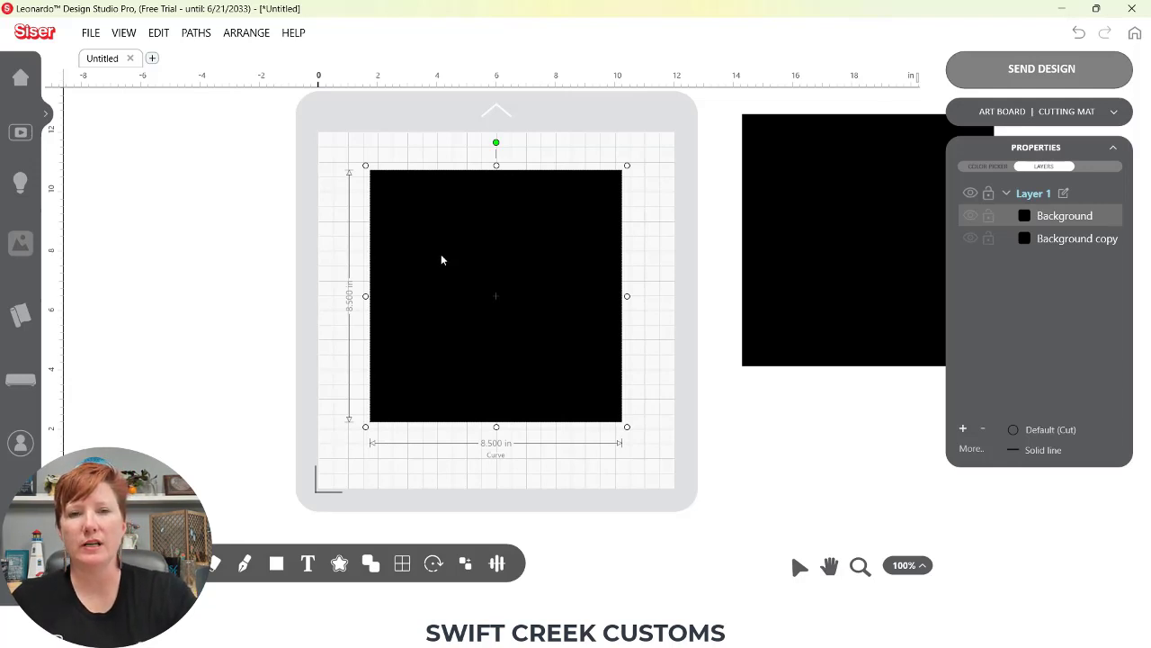
key("ctrl+v")
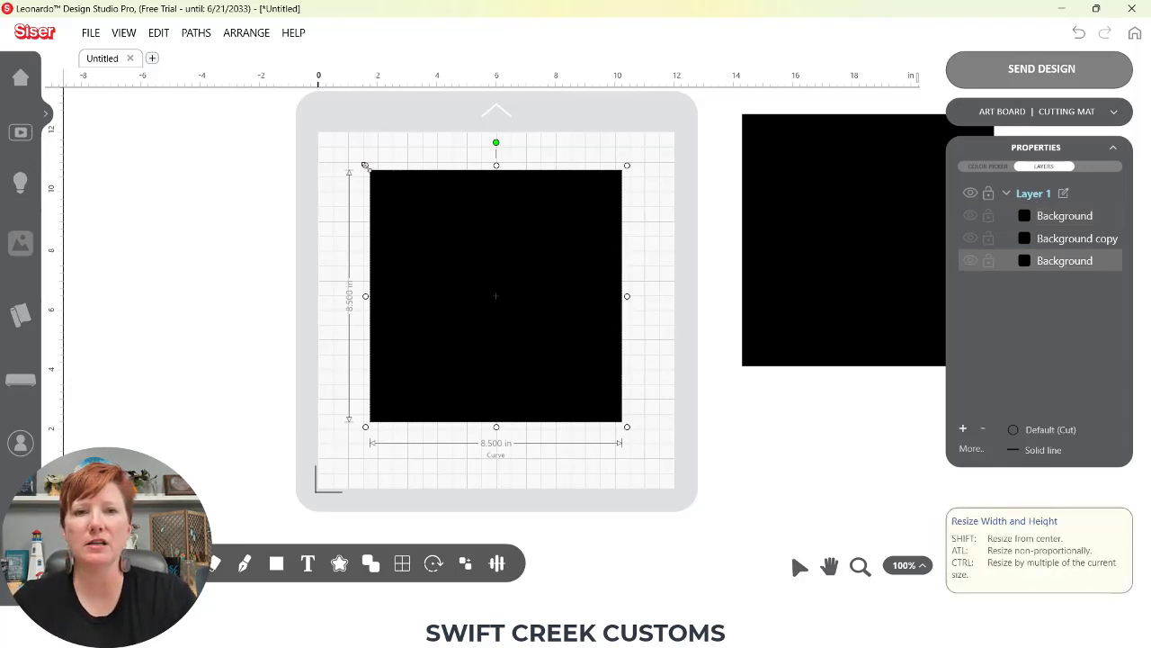
left_click_drag(366, 163, 381, 184)
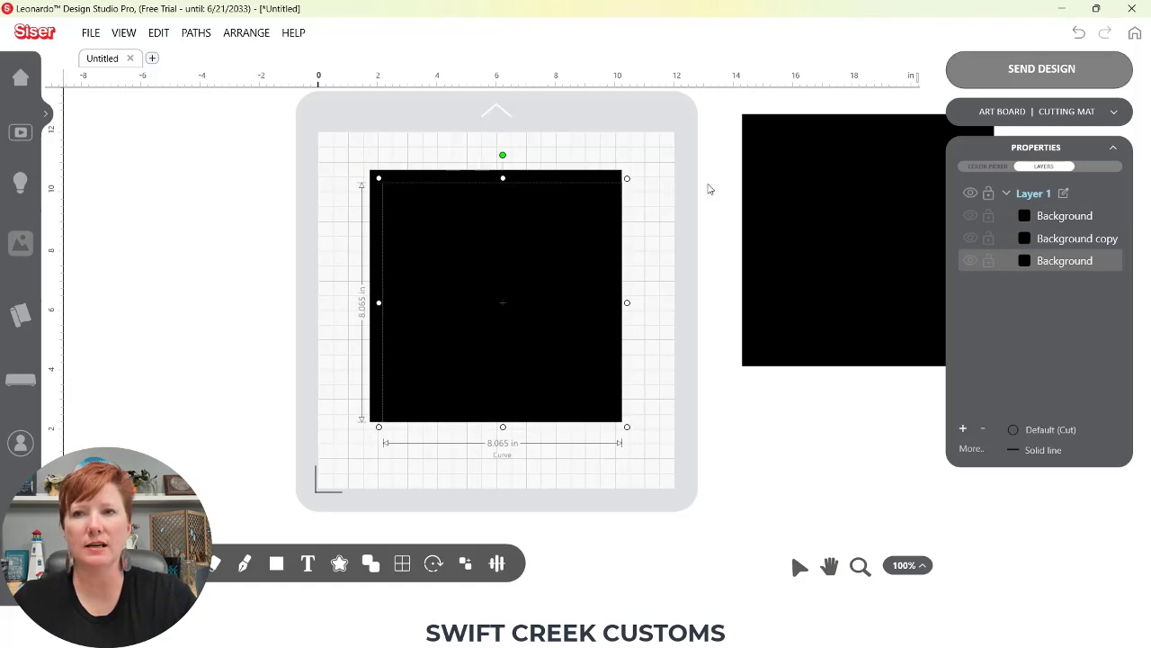
Step: Fill the smaller square with grey #949294 and set its width to 7.75 in
left_click(988, 168)
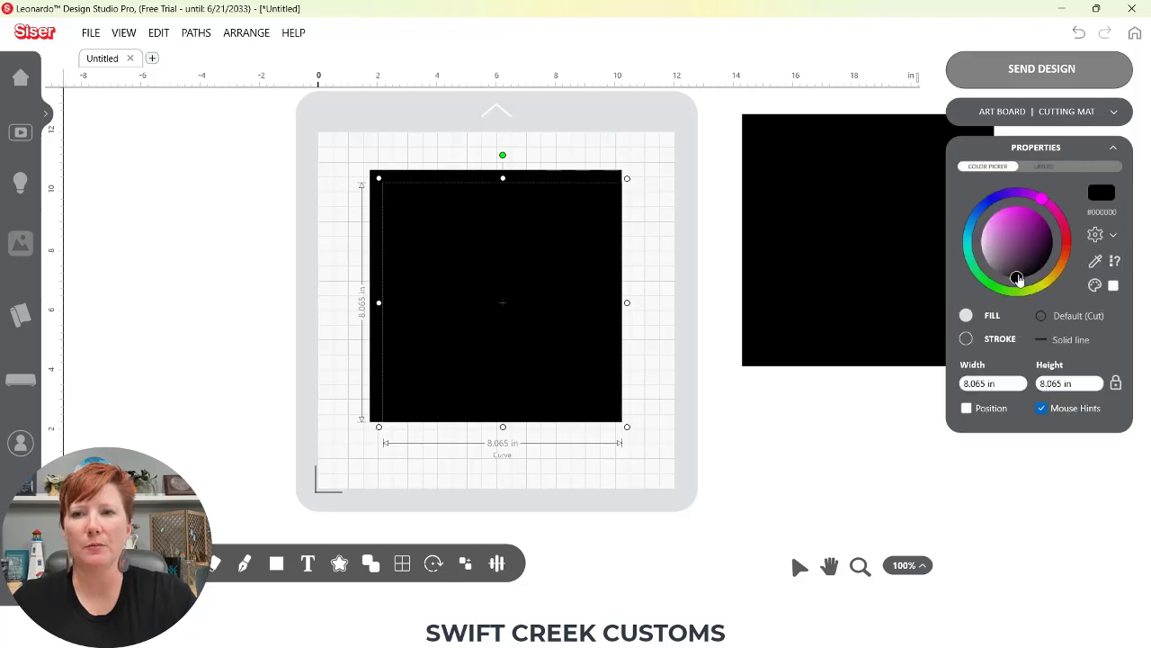
left_click_drag(1018, 278, 991, 263)
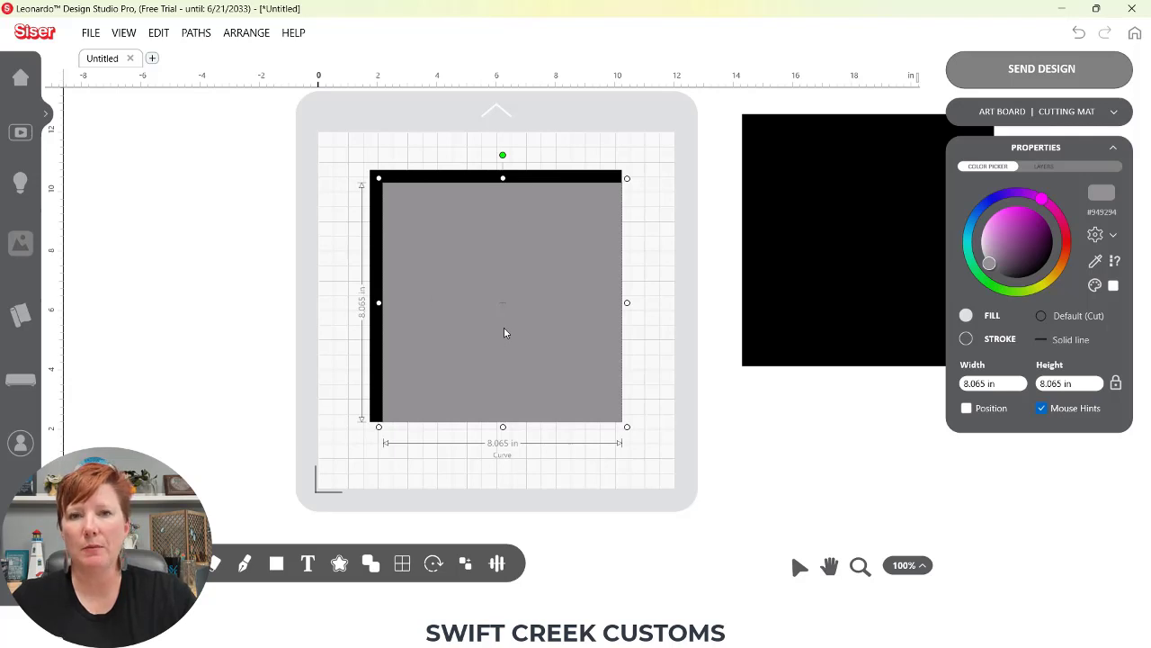
left_click_drag(997, 383, 955, 387)
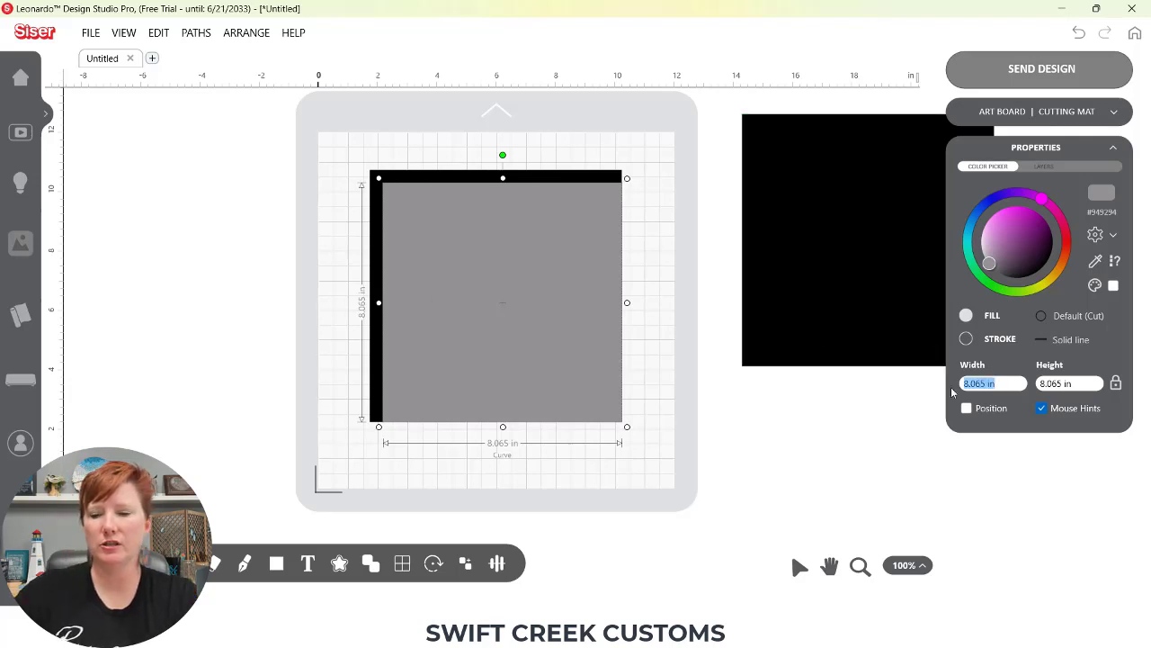
type("7.75")
key("Return")
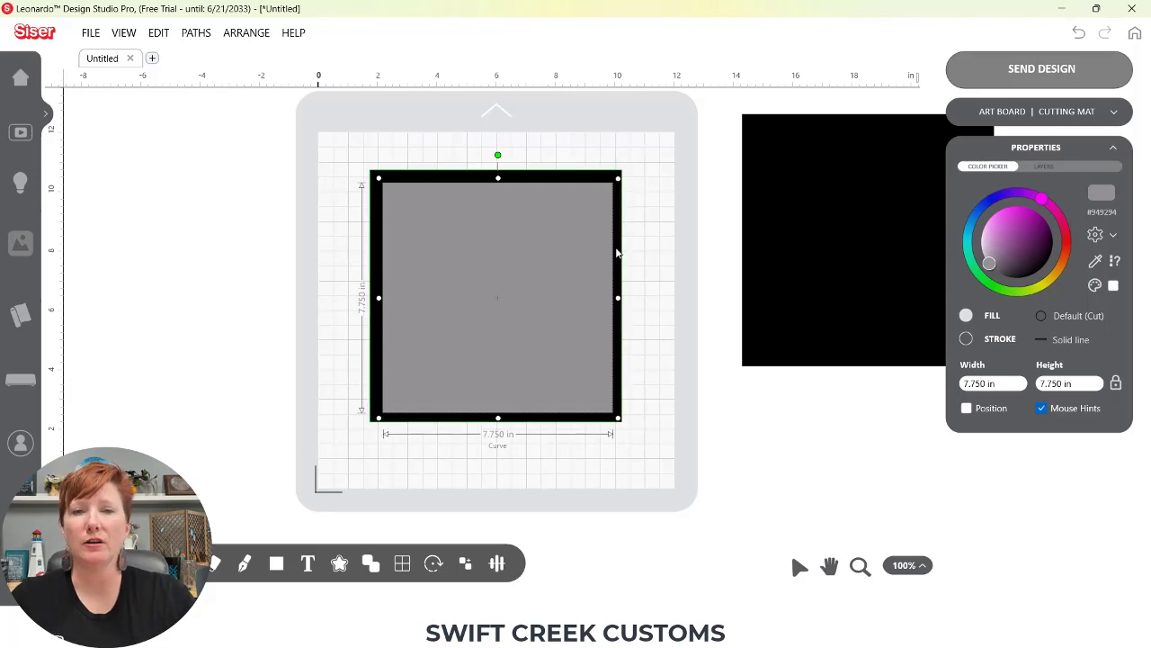
Step: Align the grey and black squares on the mat to each other's centres, horizontally and vertically
left_click(327, 237)
left_click_drag(325, 232, 501, 284)
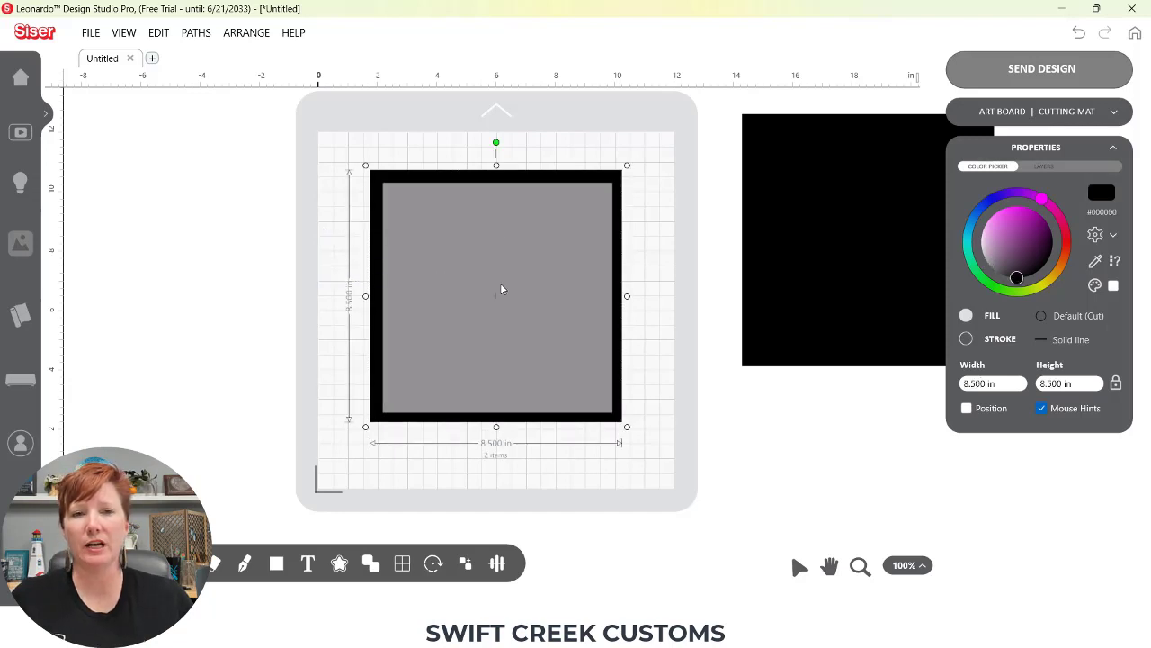
mouse_move(497, 565)
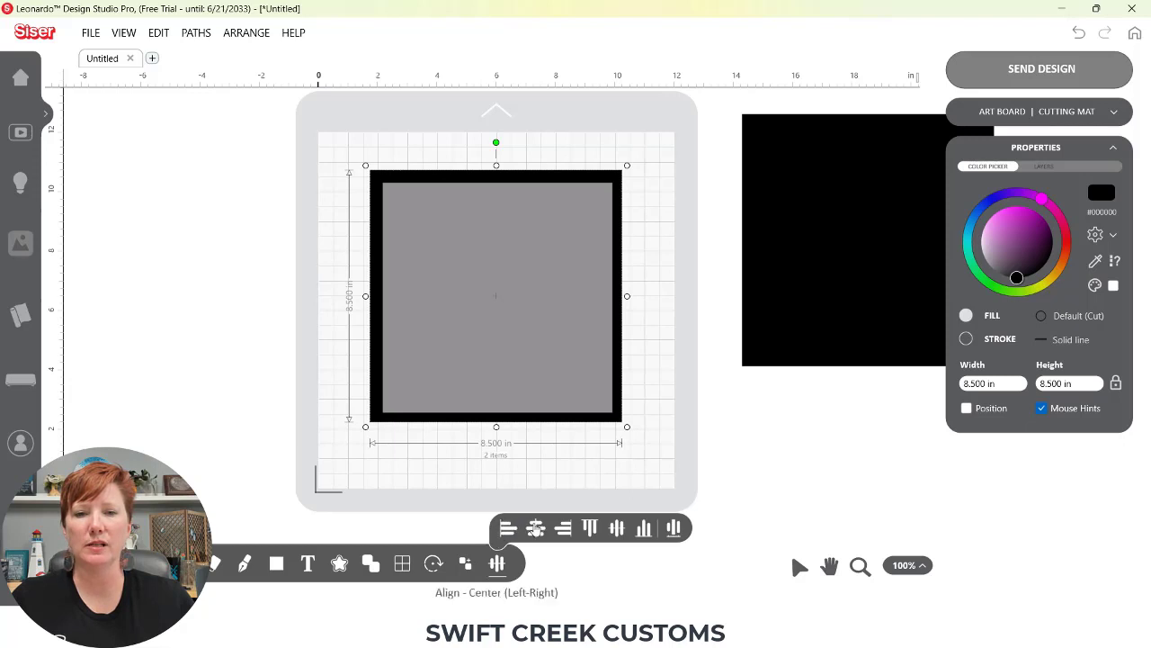
left_click(535, 528)
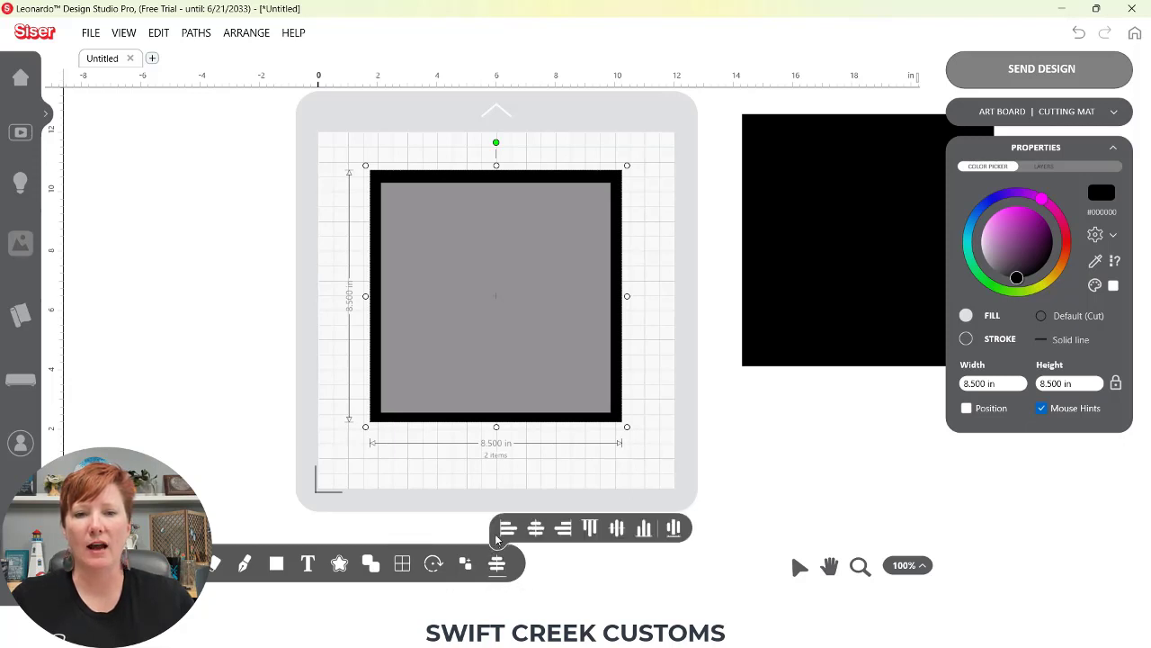
left_click(617, 530)
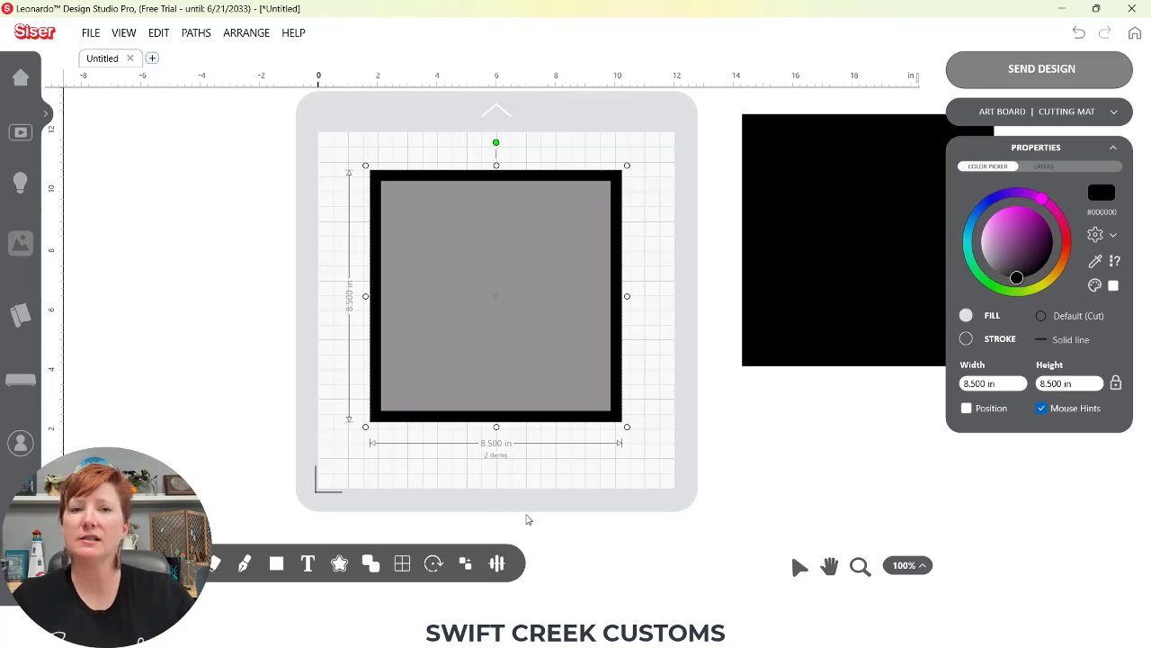
Step: Duplicate the two aligned squares and place the duplicates off the mat, below the Background copy square
left_click(1048, 166)
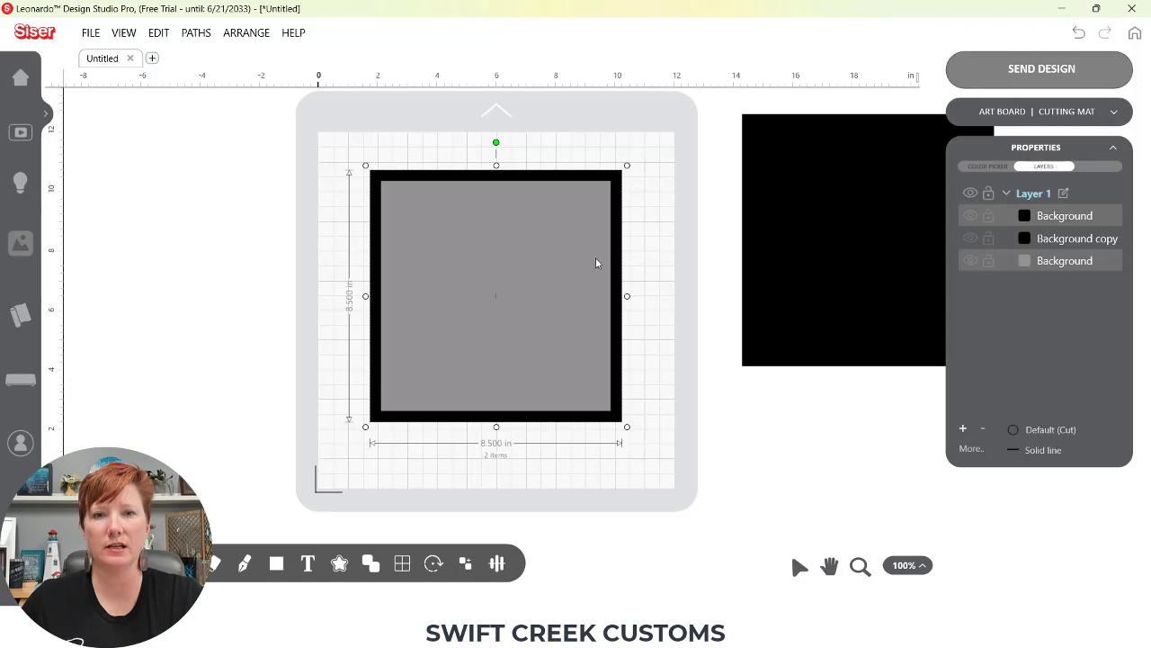
key("ctrl+v")
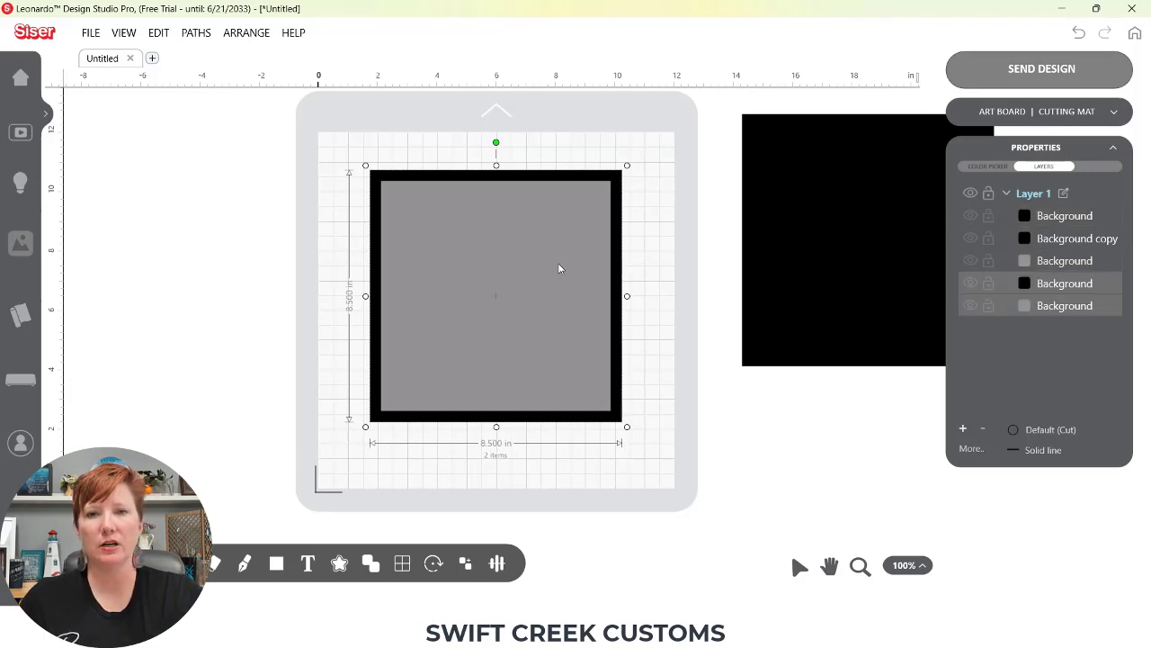
left_click_drag(526, 276, 895, 477)
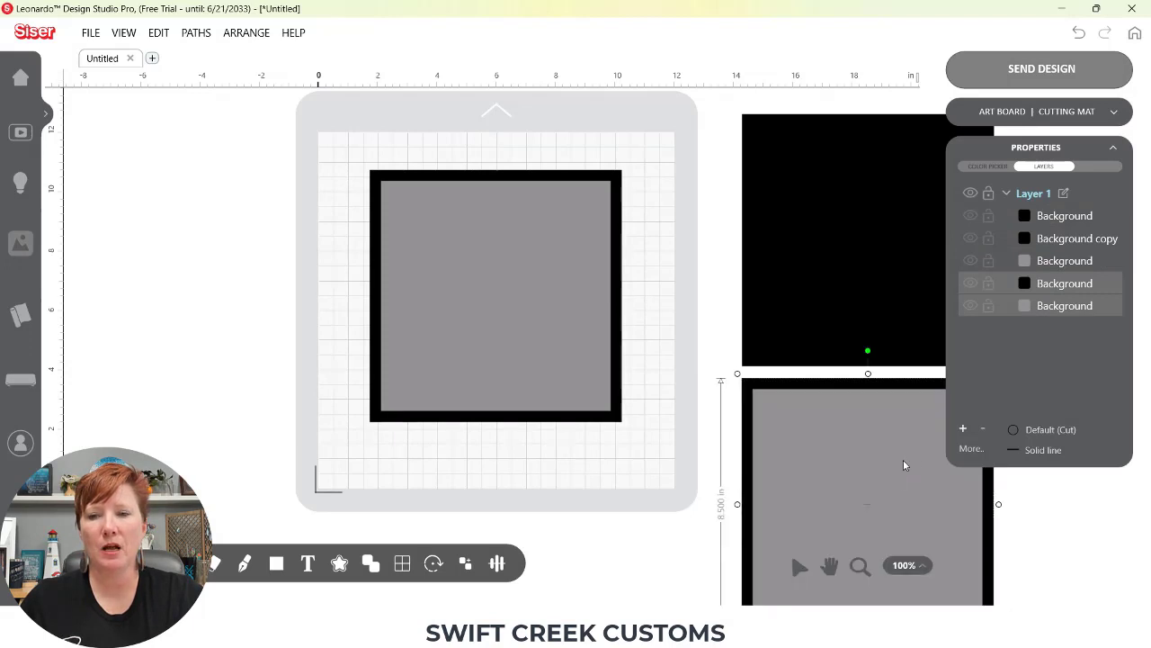
Step: Group the duplicated black and grey squares off the mat and rename the group as Copy Layer 1
right_click(860, 428)
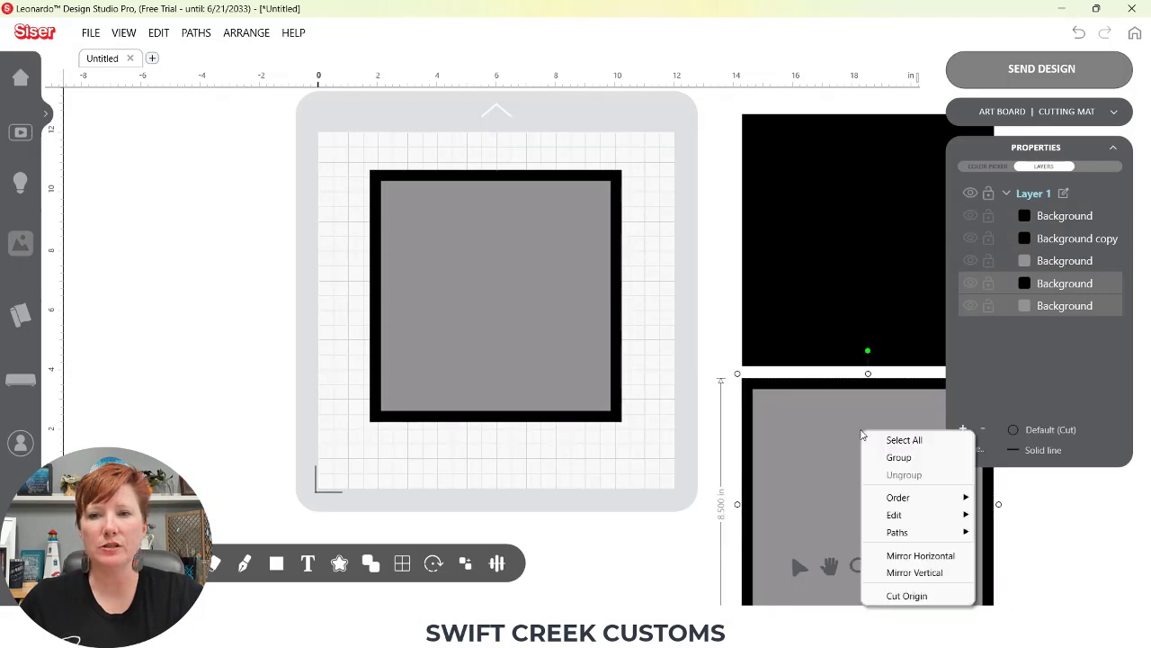
left_click(898, 460)
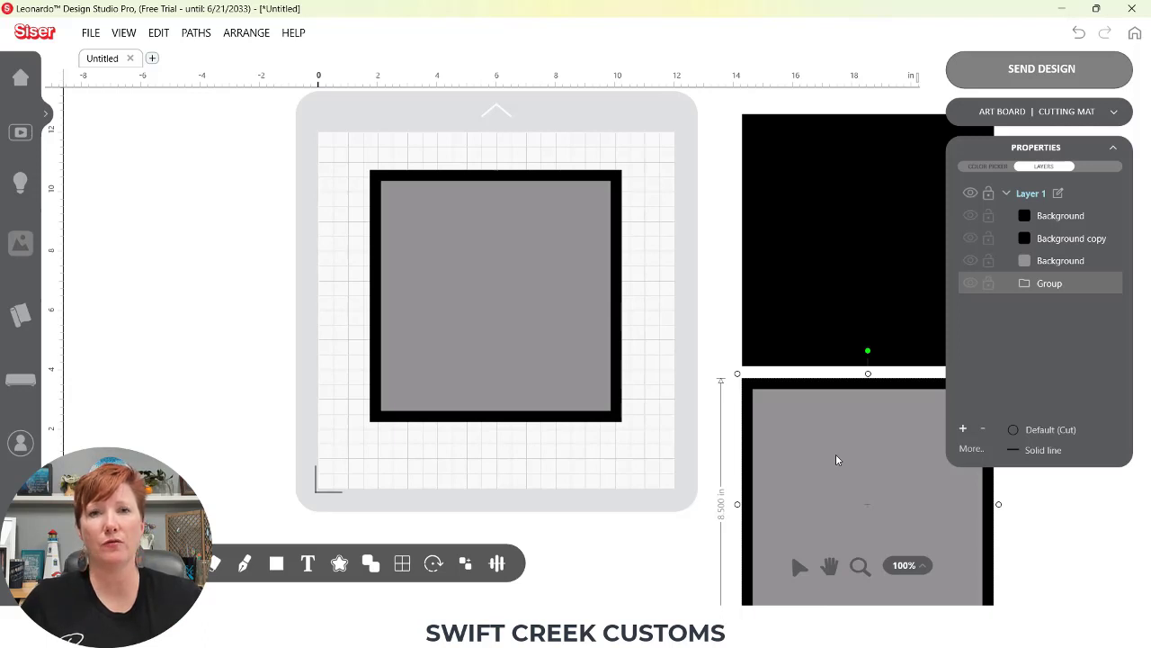
double_click(1052, 284)
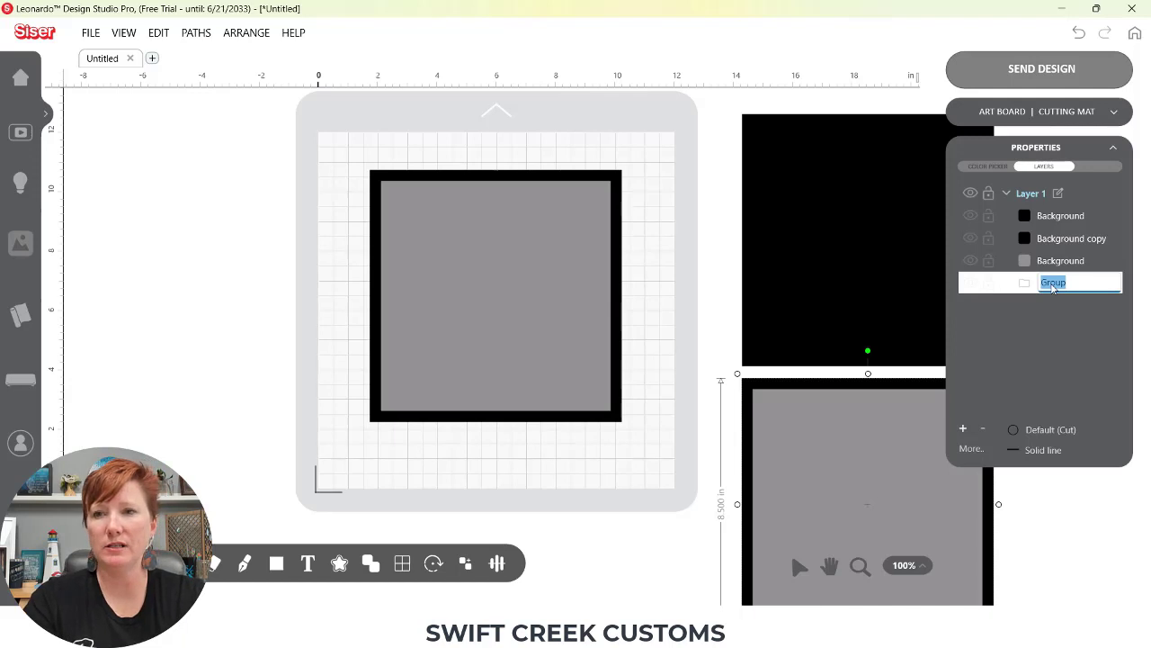
type("Copy Layer")
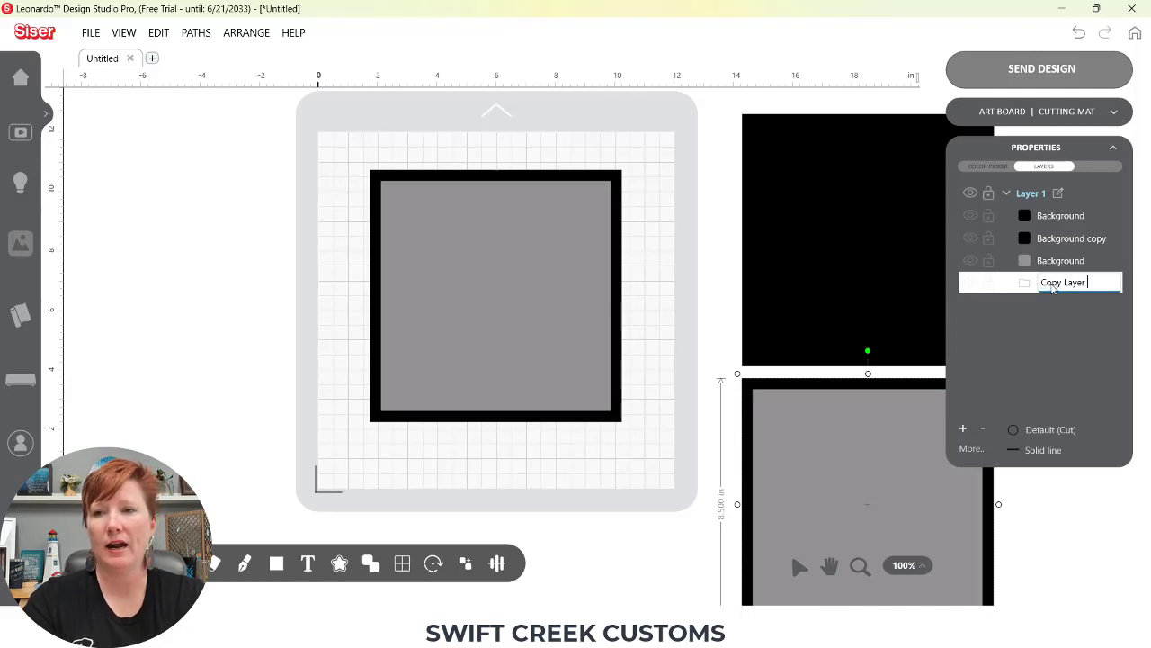
type(" 1")
key("Return")
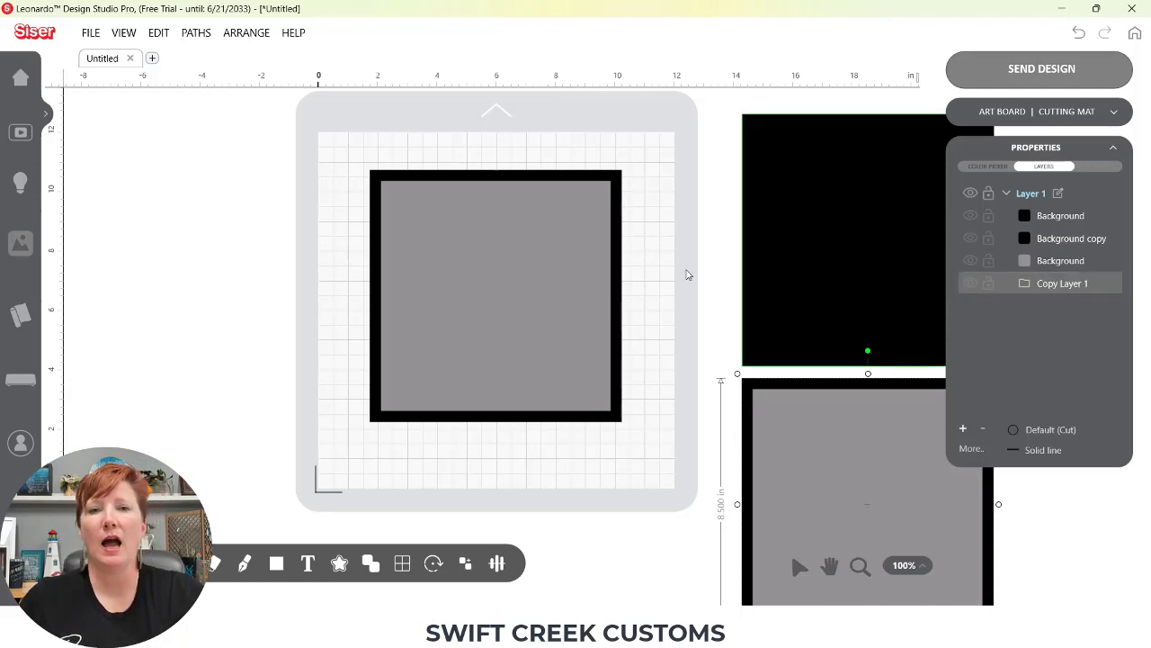
Step: Combine the paths of the black and grey squares on the mat to make a hollow frame
left_click(648, 284)
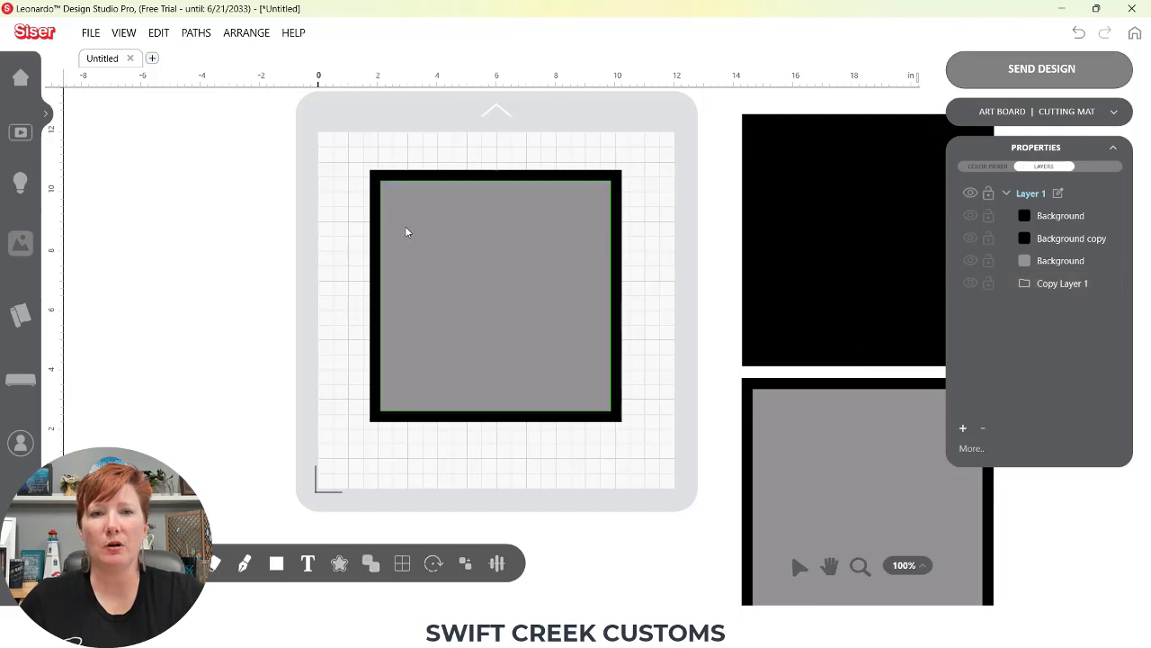
left_click_drag(335, 196, 474, 270)
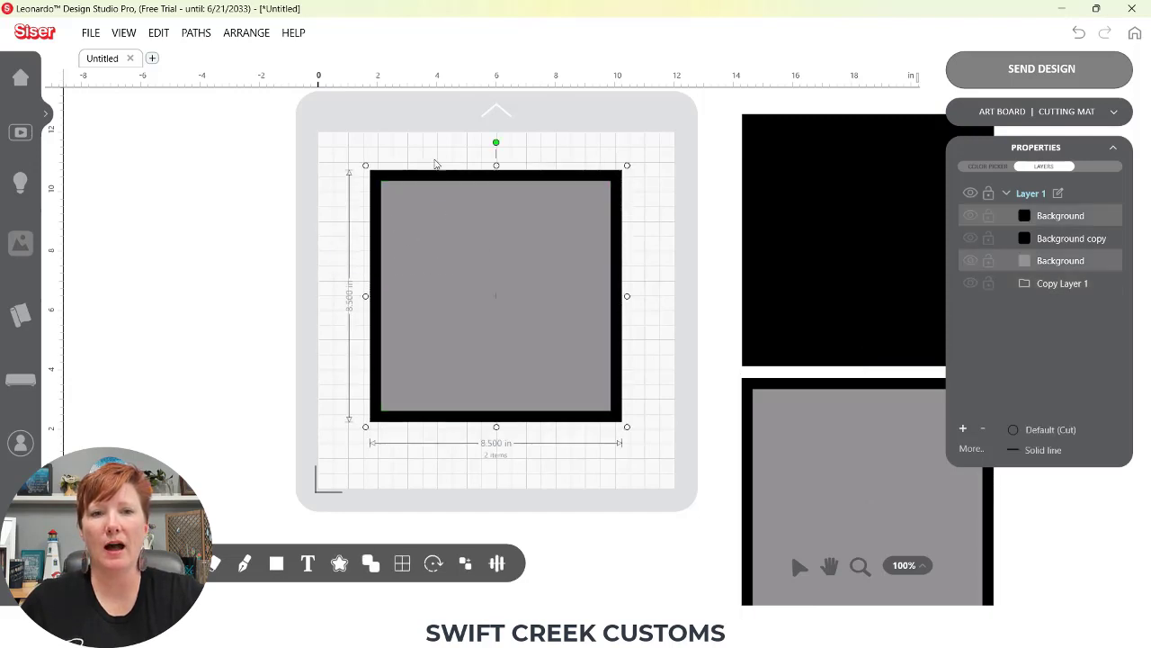
right_click(466, 223)
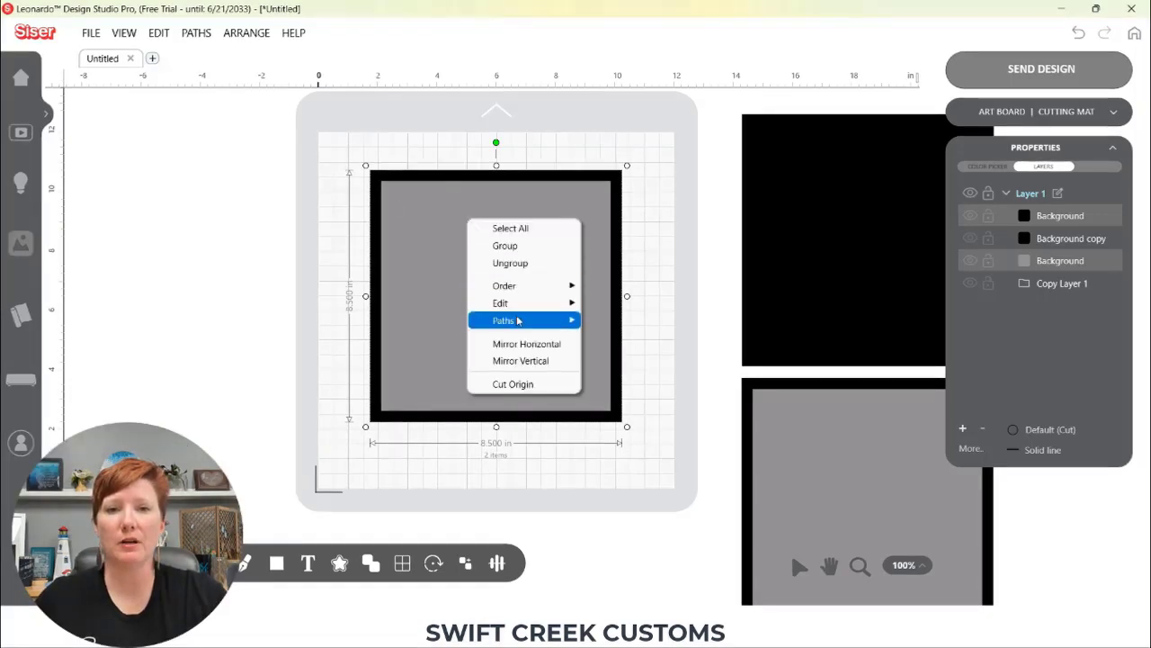
mouse_move(547, 324)
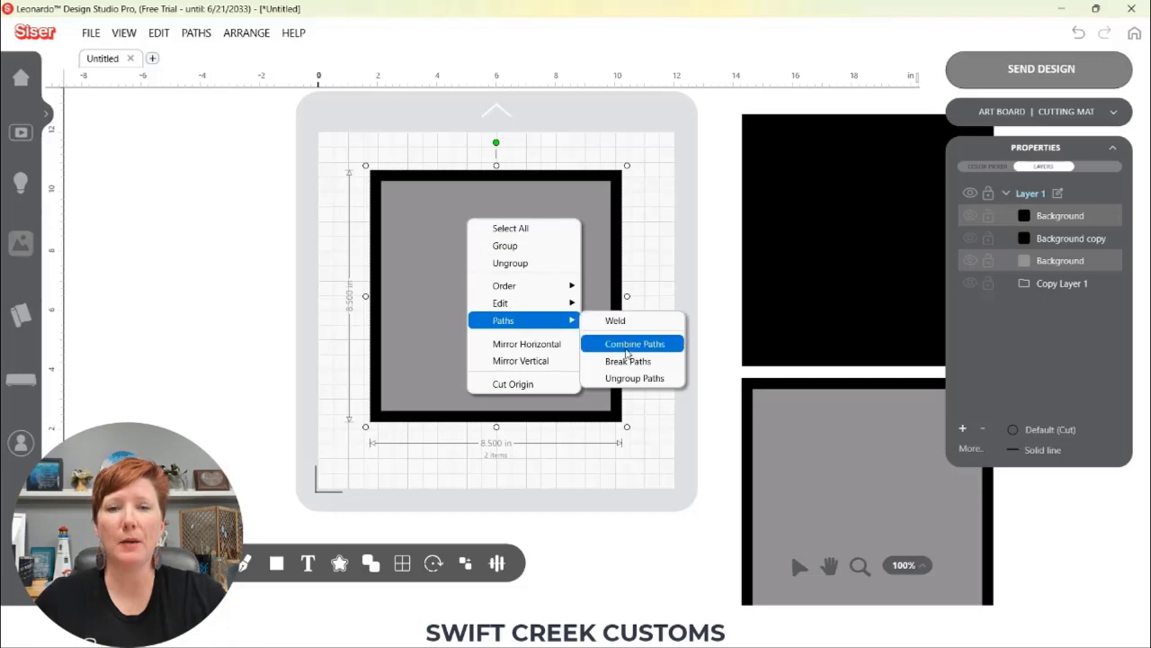
left_click(627, 350)
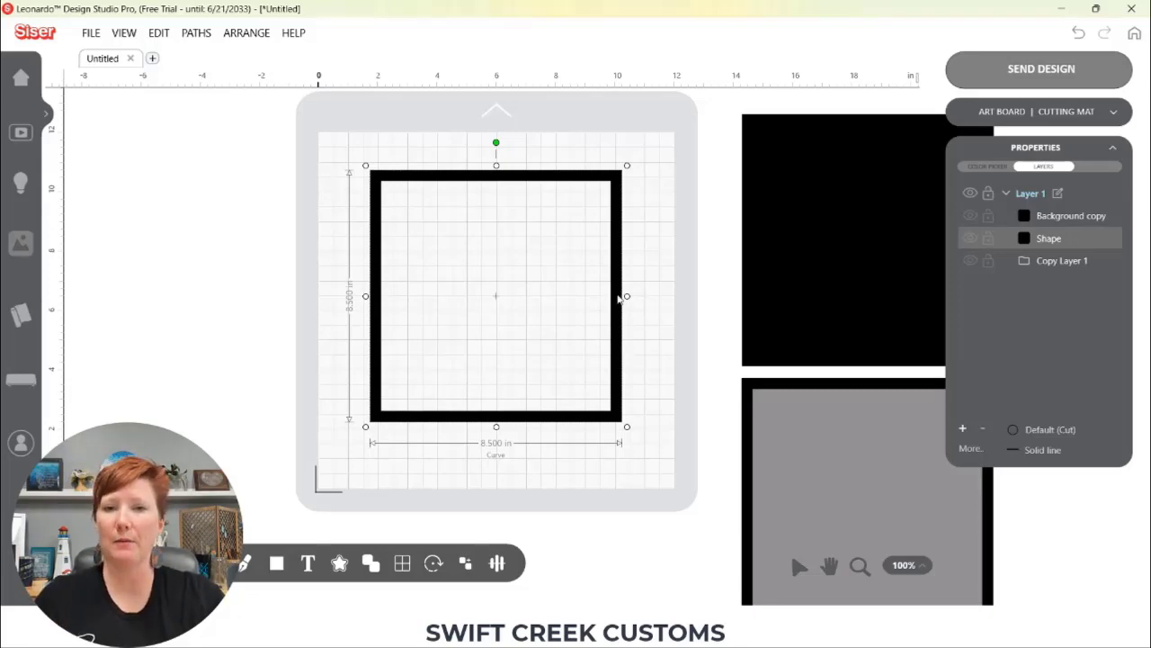
Step: Duplicate the frame and place the duplicate off the mat, below it
key("ctrl+c")
key("ctrl+v")
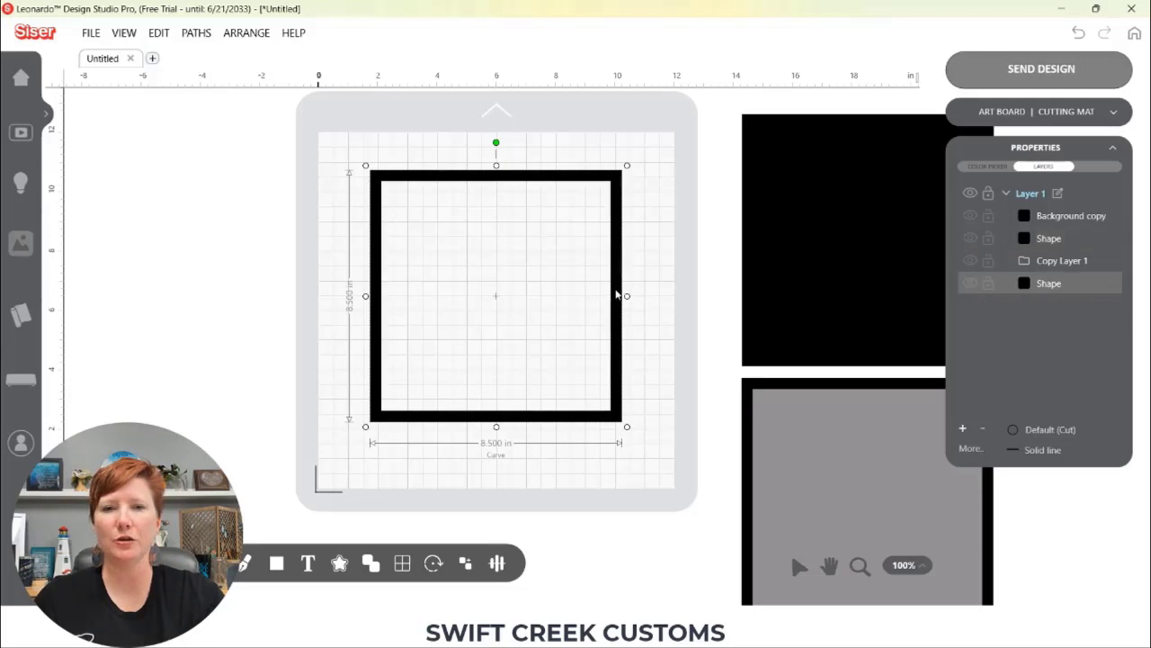
left_click_drag(618, 295, 700, 646)
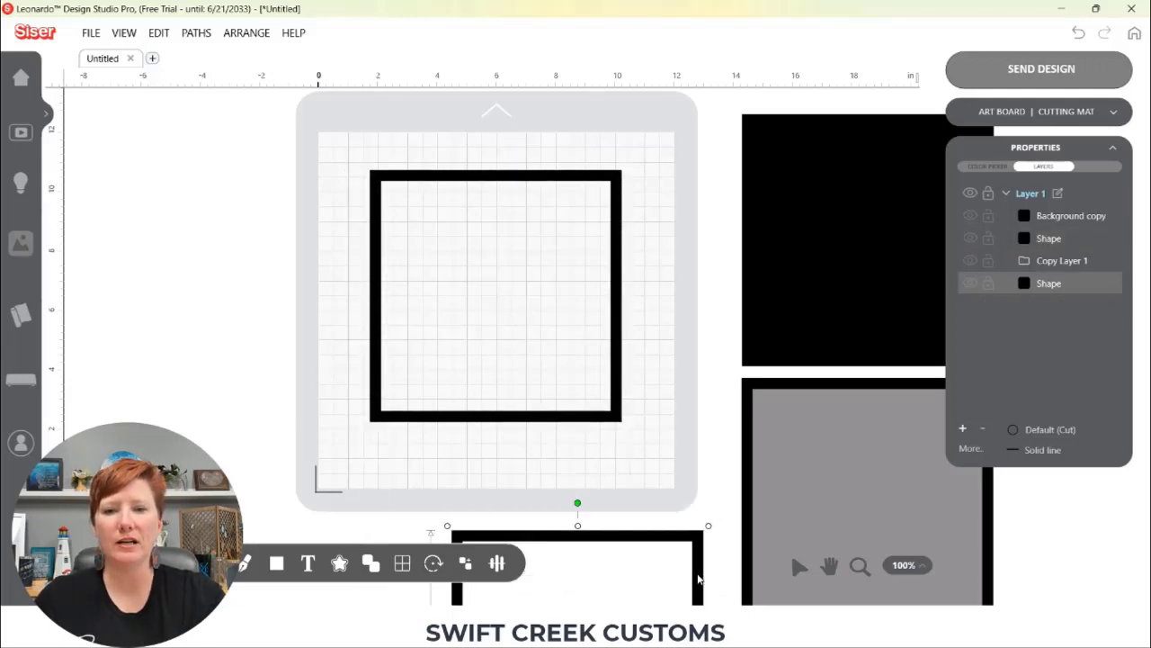
left_click_drag(698, 575, 703, 599)
Step: Rename the duplicate frame below the mat as Frame Copy
double_click(1050, 283)
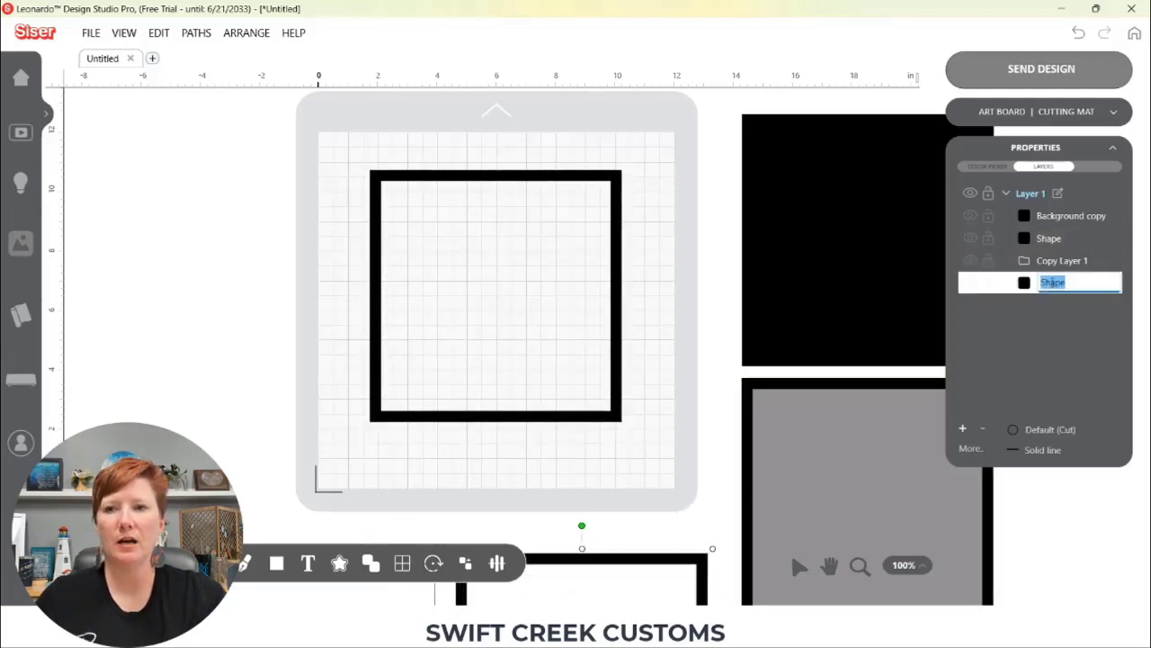
type("Frame Copy")
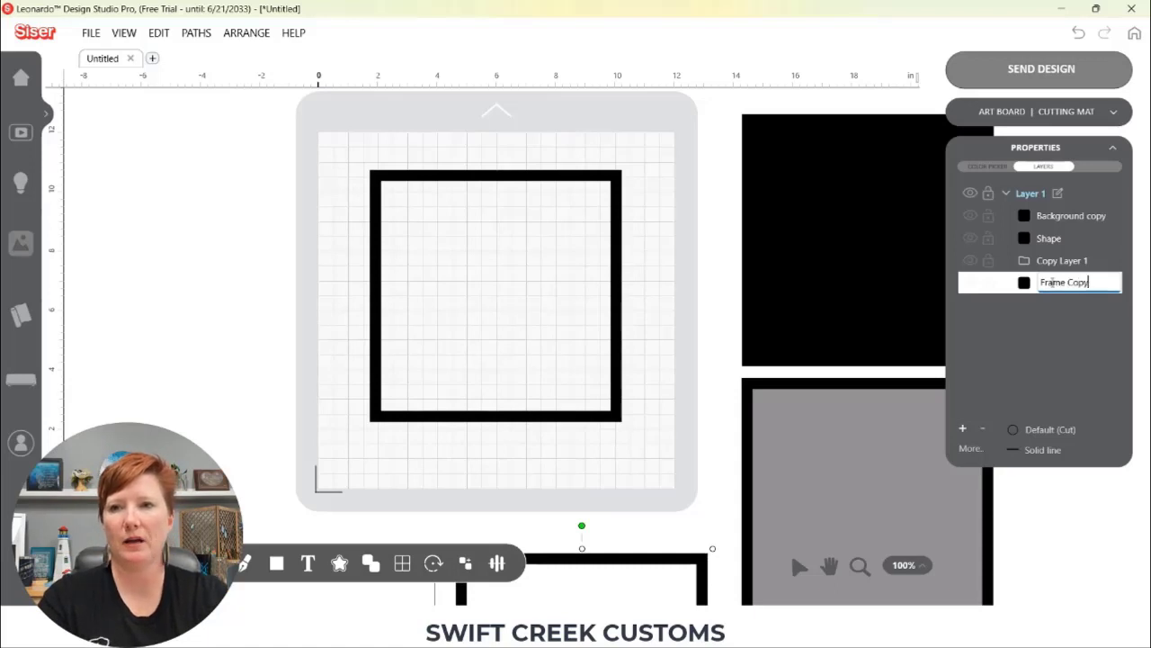
key("Return")
Step: Rename the original frame on the mat as Frame 1
left_click(617, 258)
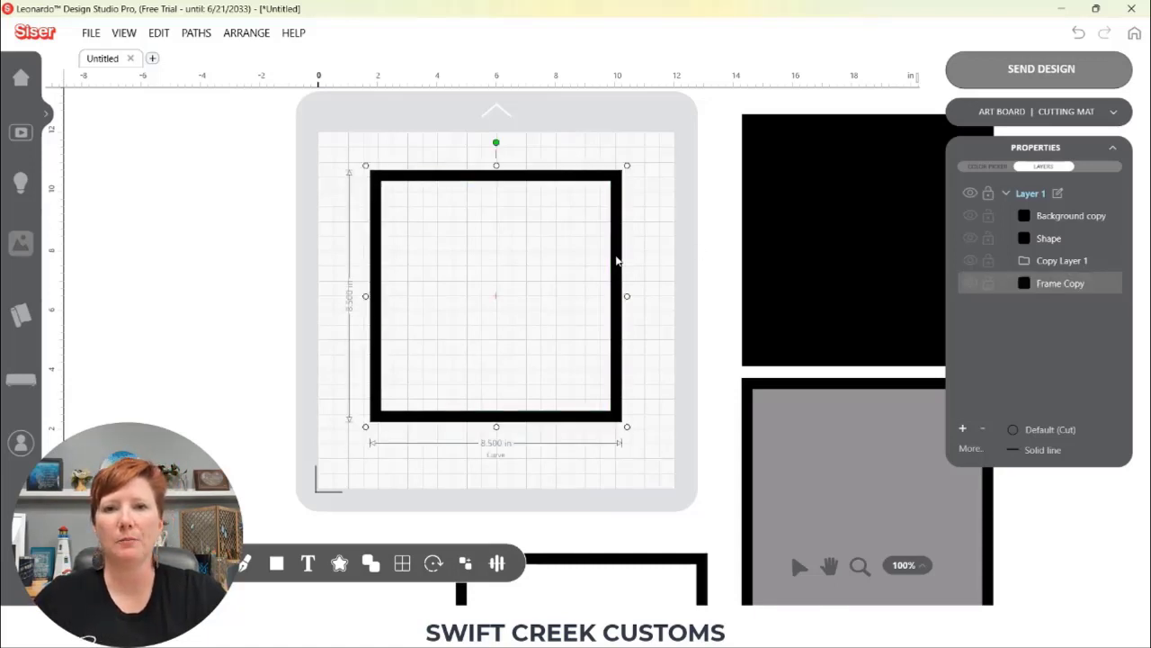
double_click(1052, 238)
type("Frame 1")
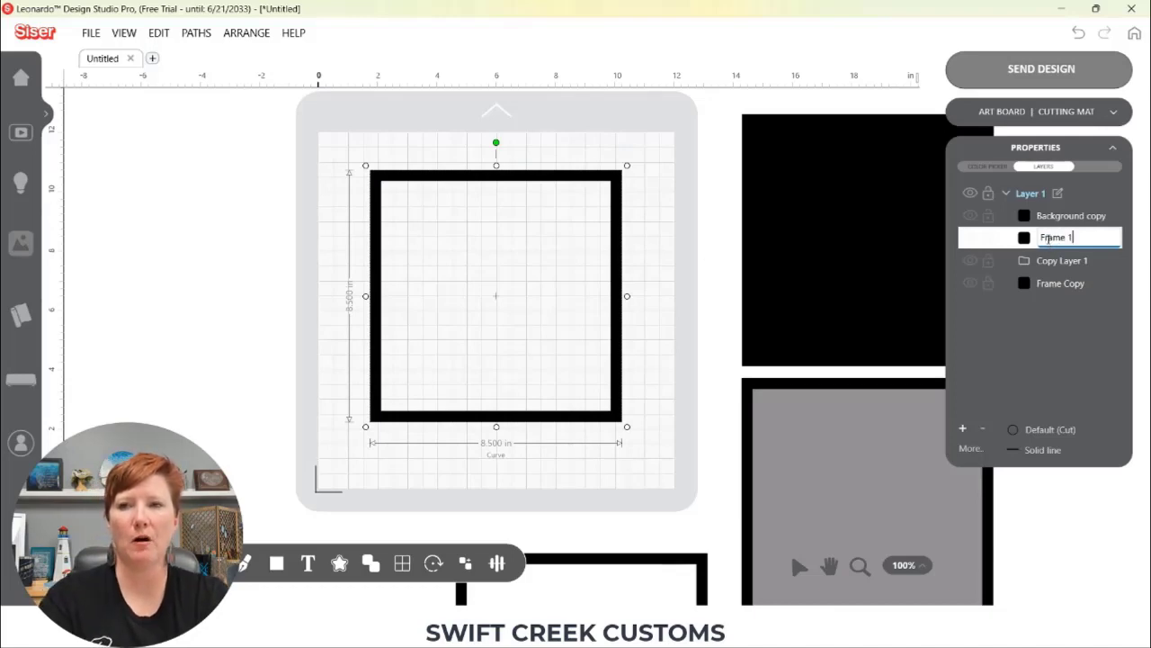
key("Return")
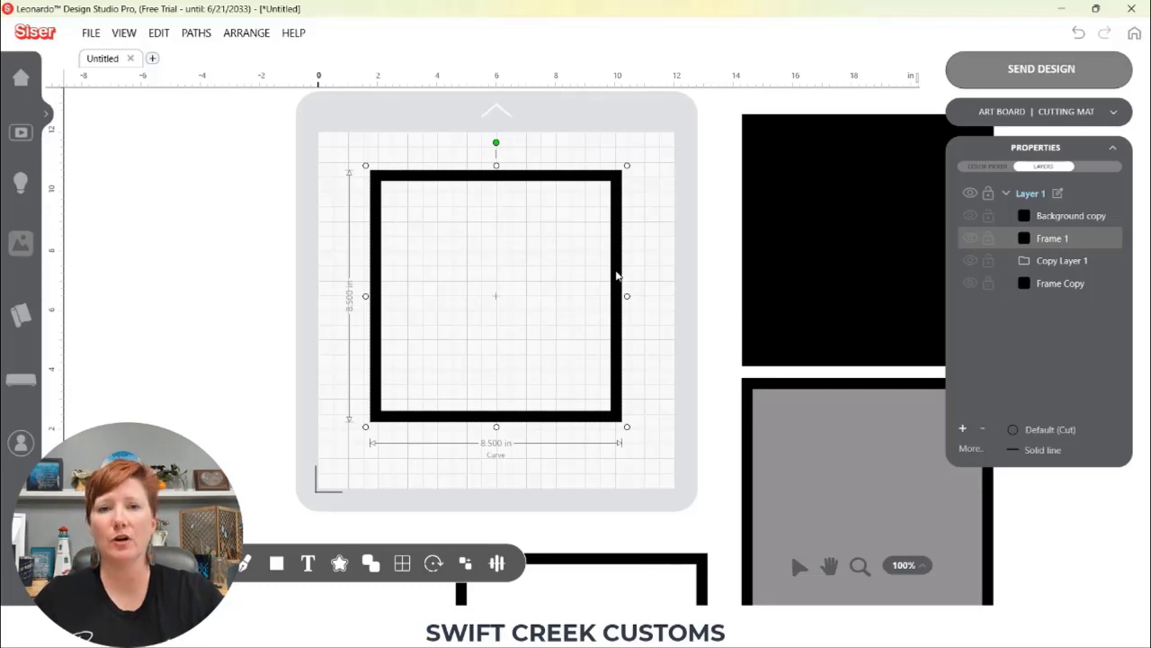
left_click(805, 243)
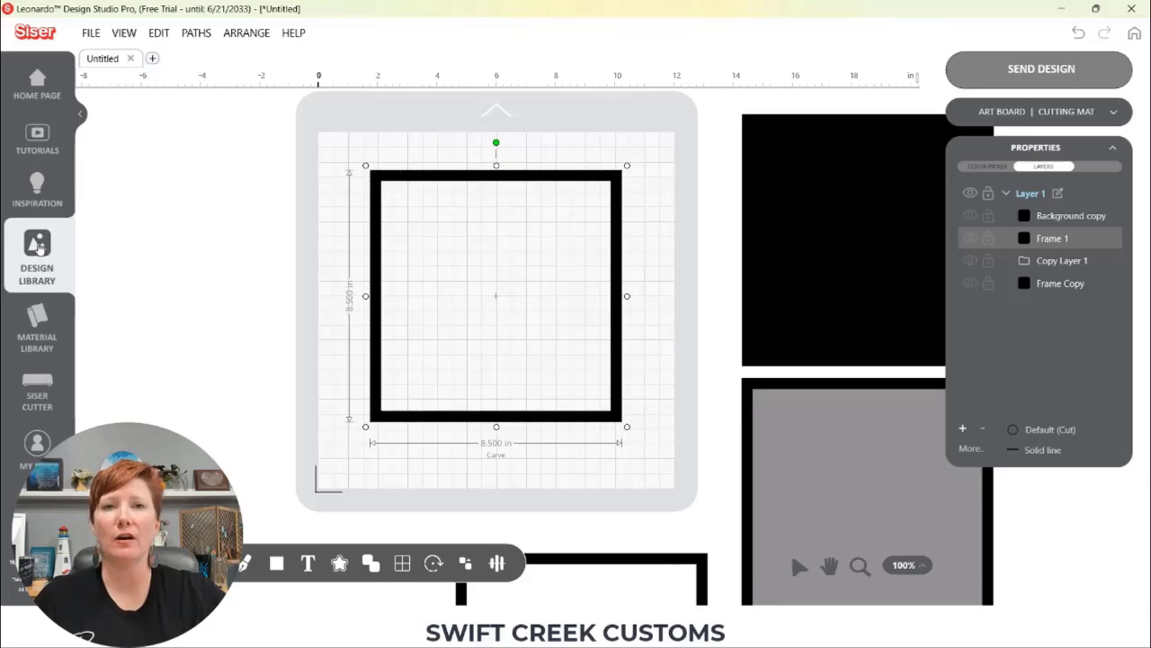
Step: Search the Design Library for Italy and open the solid black Italy map design in the project
left_click(40, 248)
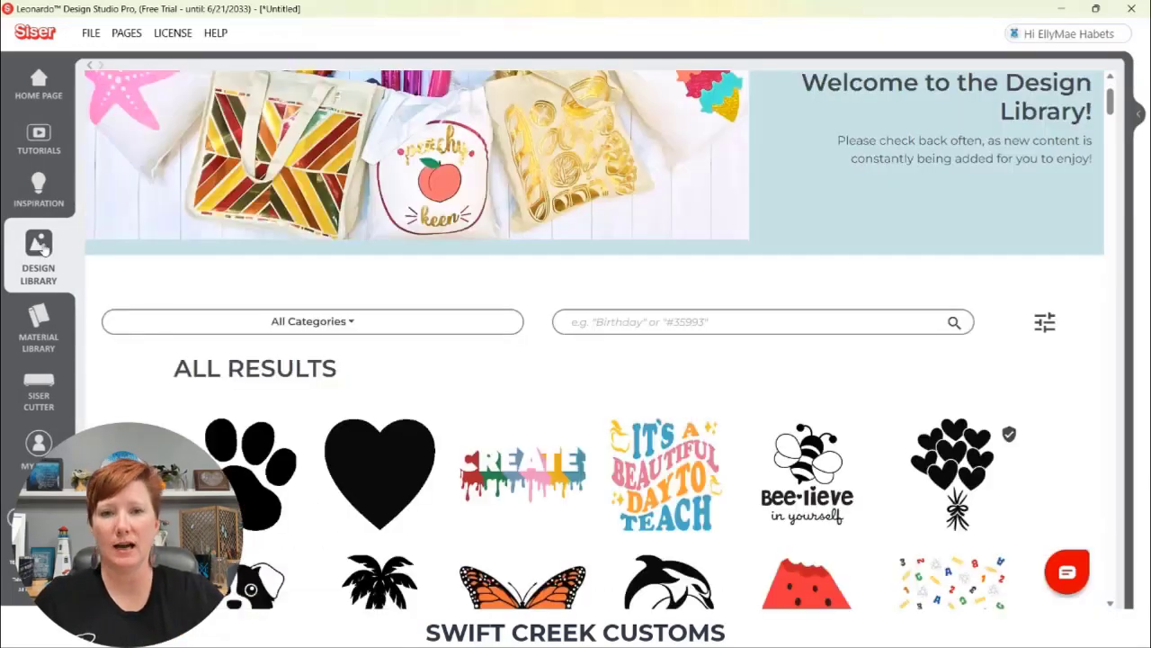
left_click(601, 323)
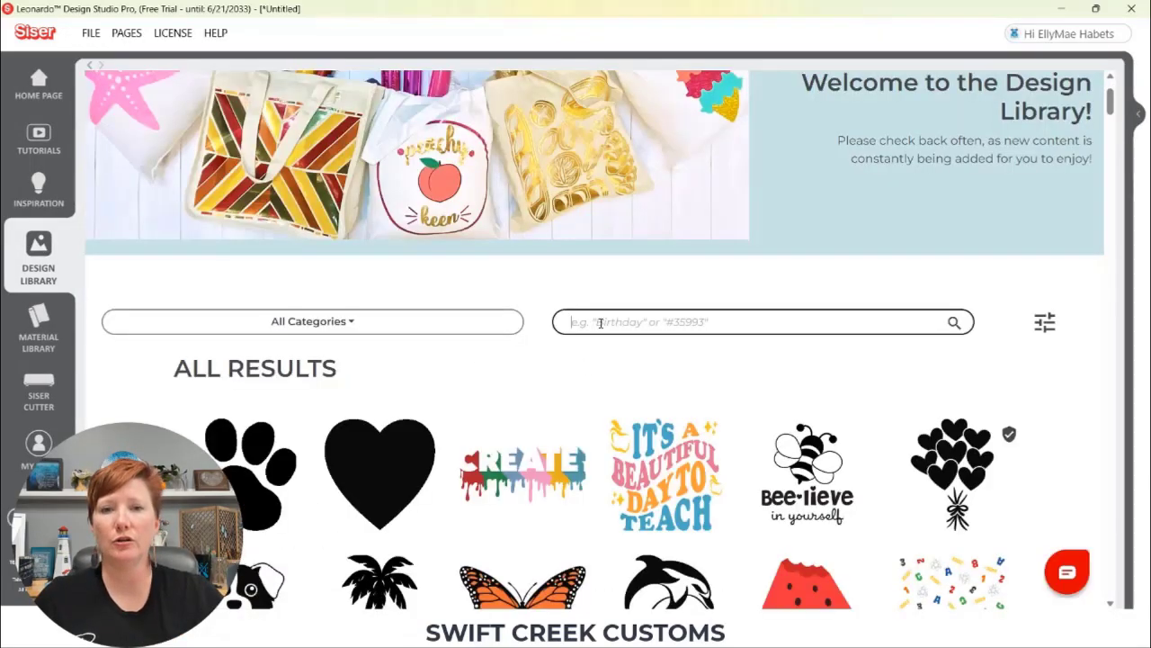
type("Italy")
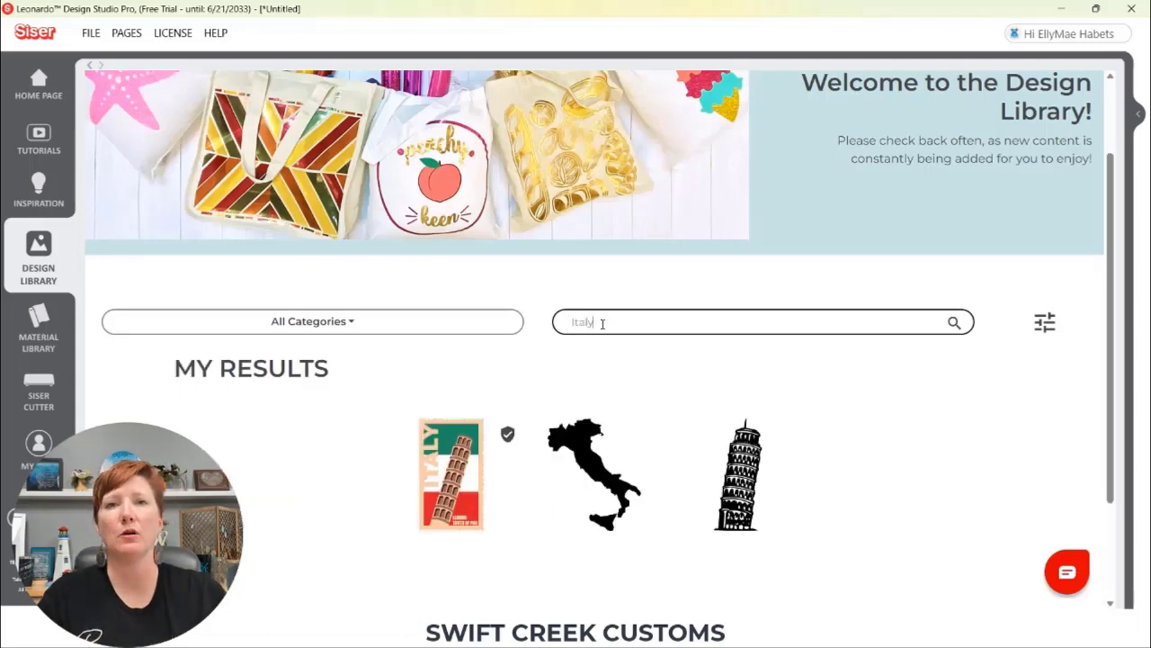
left_click(584, 446)
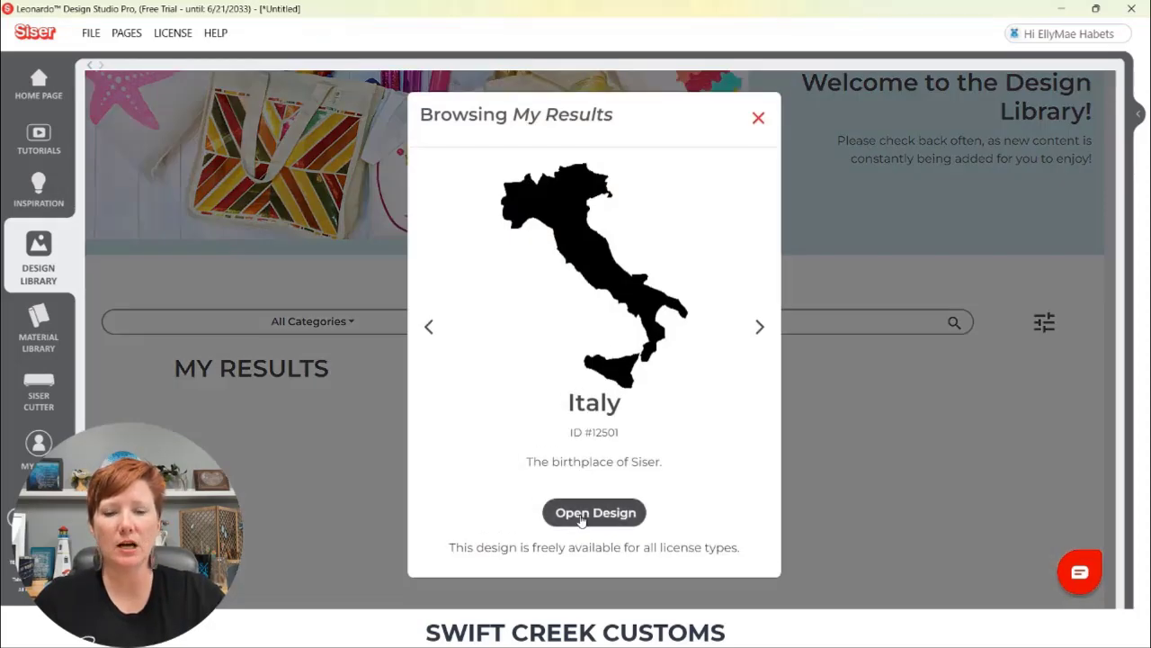
left_click(581, 516)
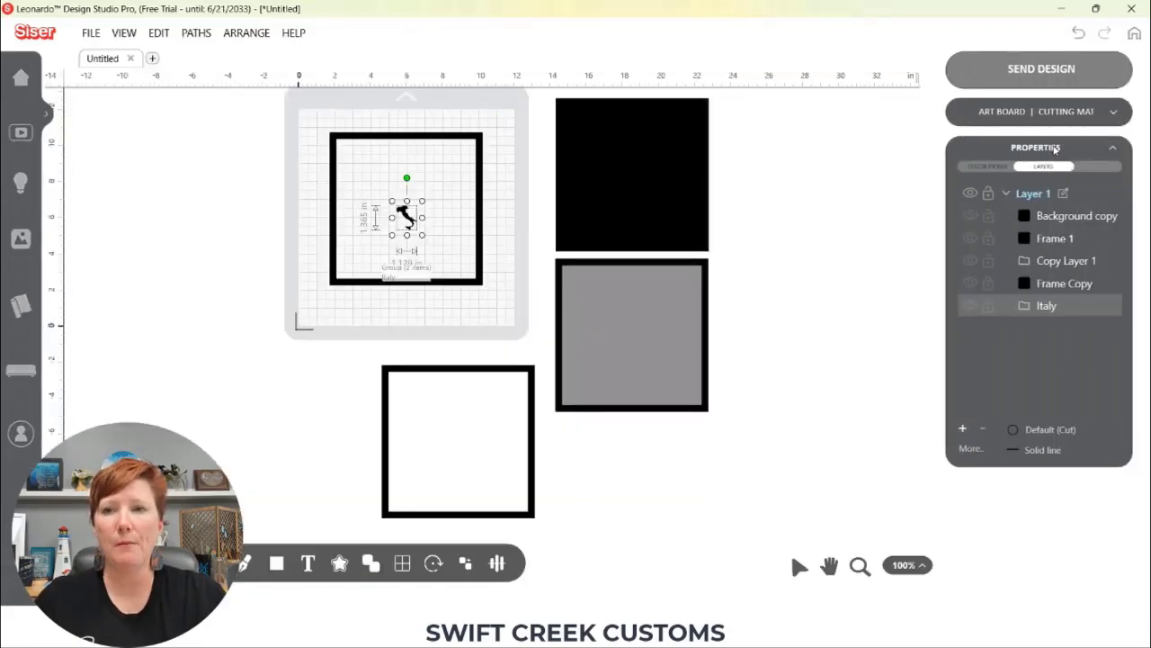
Step: Set the Italy map's height to 8 in and position it inside Frame 1, overlapping the frame's upper, right and lower edges
left_click(987, 166)
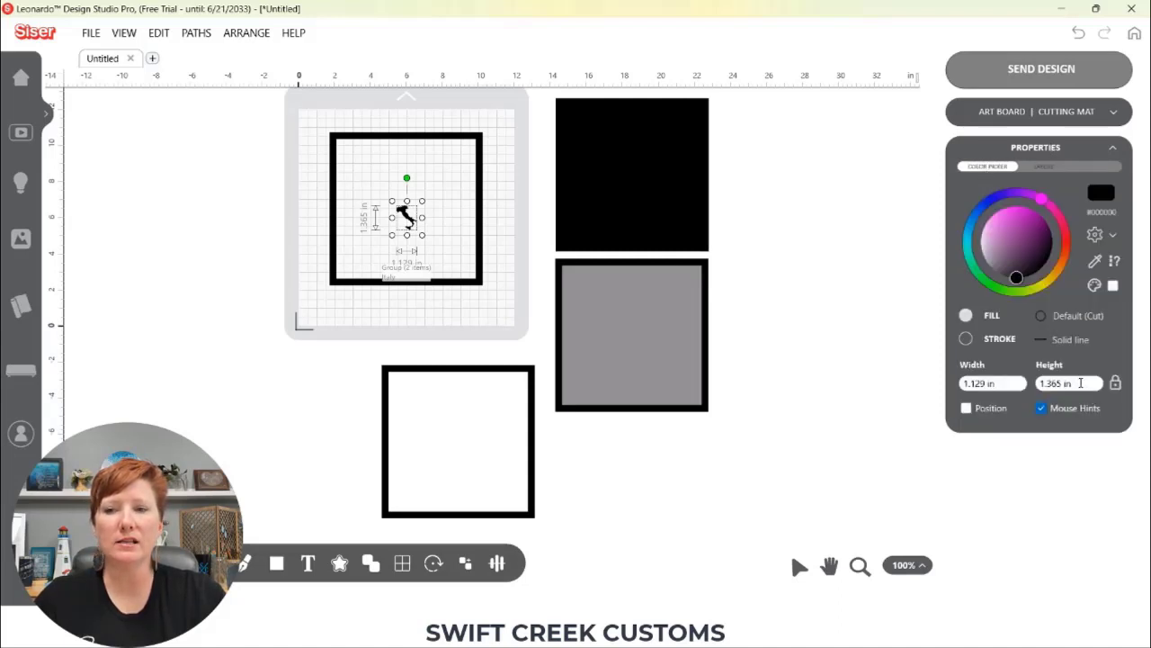
left_click_drag(1081, 384, 1022, 382)
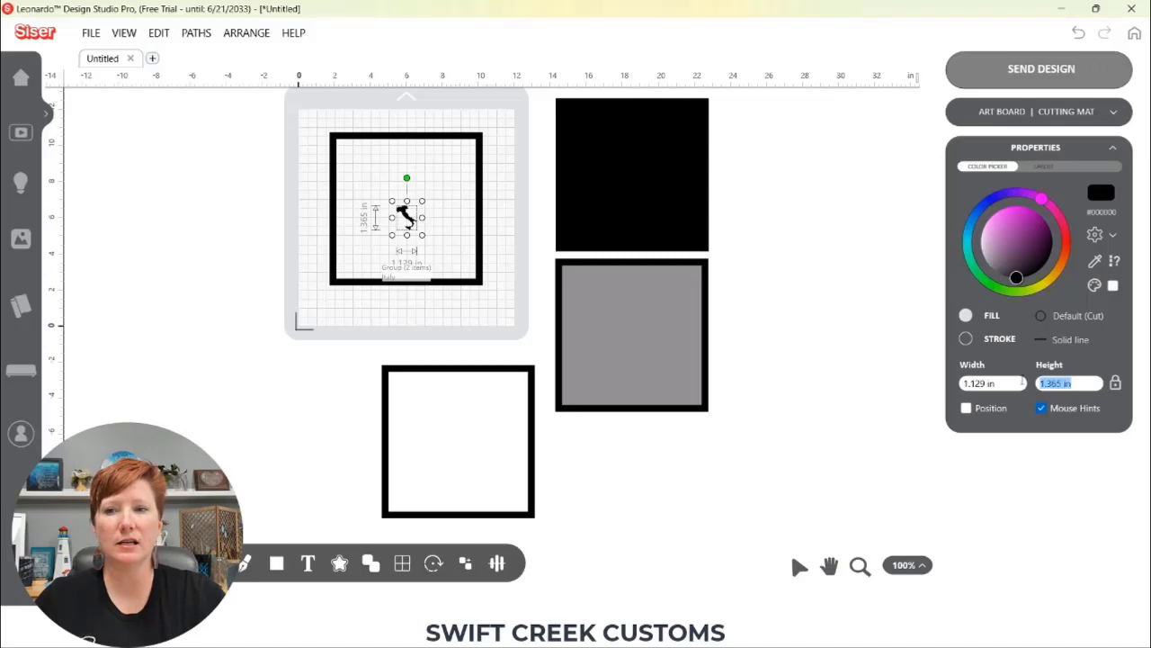
type("8")
key("Return")
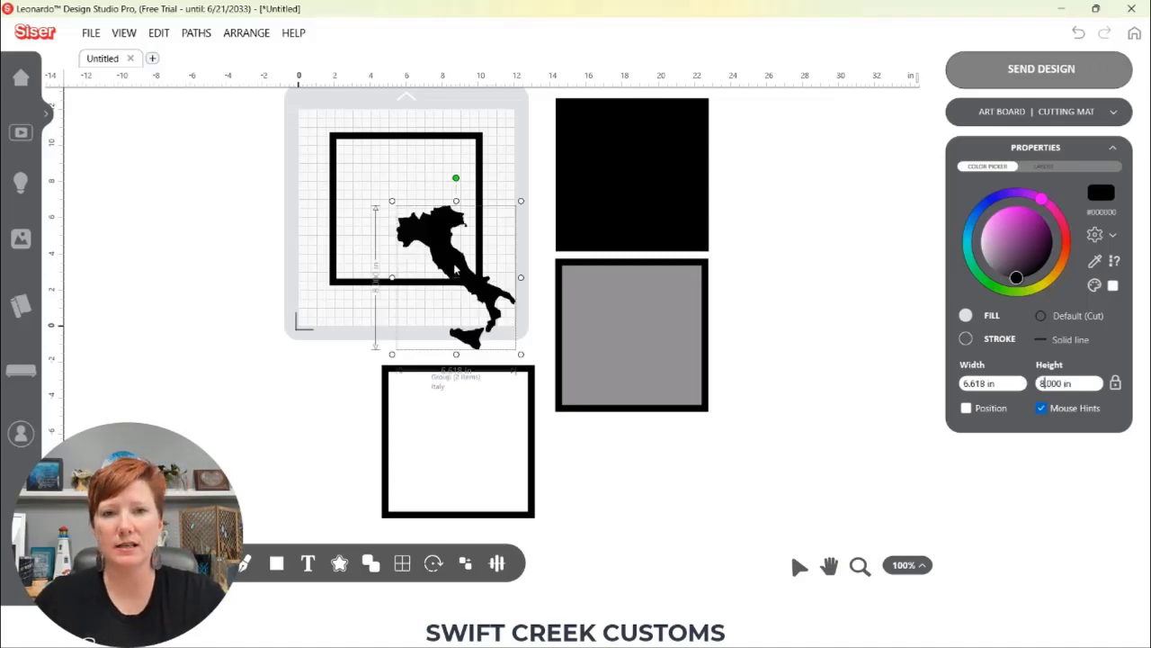
left_click_drag(452, 266, 417, 200)
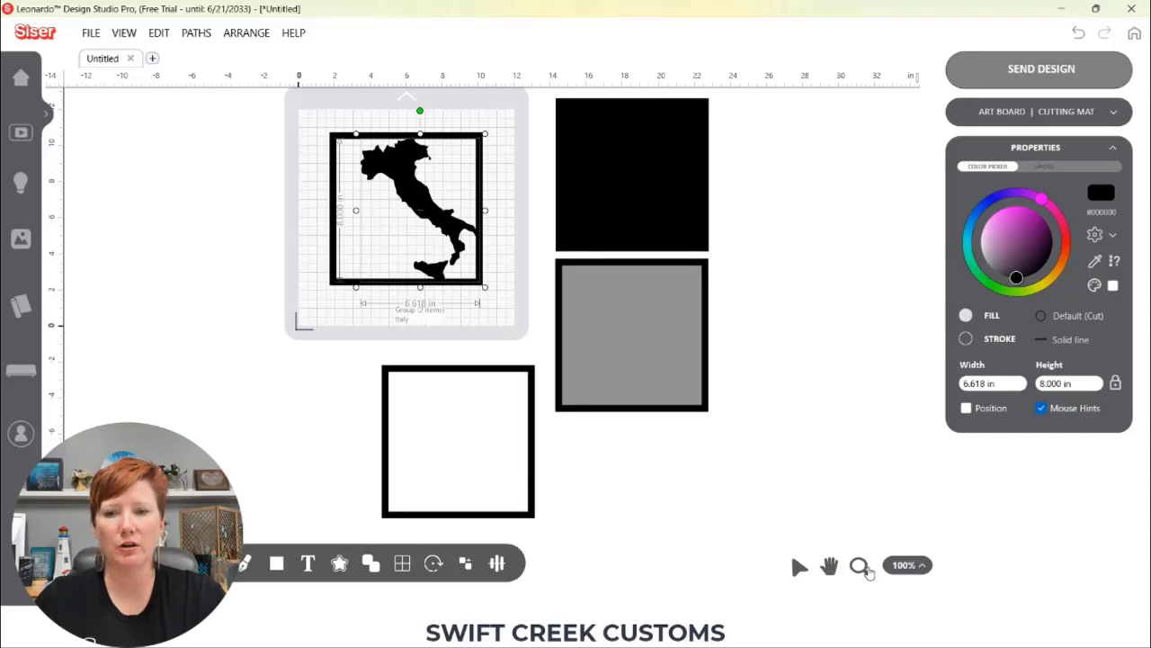
left_click(860, 565)
left_click_drag(270, 95, 556, 355)
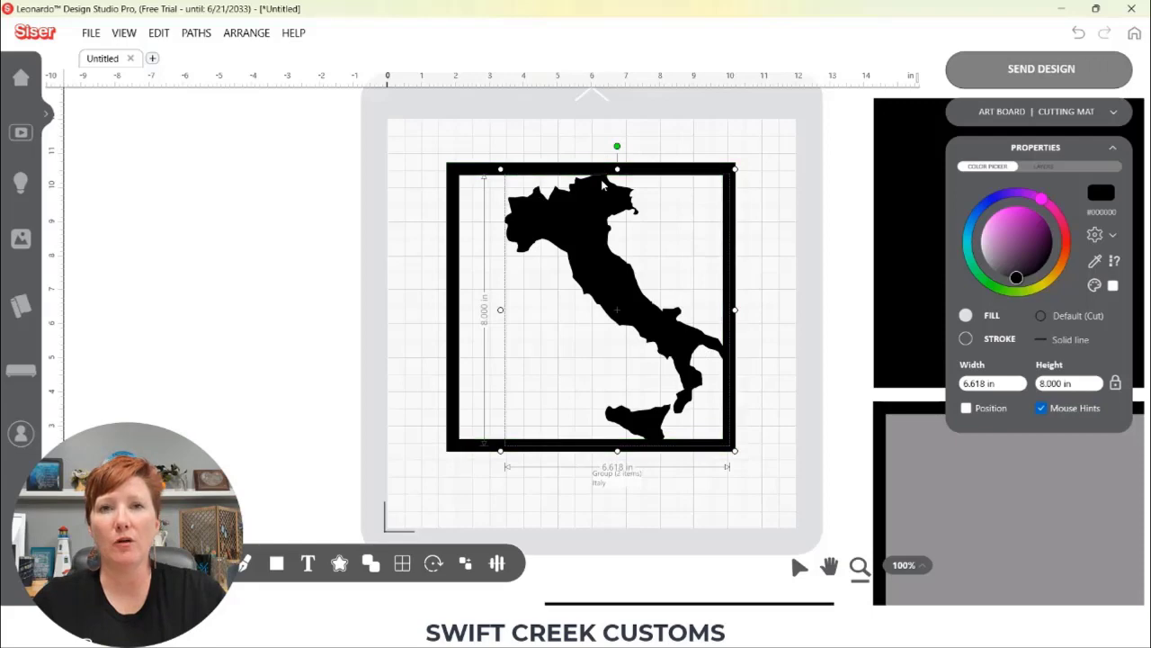
Step: Move the Italy map out below Frame 1 and back inside it, touching the frame's edges
left_click_drag(596, 193, 594, 479)
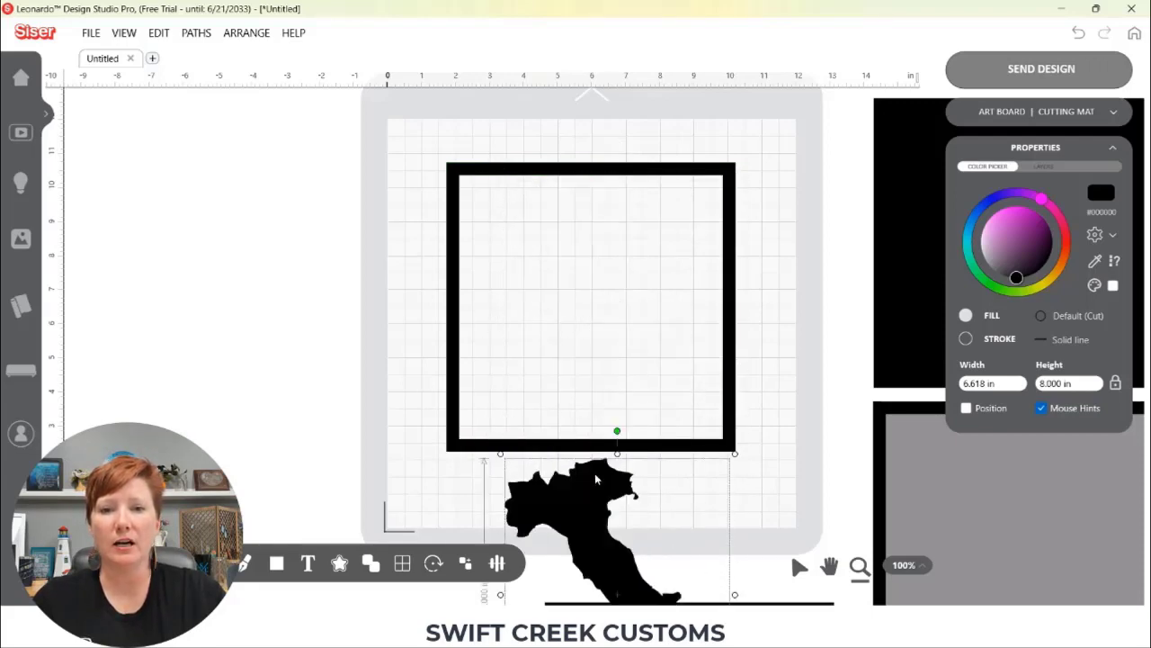
left_click_drag(381, 367, 674, 493)
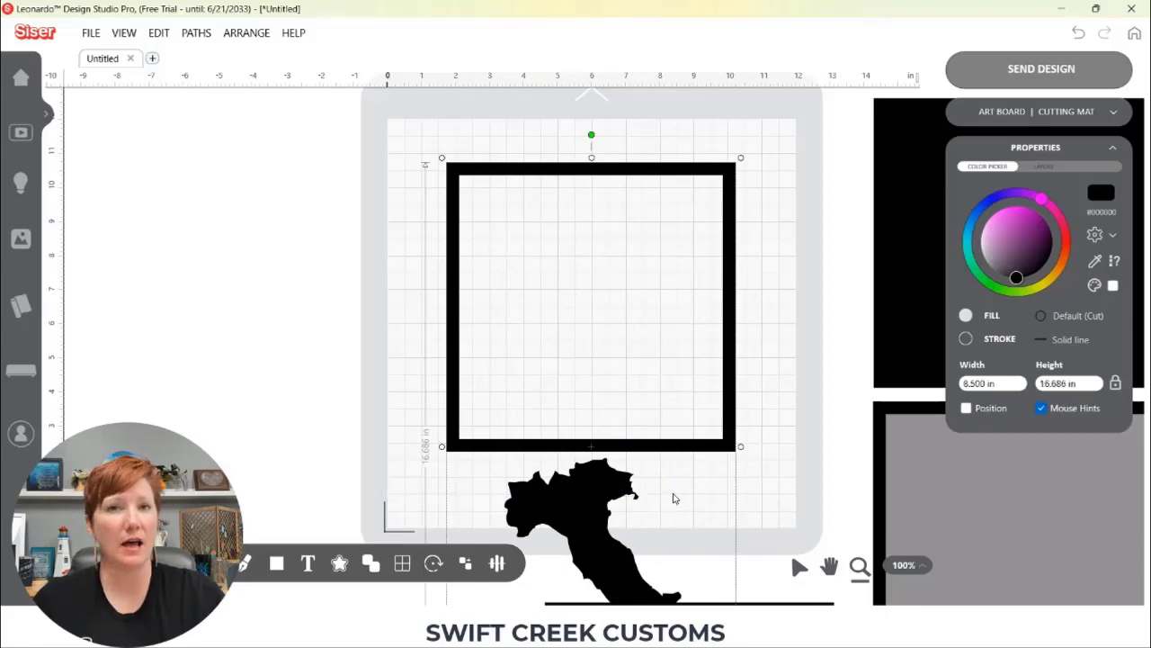
left_click(689, 496)
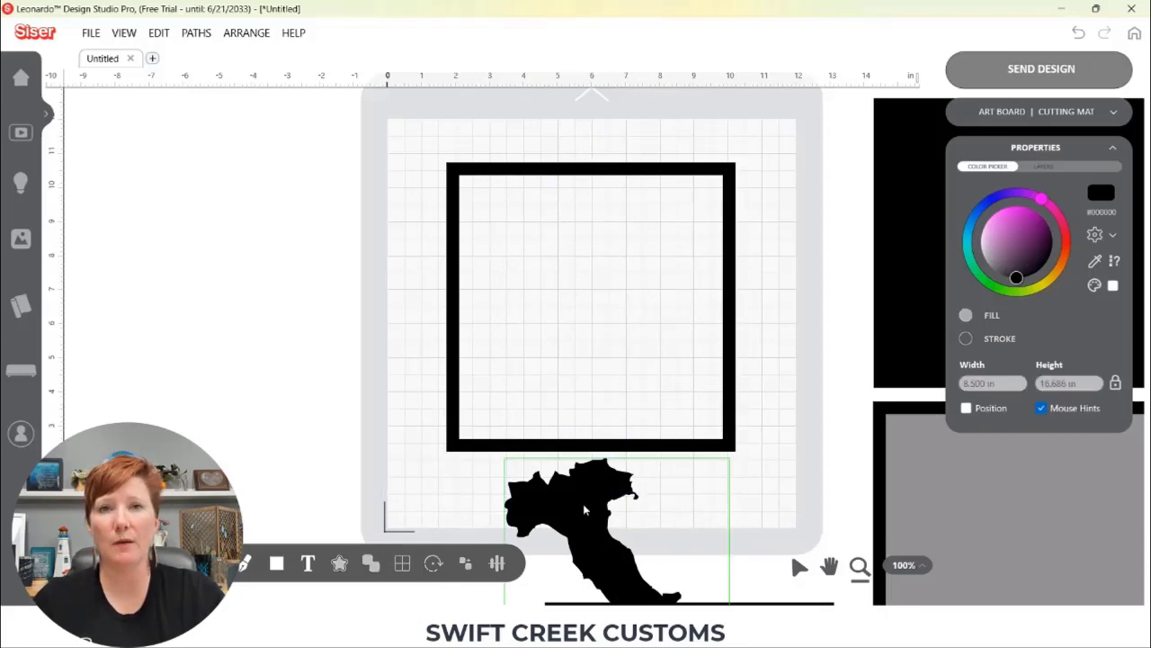
left_click_drag(582, 512, 582, 225)
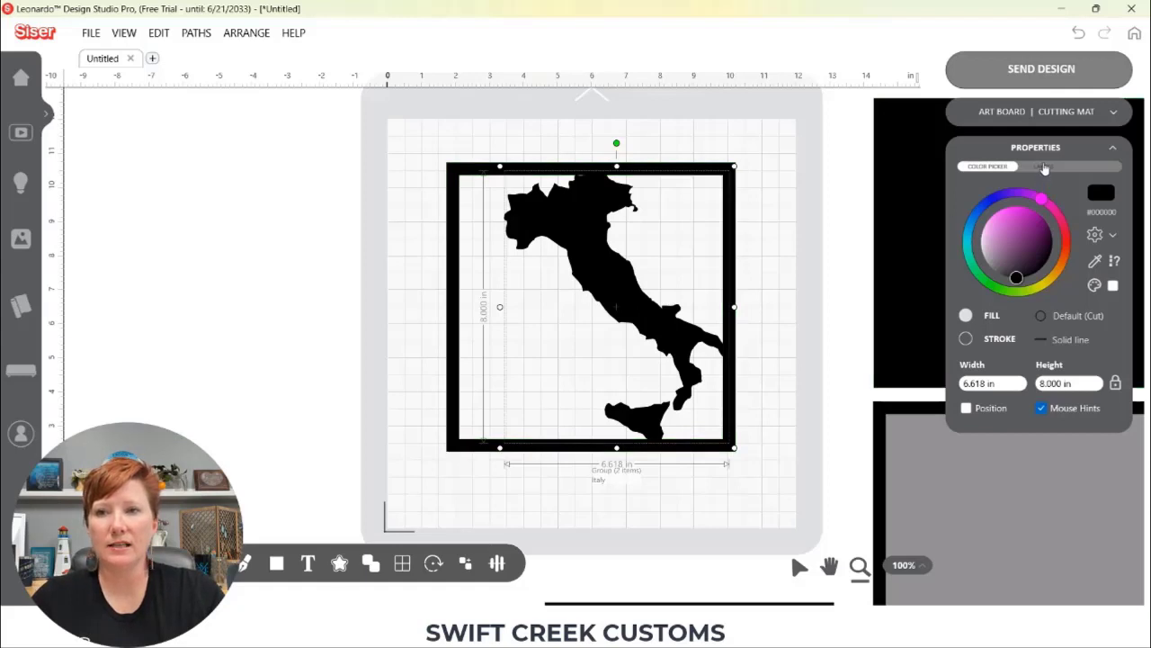
Step: Duplicate Frame 1 together with the Italy map and place the copy below the cutting mat, beside the spare empty frame
left_click(1044, 166)
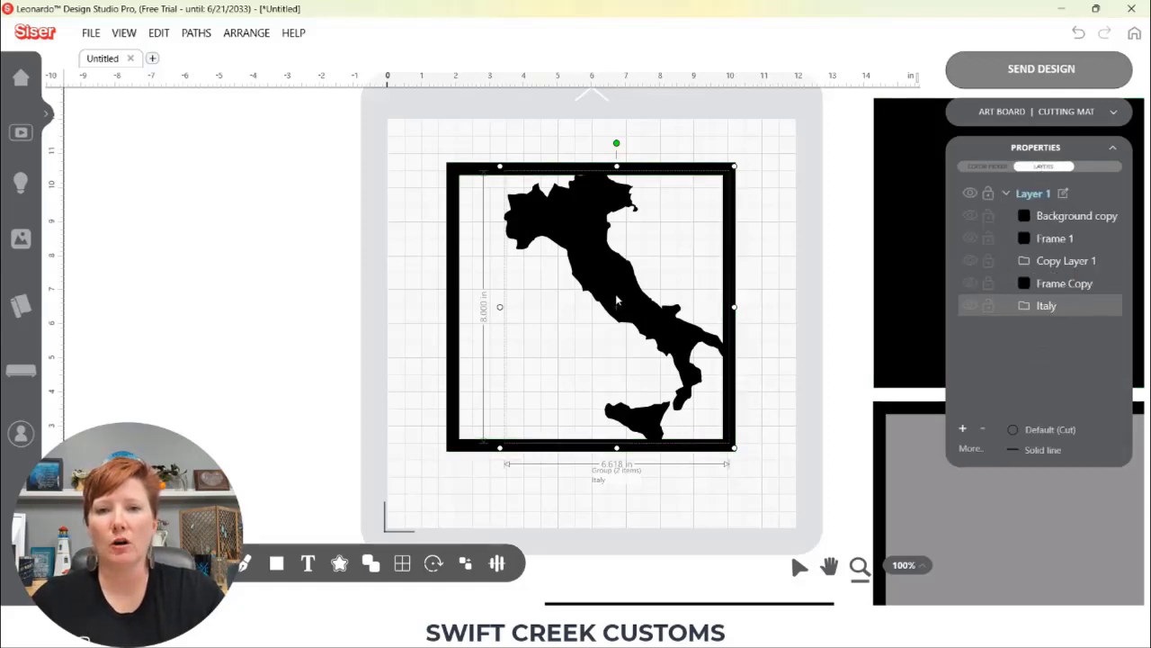
left_click(1047, 307)
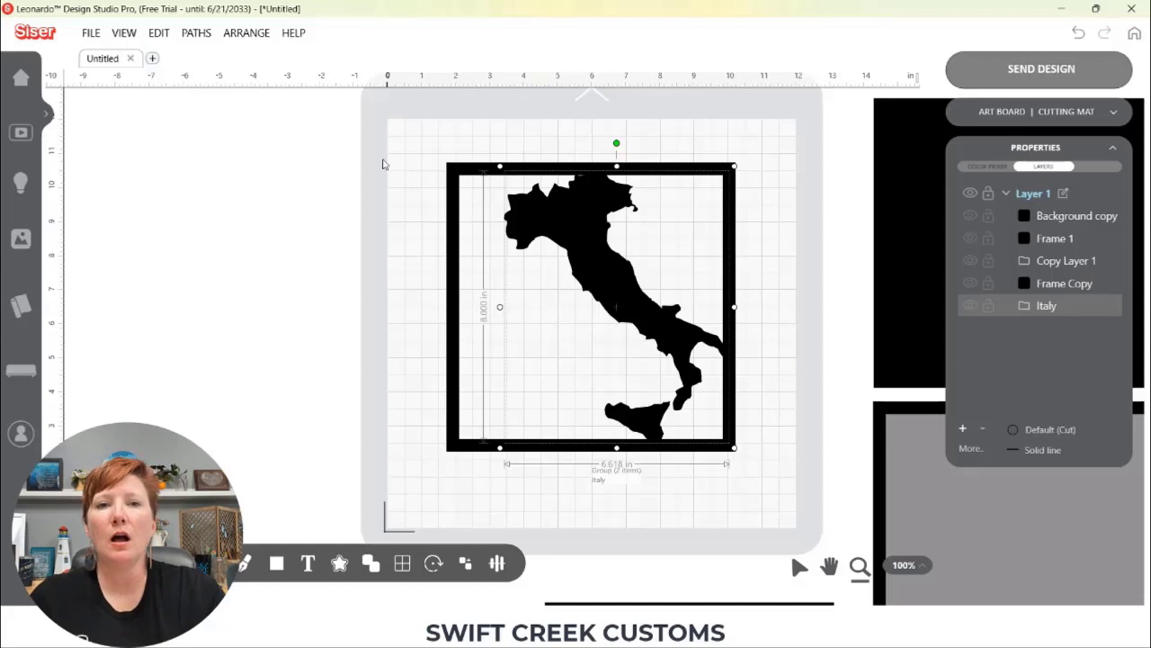
left_click_drag(403, 165, 742, 327)
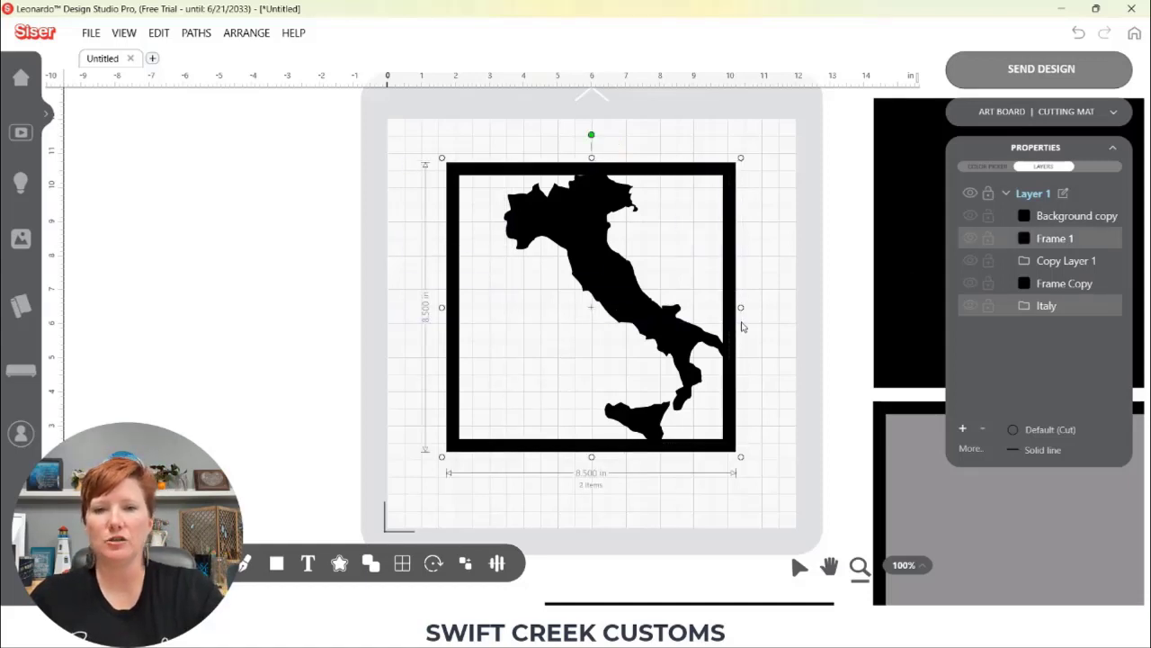
key("ctrl+d")
left_click_drag(646, 322, 371, 647)
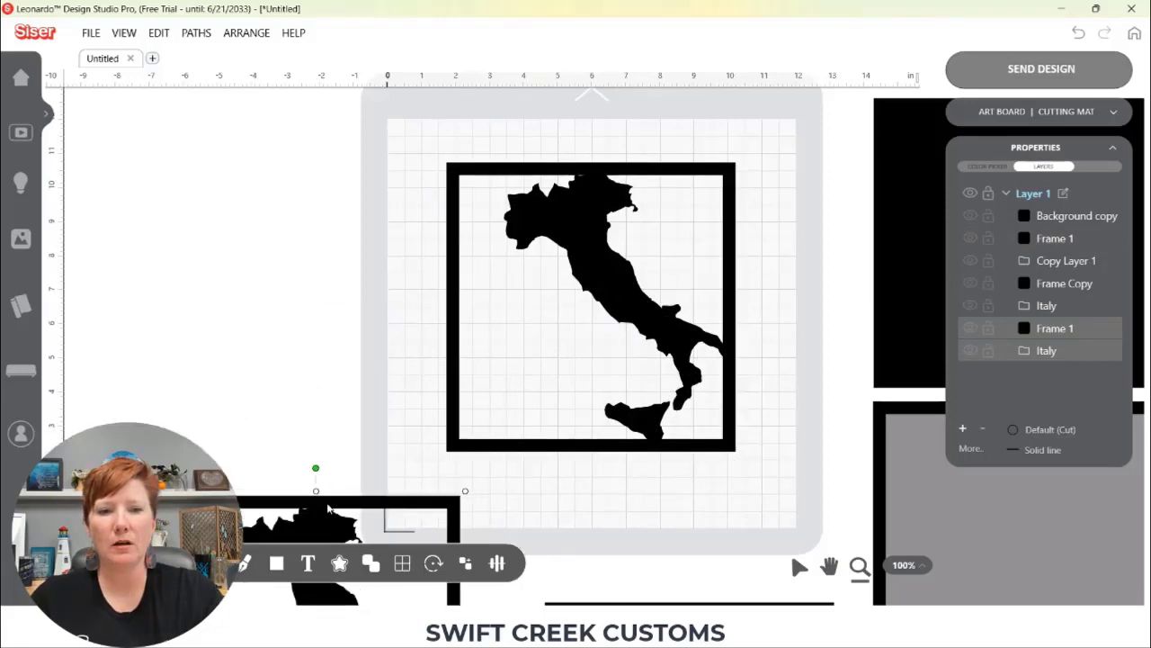
left_click_drag(329, 509, 379, 604)
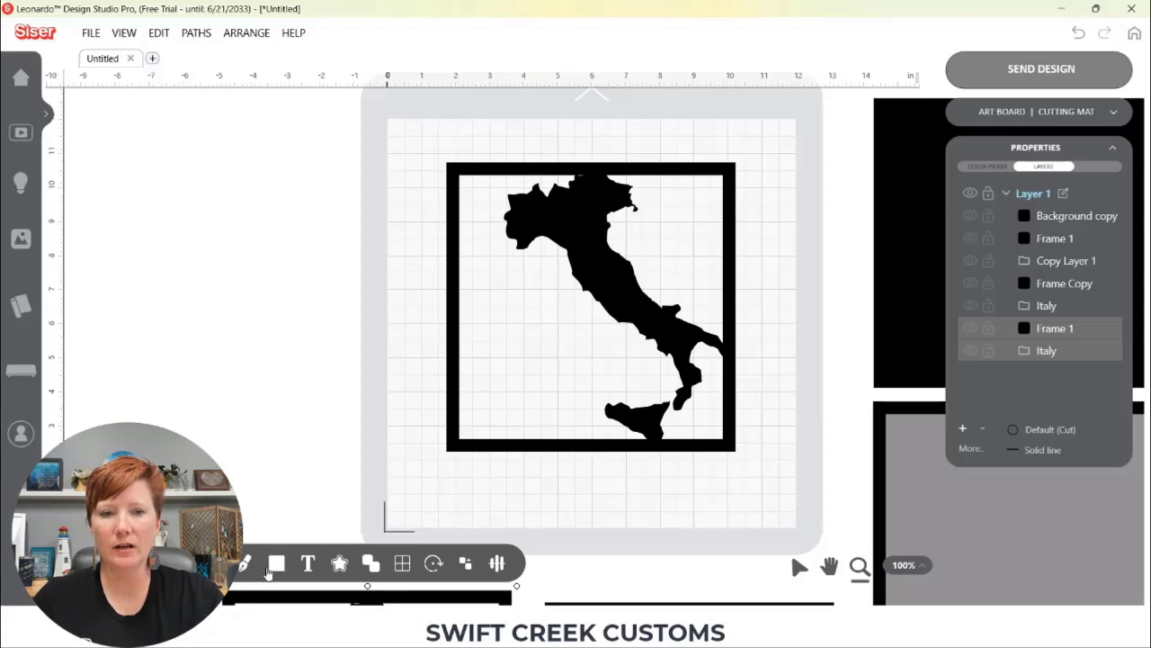
Step: Group the copied frame and Italy map below the mat
left_click_drag(626, 577, 639, 266)
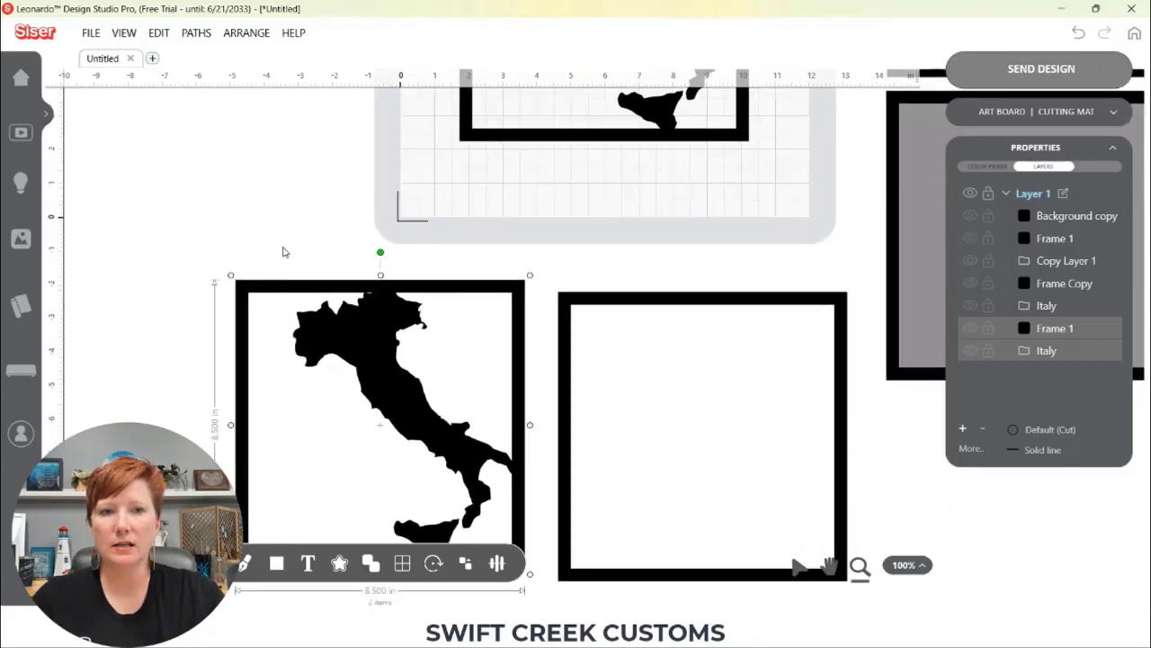
left_click_drag(186, 262, 397, 396)
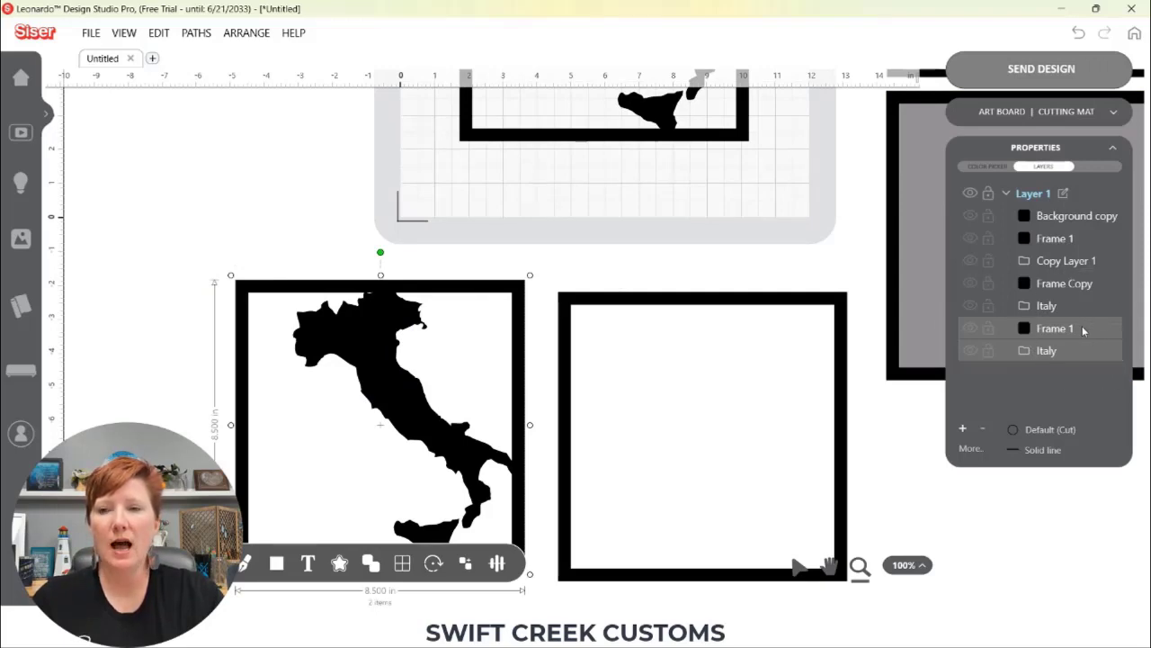
right_click(364, 327)
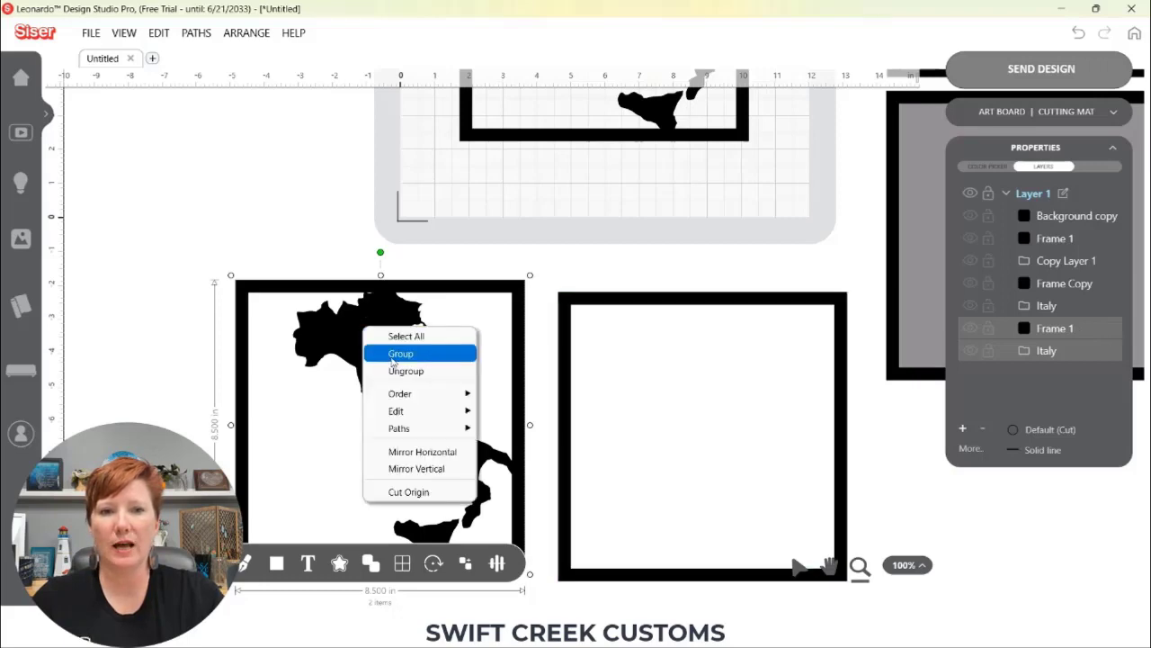
left_click(400, 354)
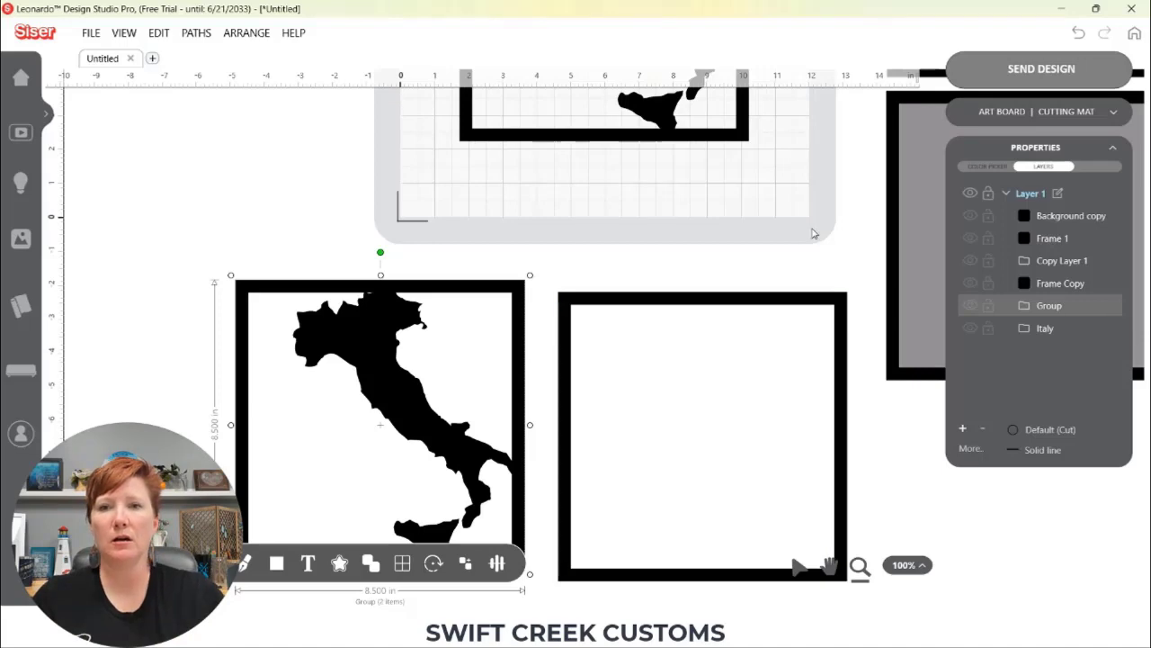
Step: Weld Frame 1 and the Italy map on the mat into one shape
left_click_drag(813, 234, 810, 569)
left_click(803, 567)
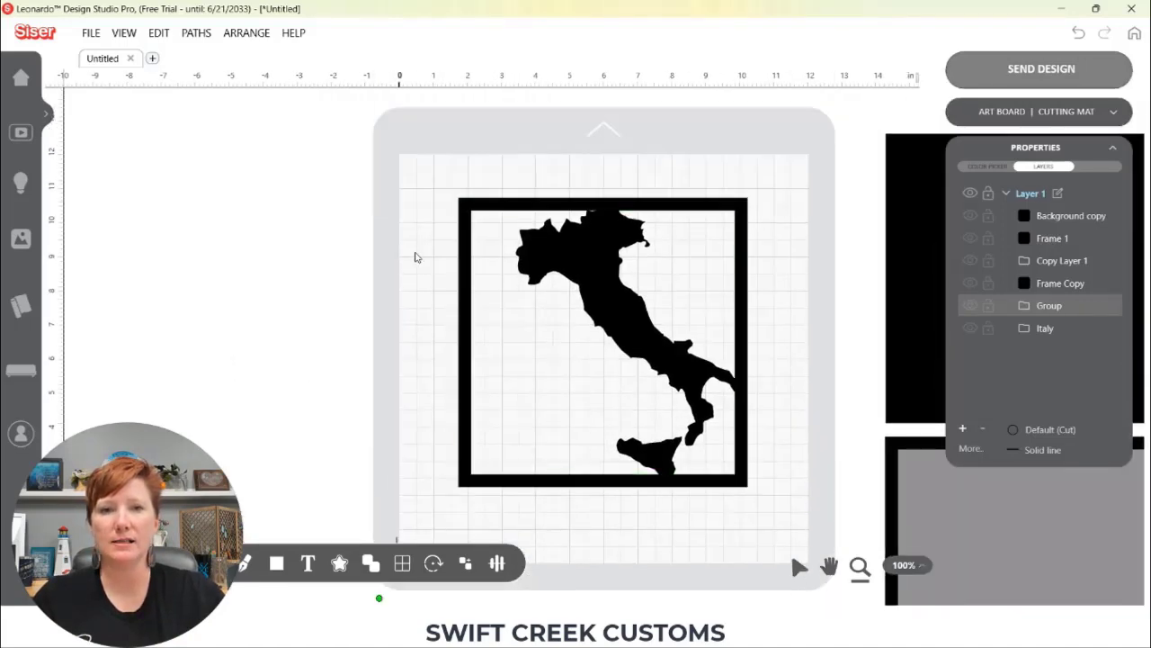
left_click(514, 338)
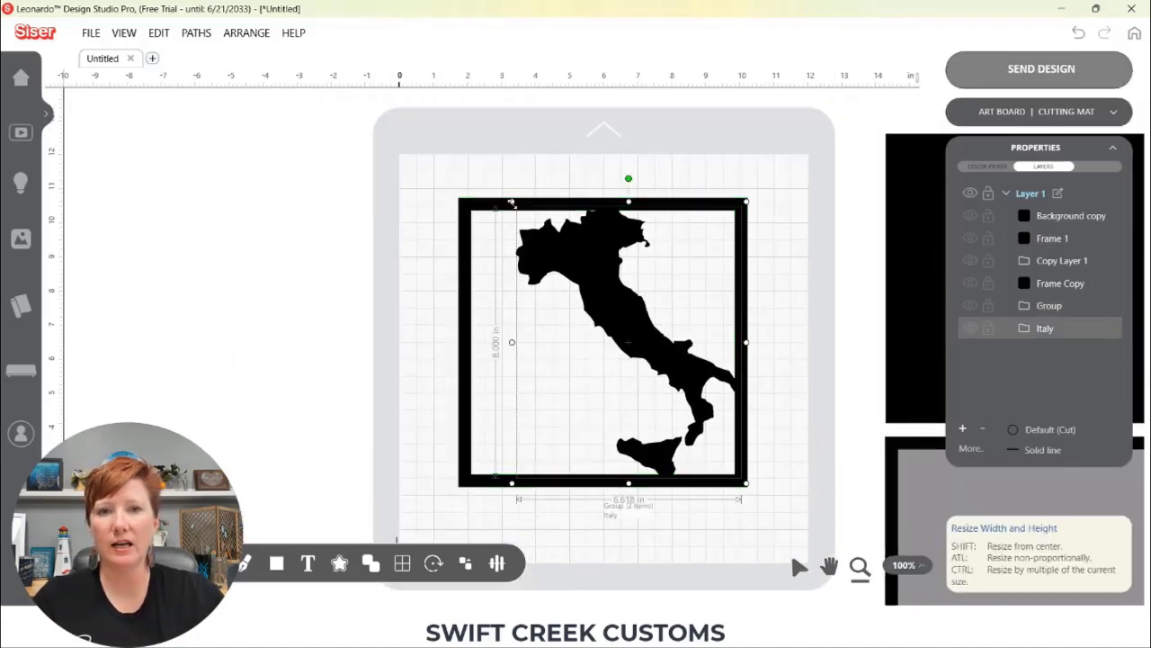
left_click(464, 278)
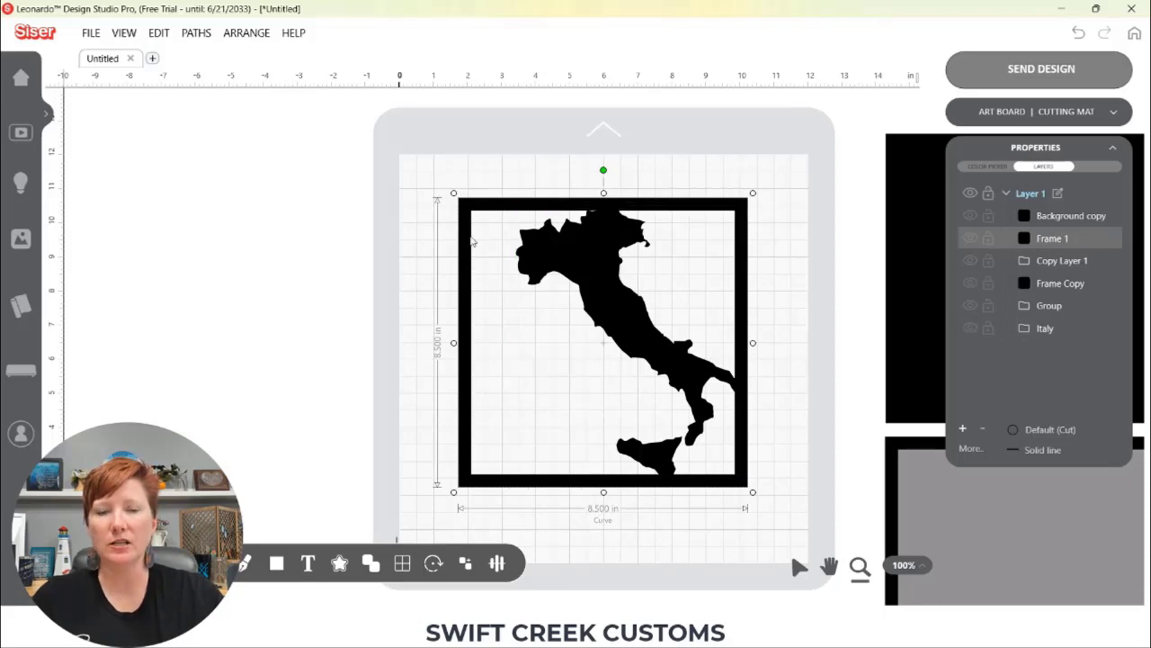
left_click(596, 243, "shift")
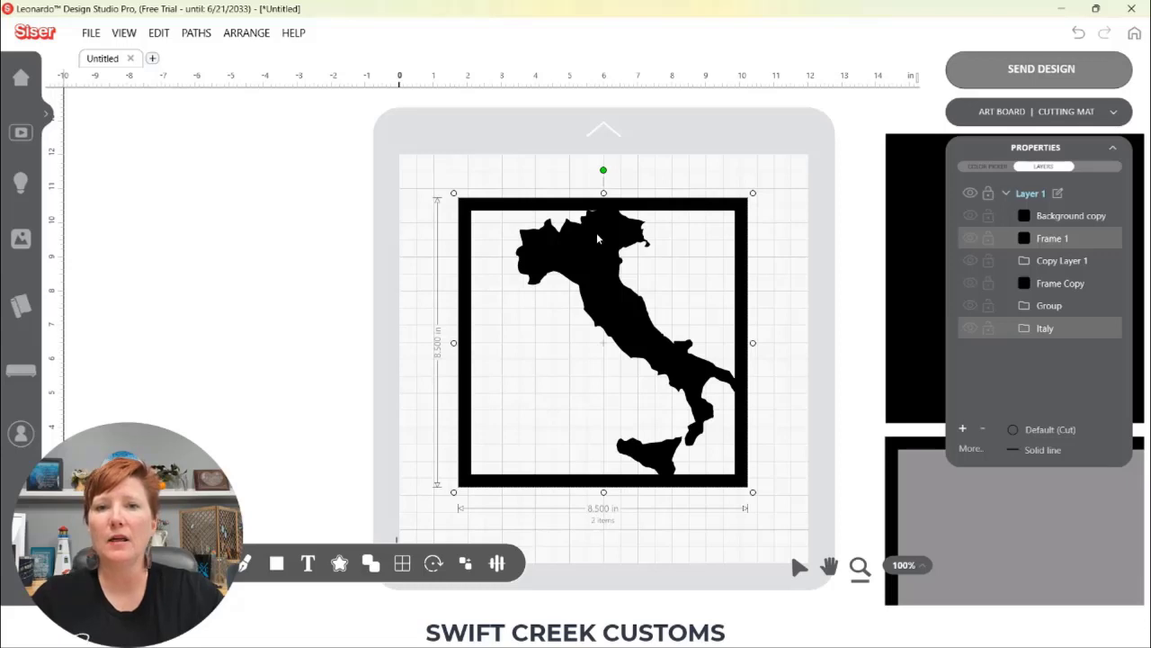
right_click(596, 232)
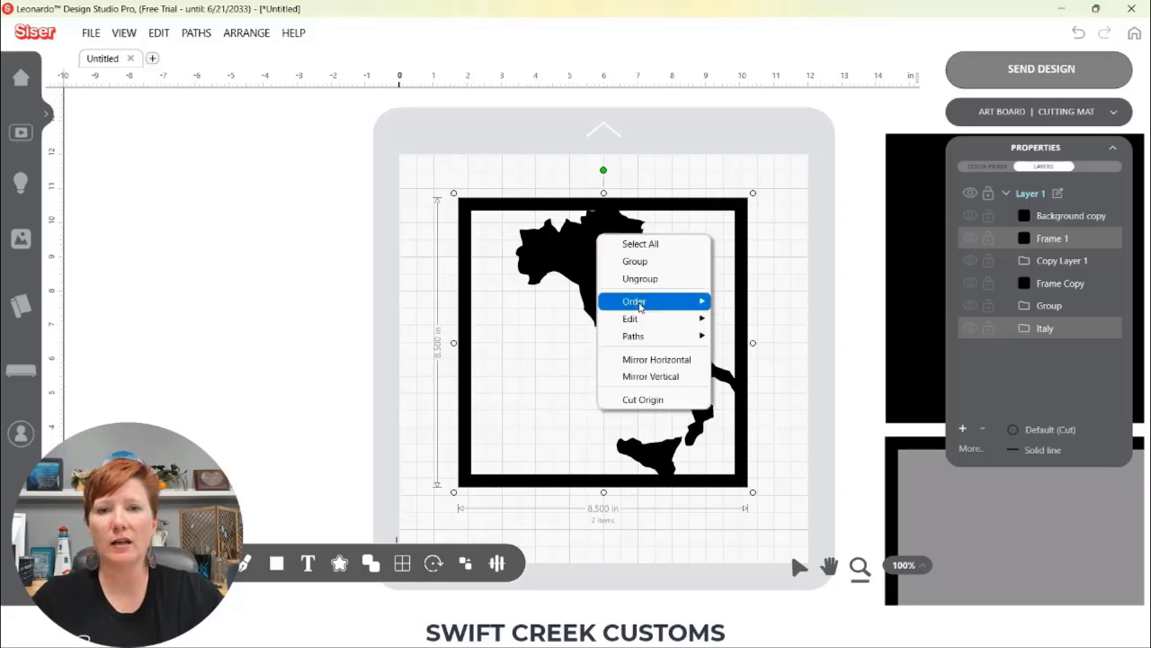
mouse_move(641, 337)
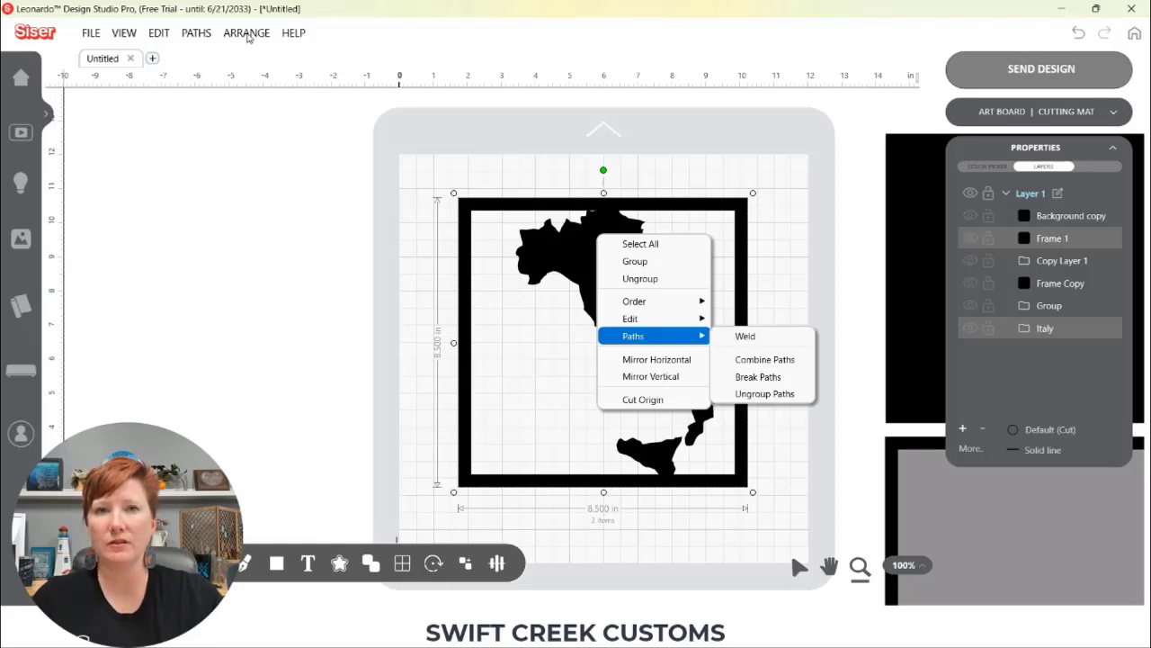
left_click(763, 338)
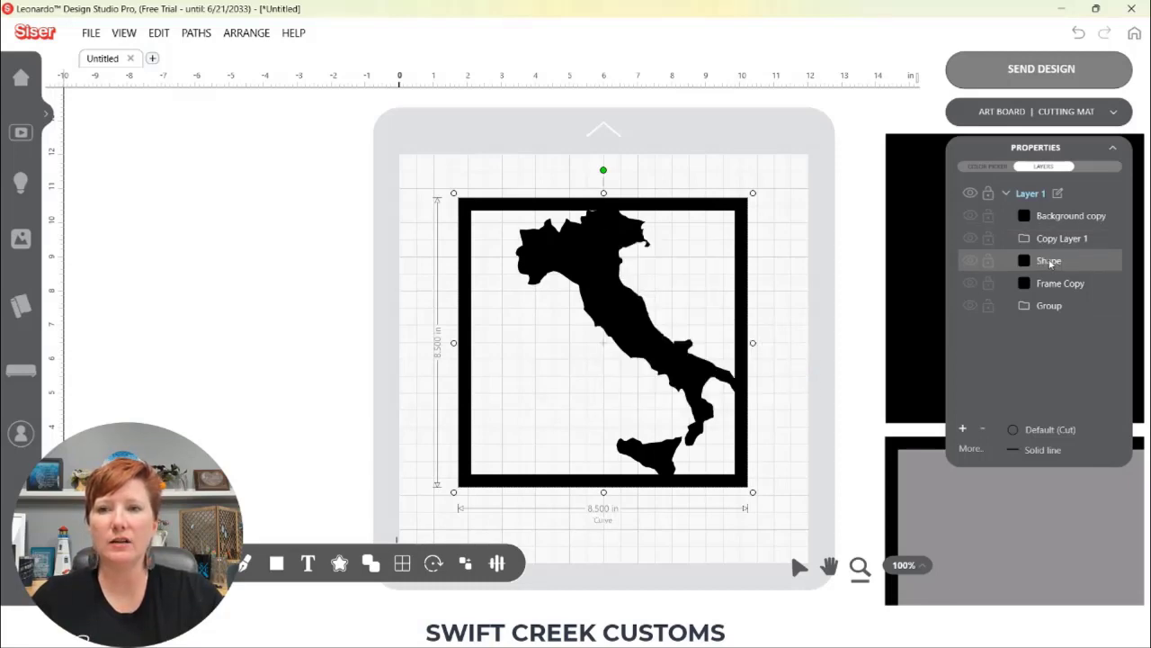
Step: Rename the welded frame and Italy shape as Box Layer 1
left_click(1049, 261)
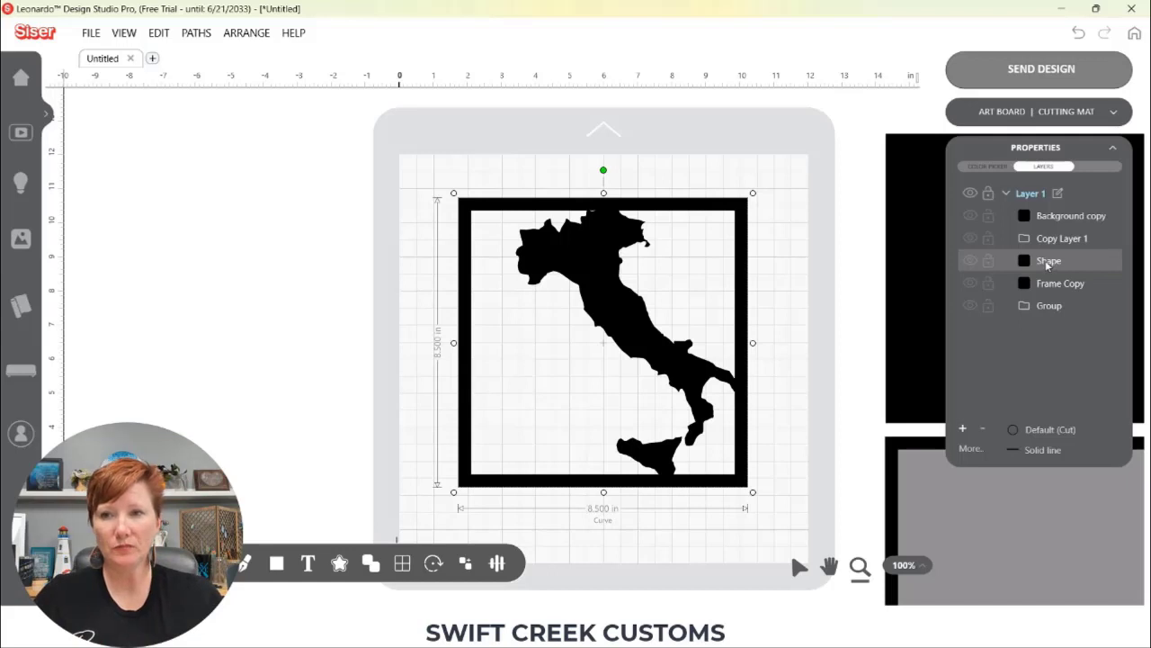
double_click(1049, 260)
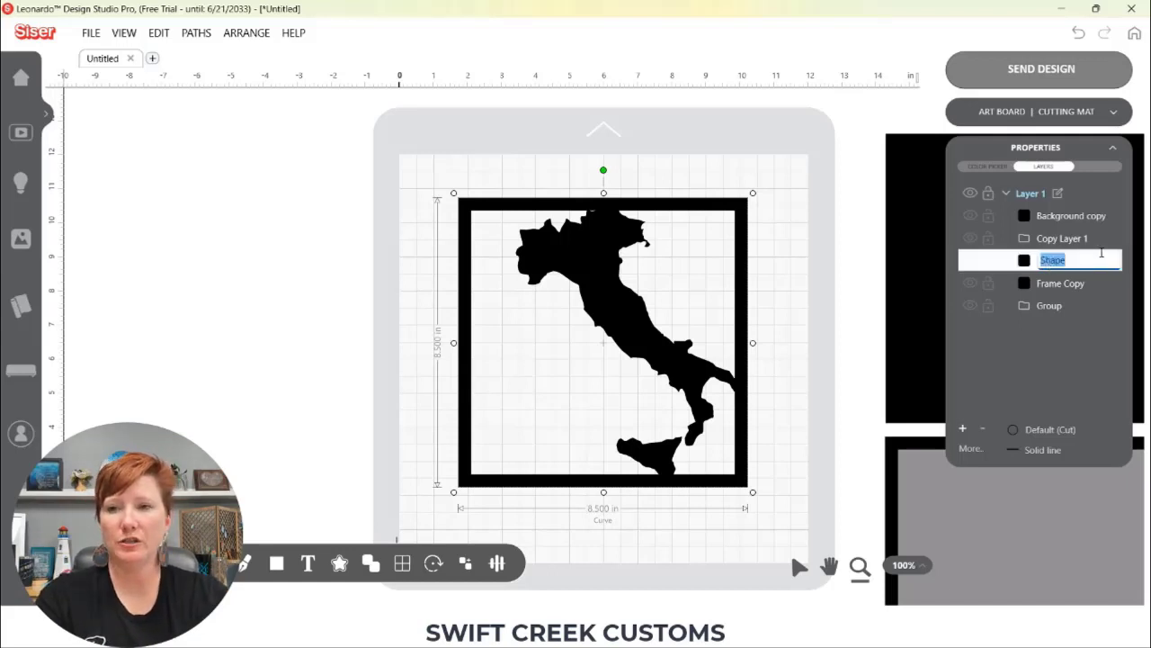
type("La")
key("BackSpace")
key("BackSpace")
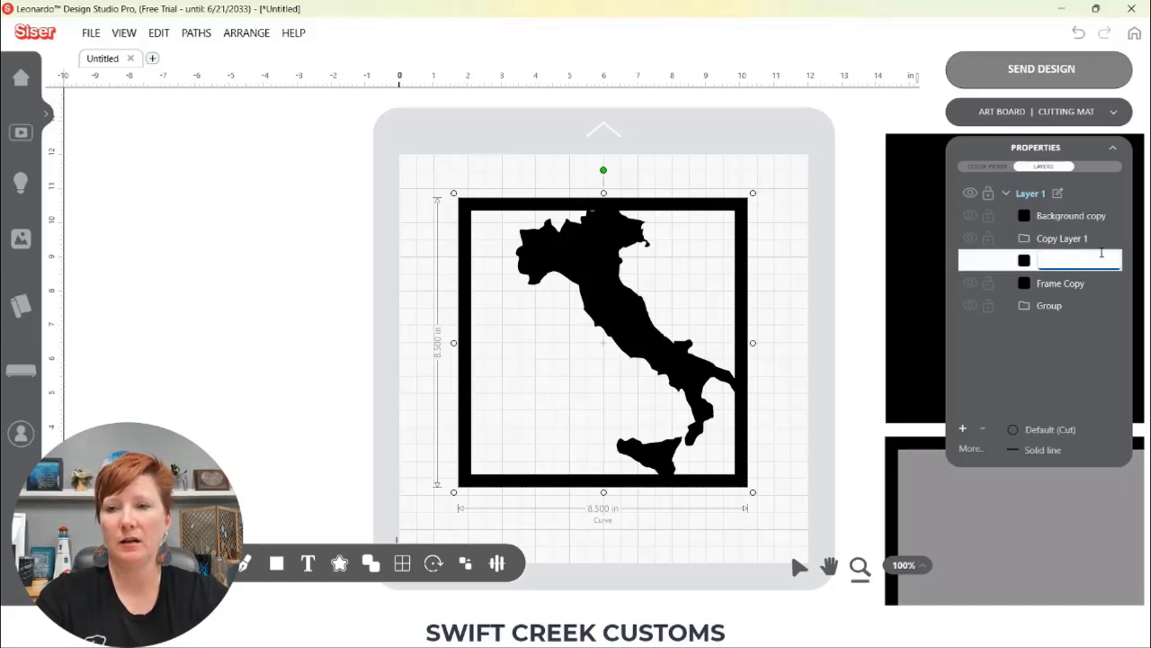
type("Box Layer 1")
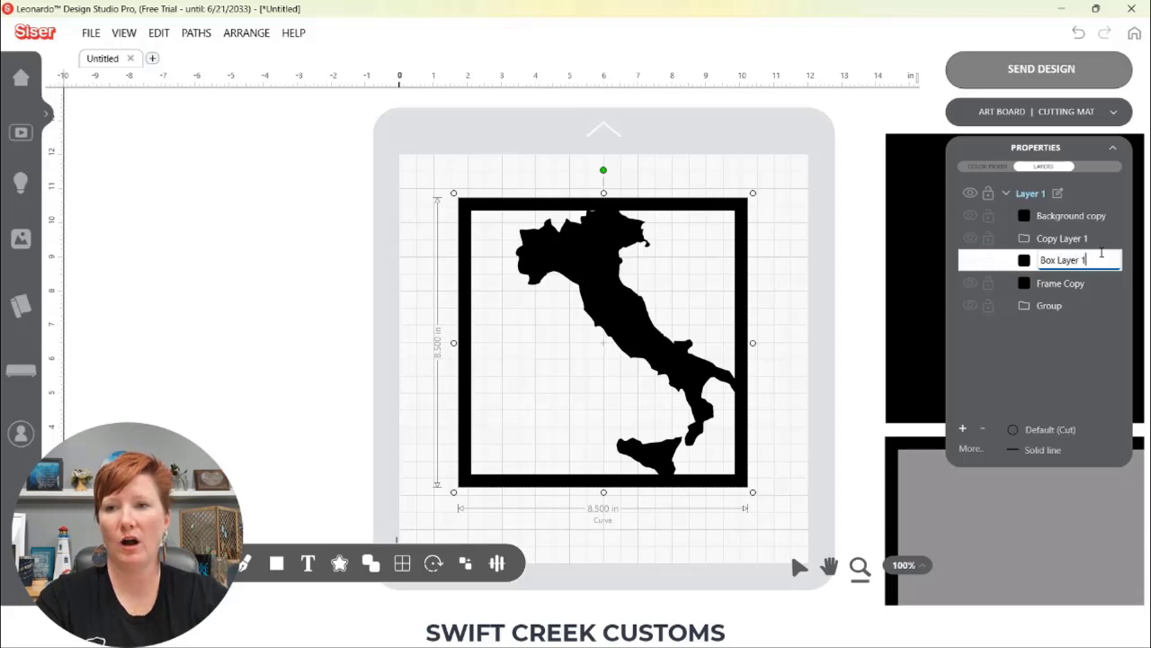
key("Return")
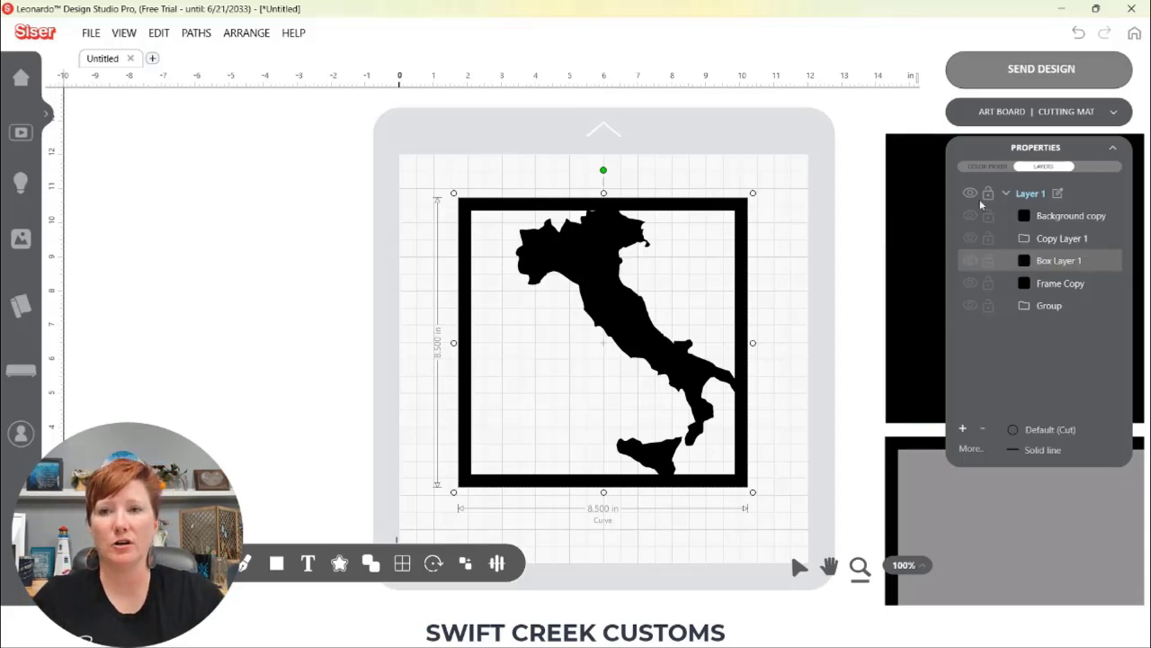
Step: Change the fill colour of Box Layer 1 to grey #747474
left_click(984, 167)
left_click(1009, 281)
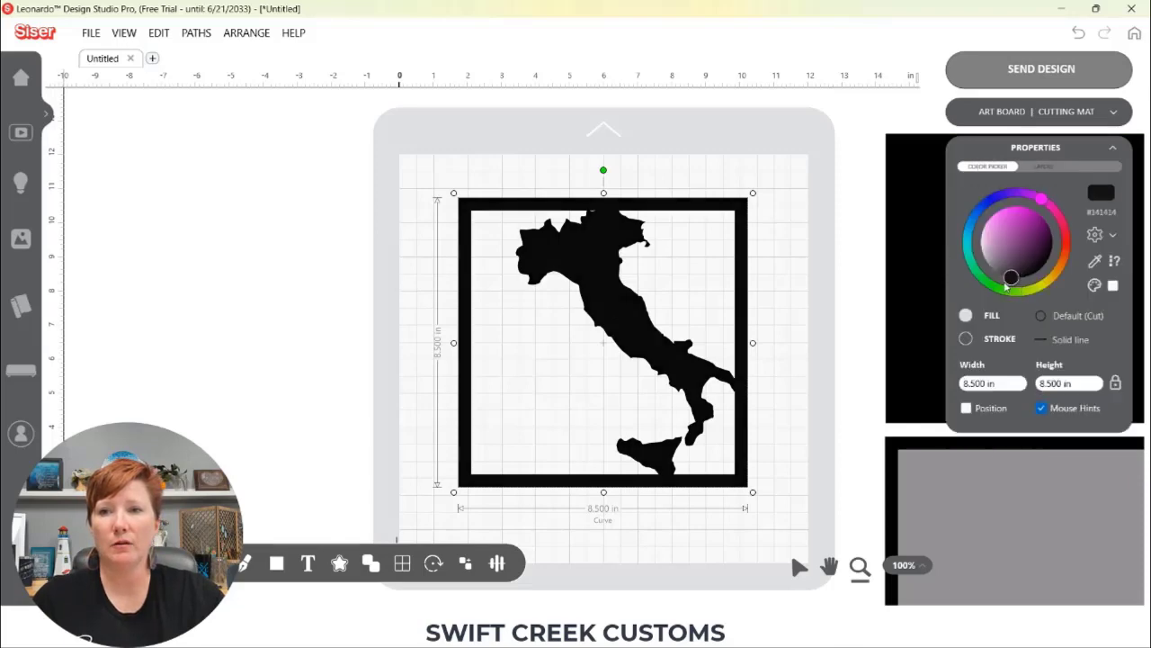
left_click_drag(1007, 284, 993, 268)
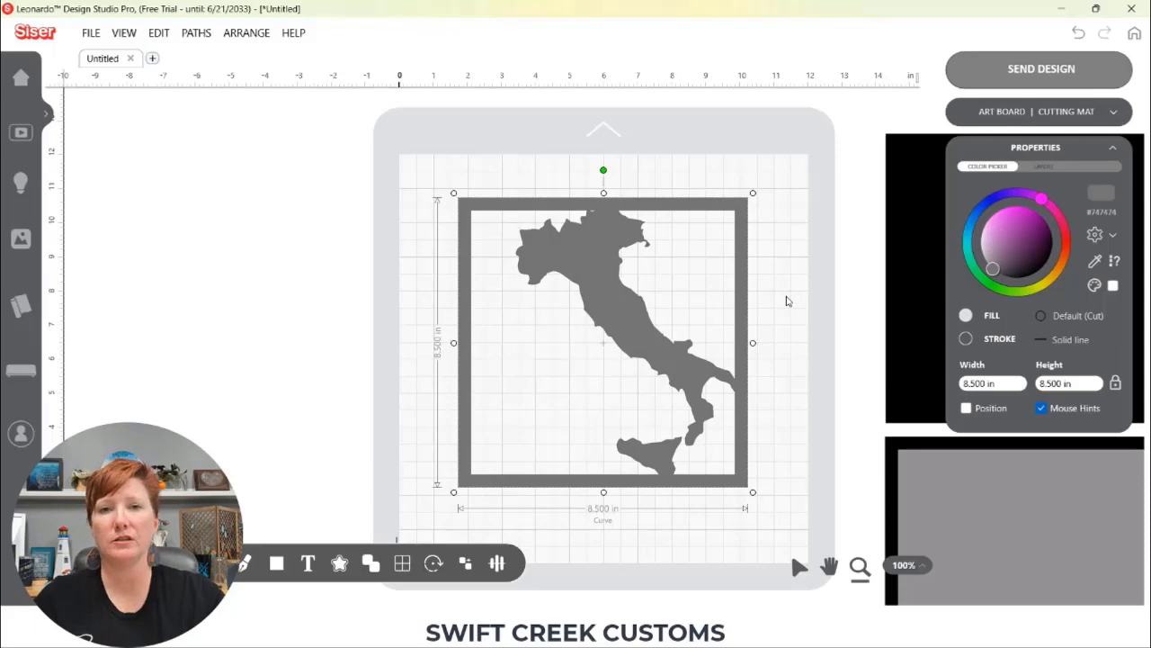
Step: Duplicate the spare empty frame below the mat and place the copy on the mat, overlapping Box Layer 1
left_click(904, 567)
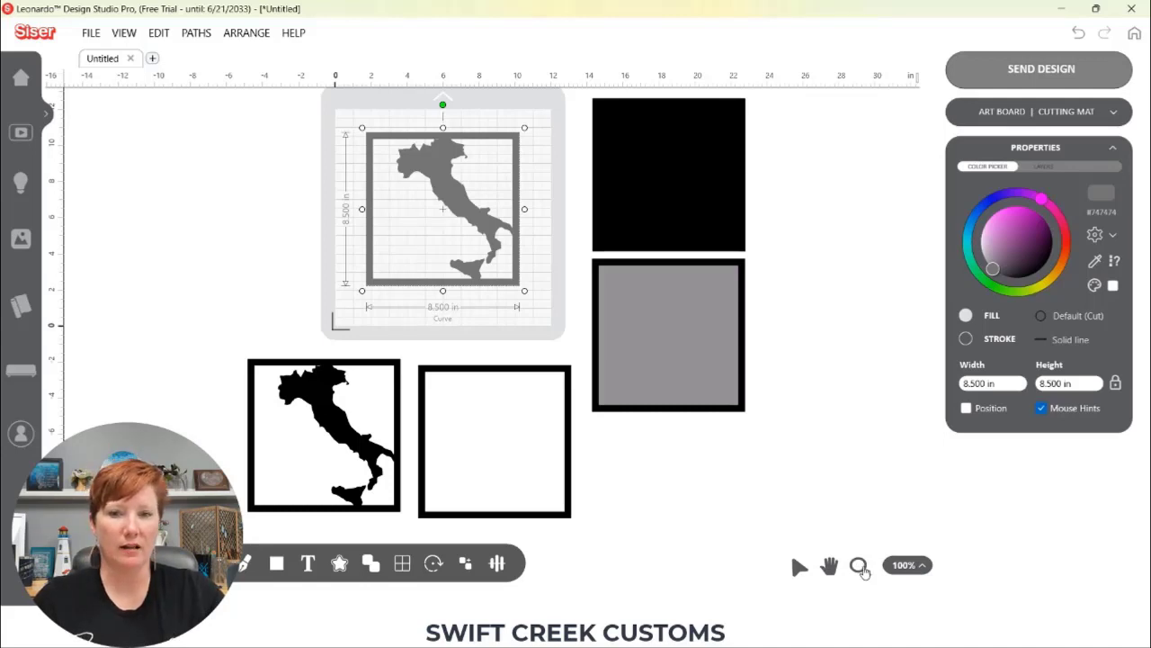
left_click(571, 433)
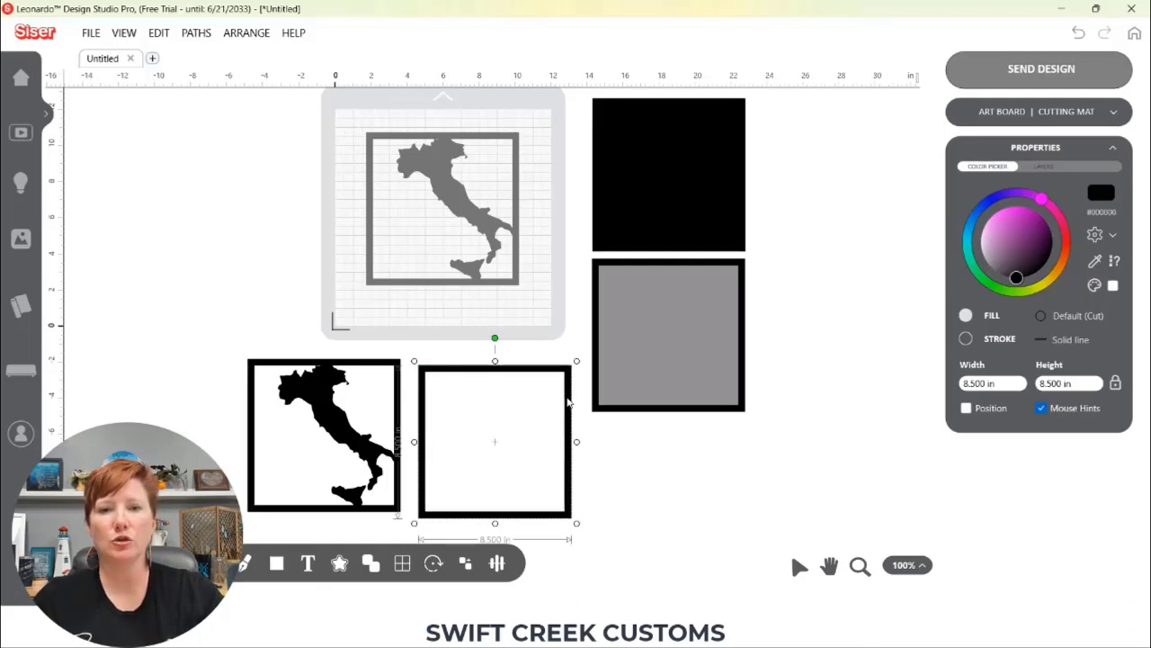
left_click_drag(568, 402, 537, 194)
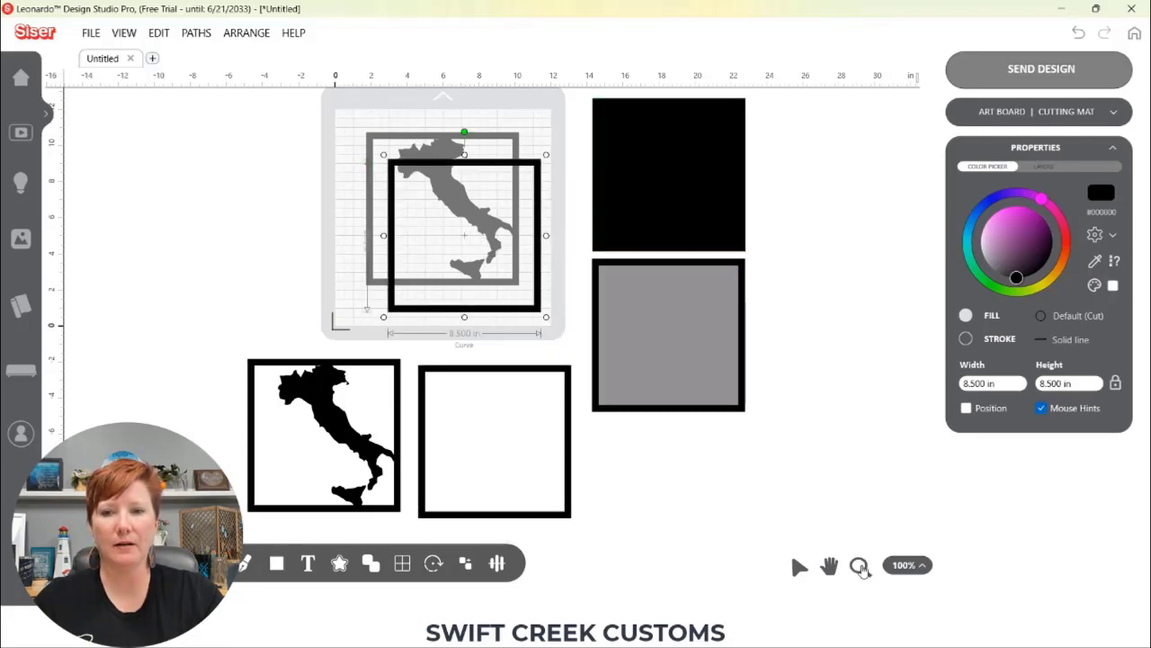
Step: Rename the copied black frame on the mat as Box Layer 2
left_click(859, 567)
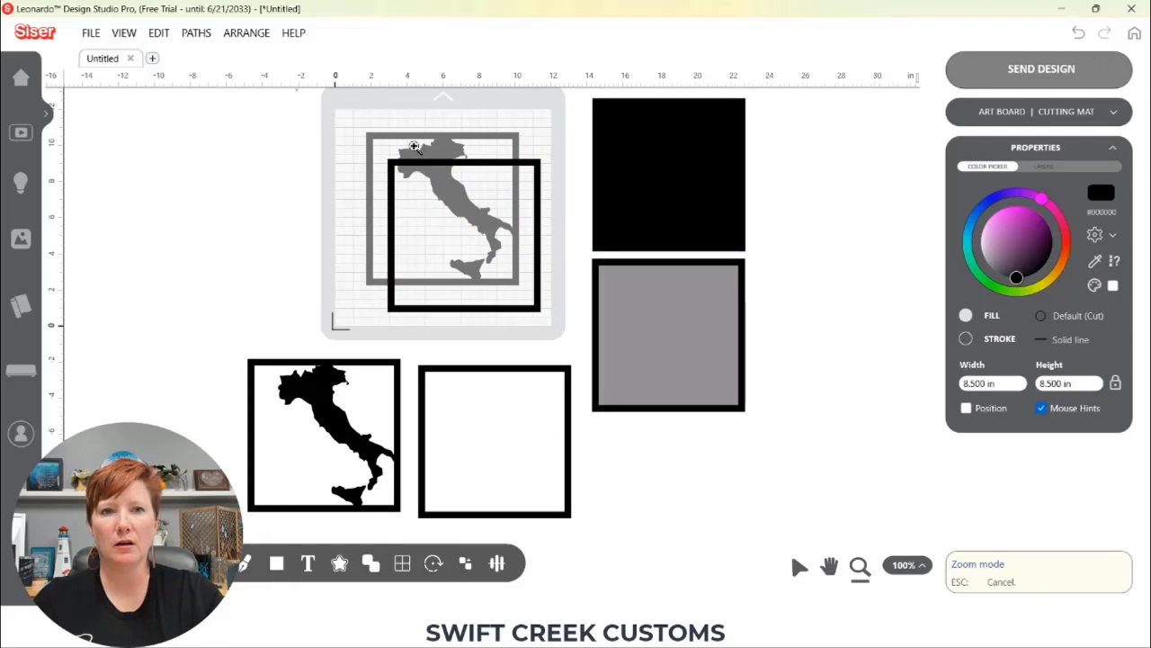
left_click_drag(297, 89, 592, 369)
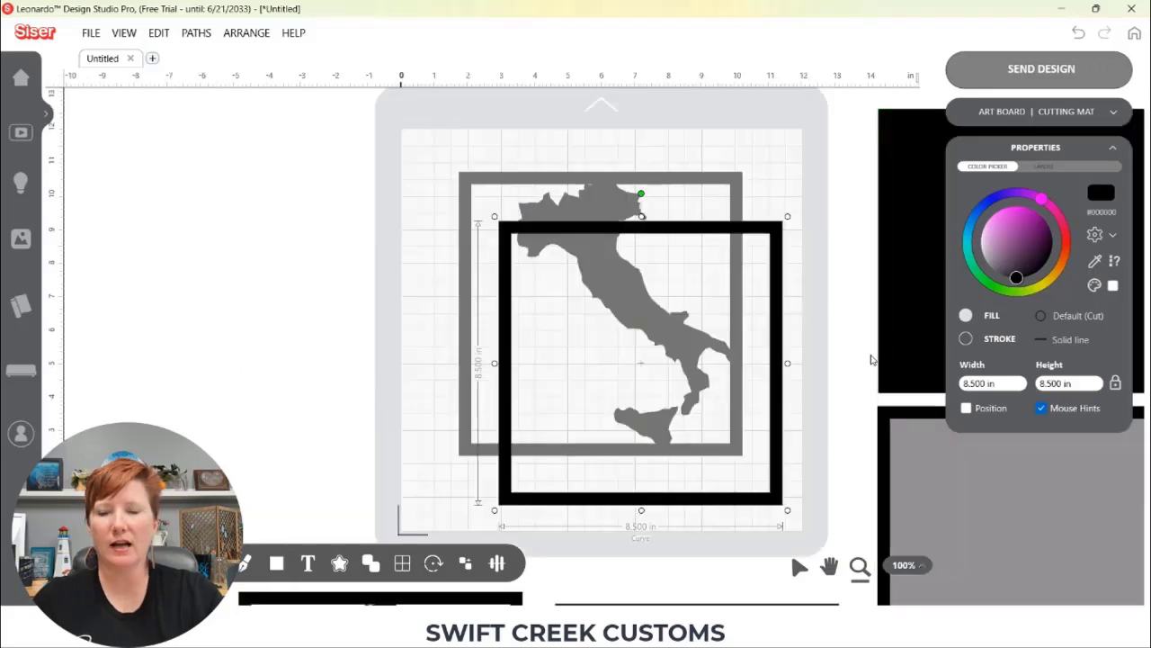
left_click(1047, 167)
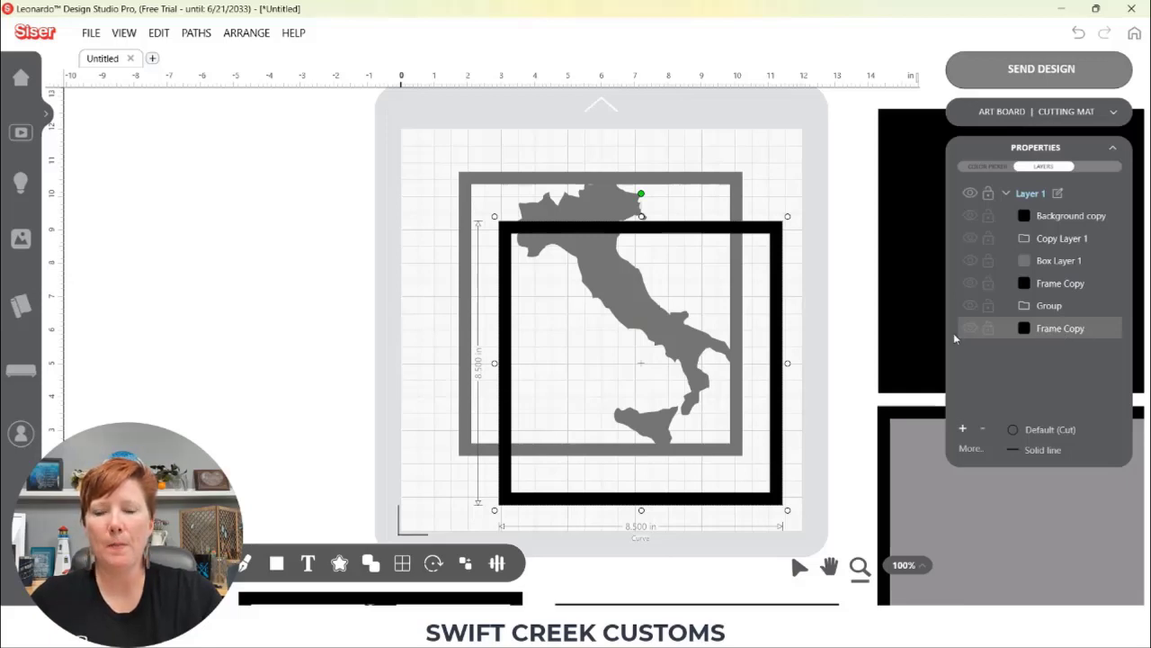
double_click(1059, 330)
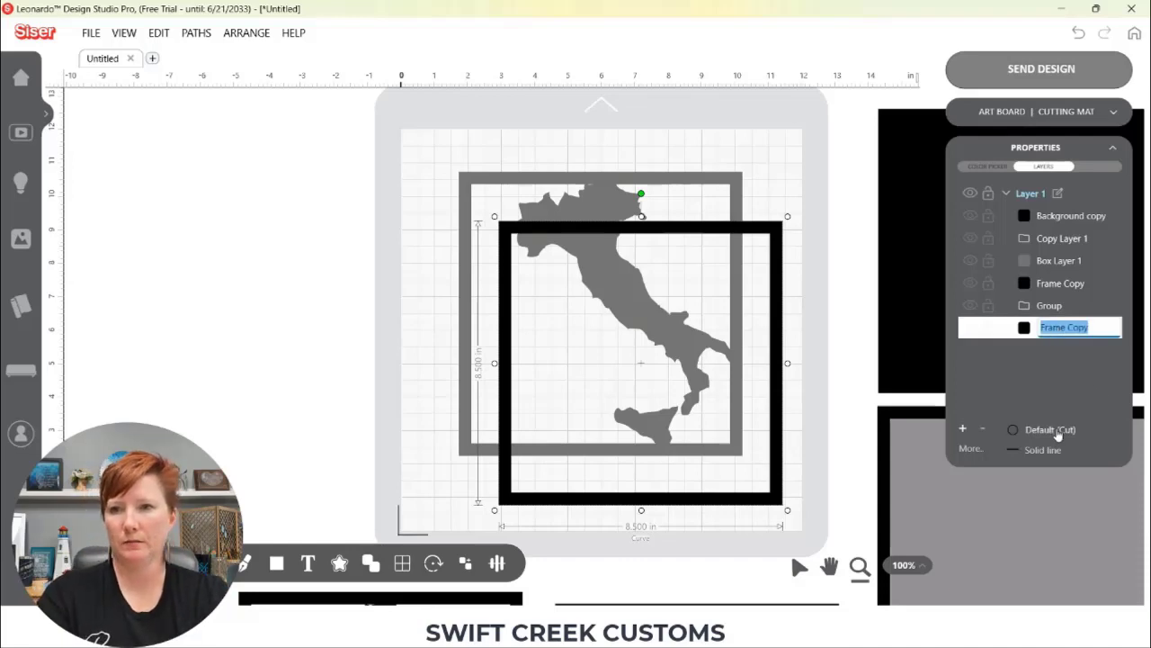
type("Box Layer 2")
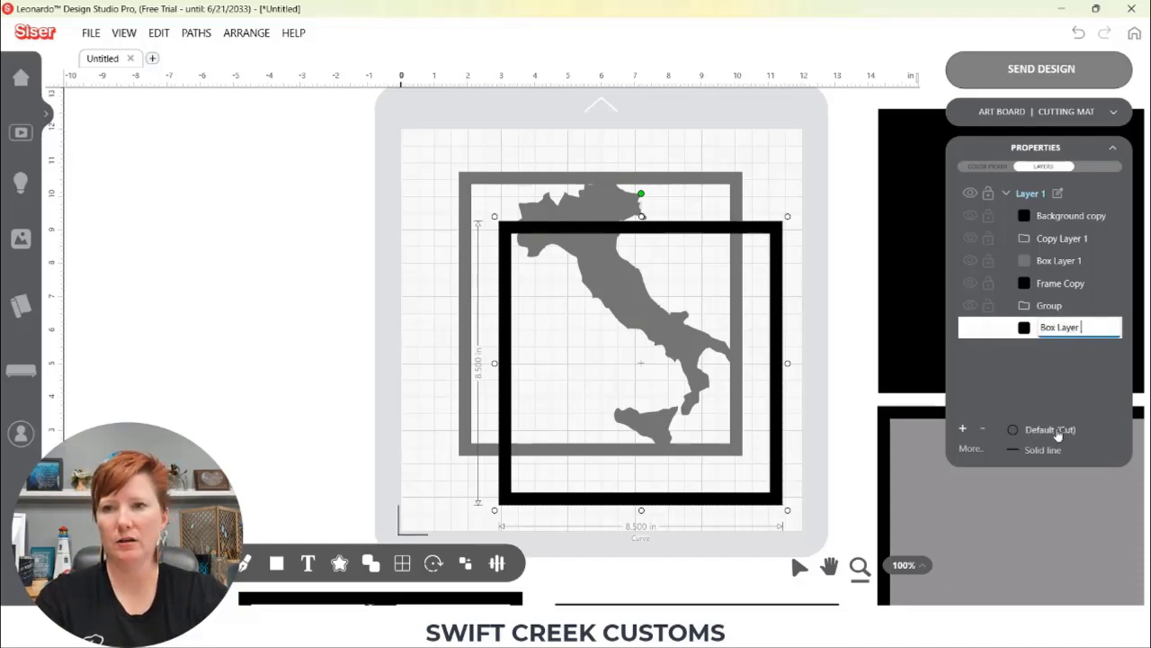
key("Return")
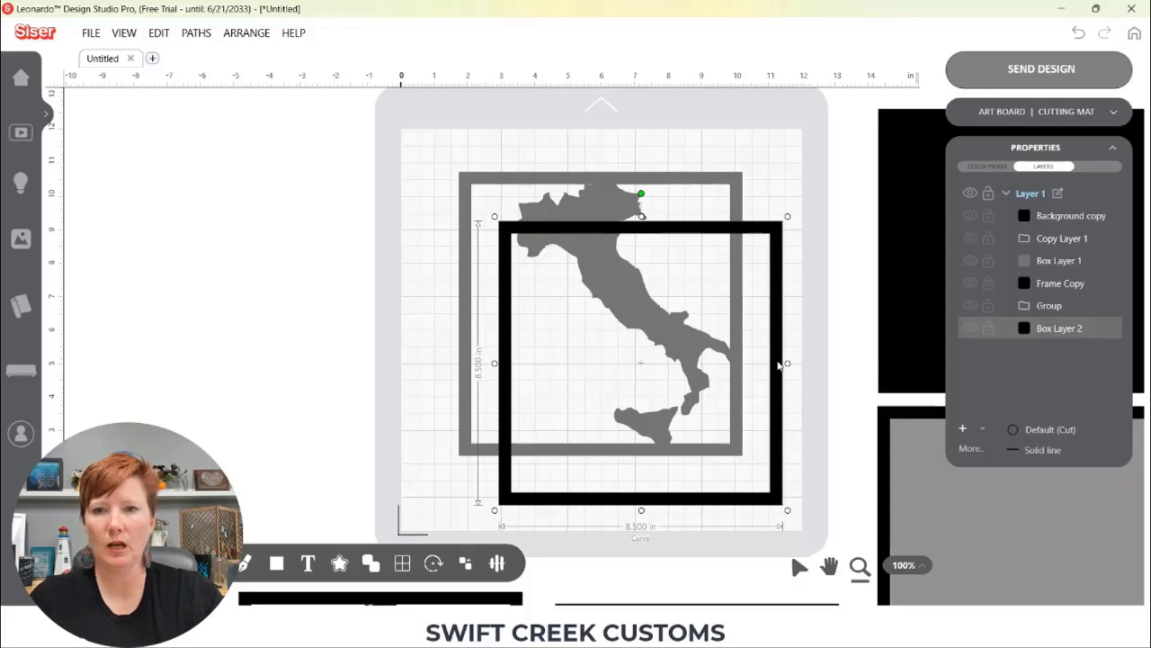
Step: Move Box Layer 2 over Box Layer 1 and align the two centred horizontally and vertically
left_click_drag(779, 365, 752, 329)
left_click_drag(410, 236, 603, 265)
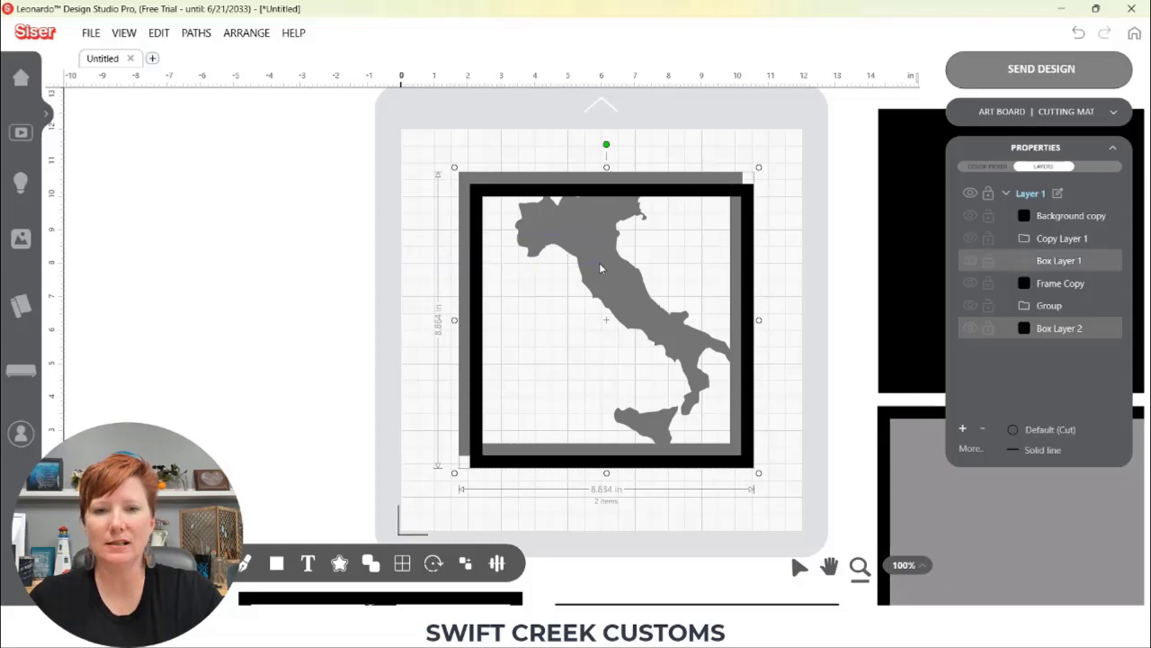
left_click(497, 564)
left_click(536, 528)
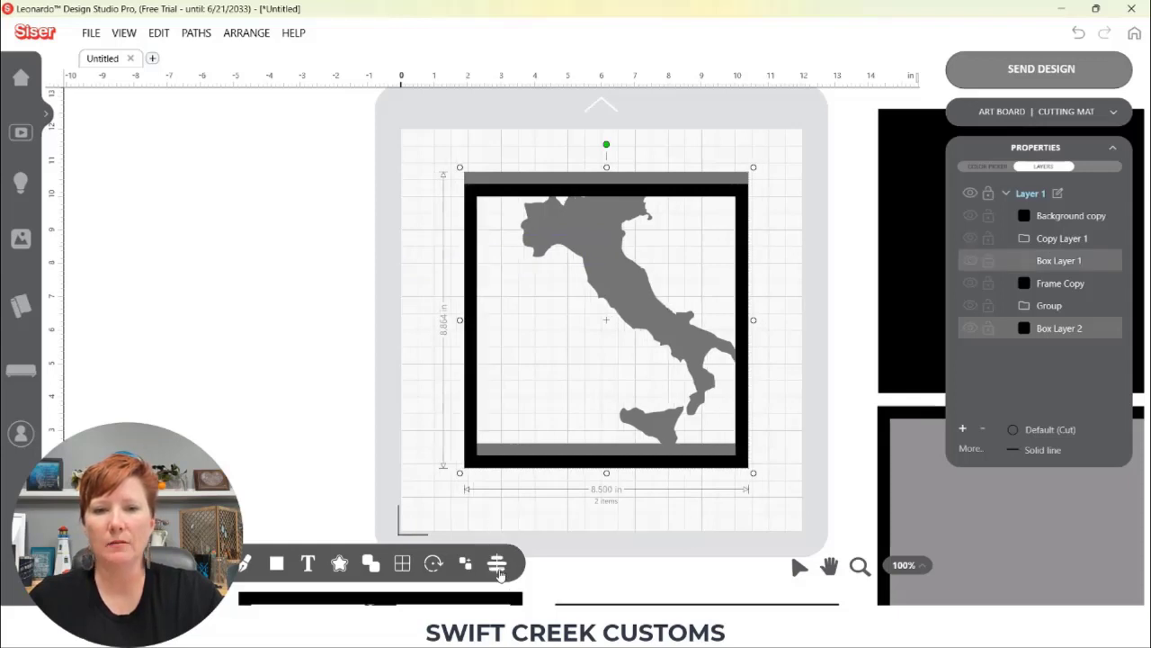
left_click(642, 529)
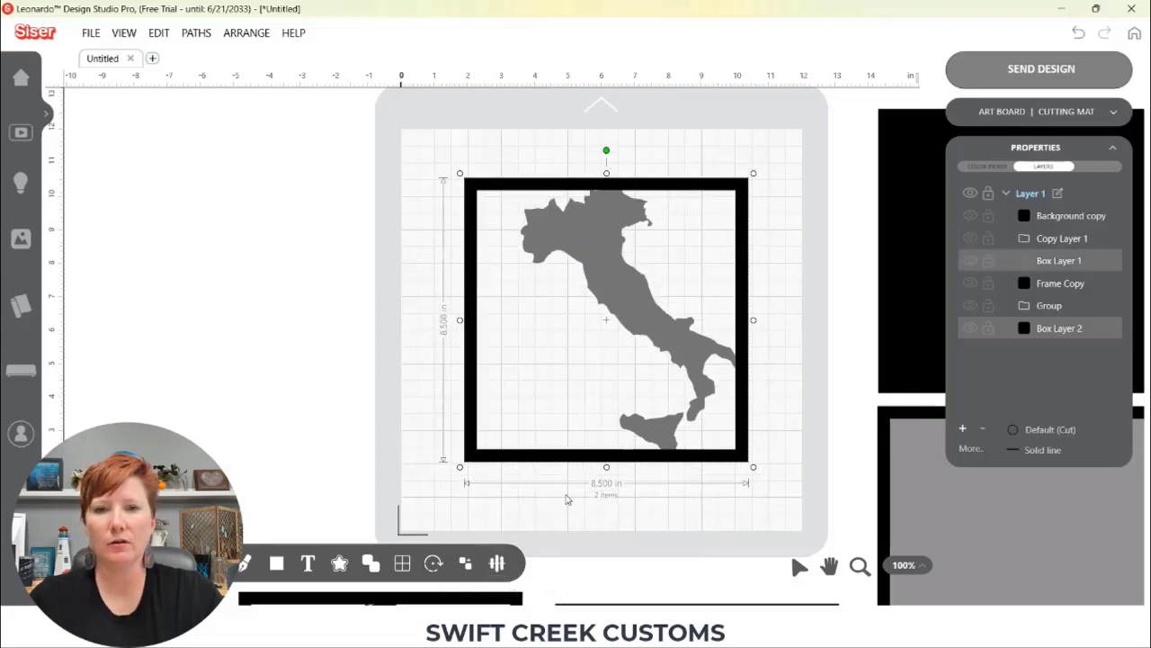
Step: Move Box Layer 1 and Box Layer 2 together up and to the left on the mat
left_click_drag(572, 457, 554, 430)
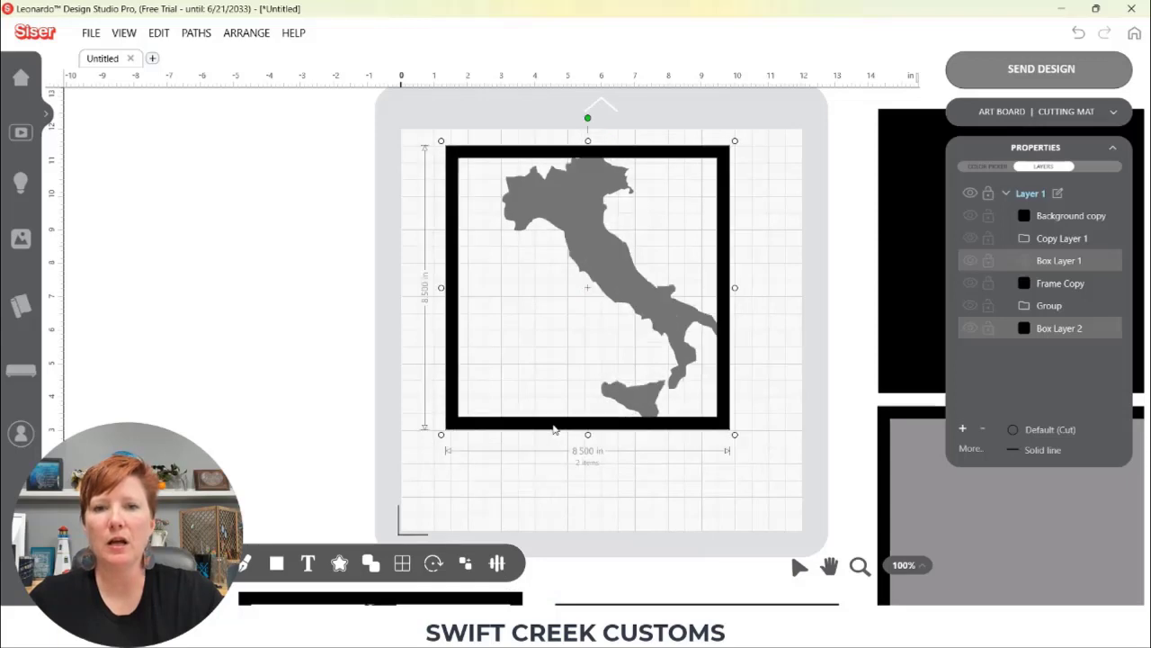
left_click(343, 388)
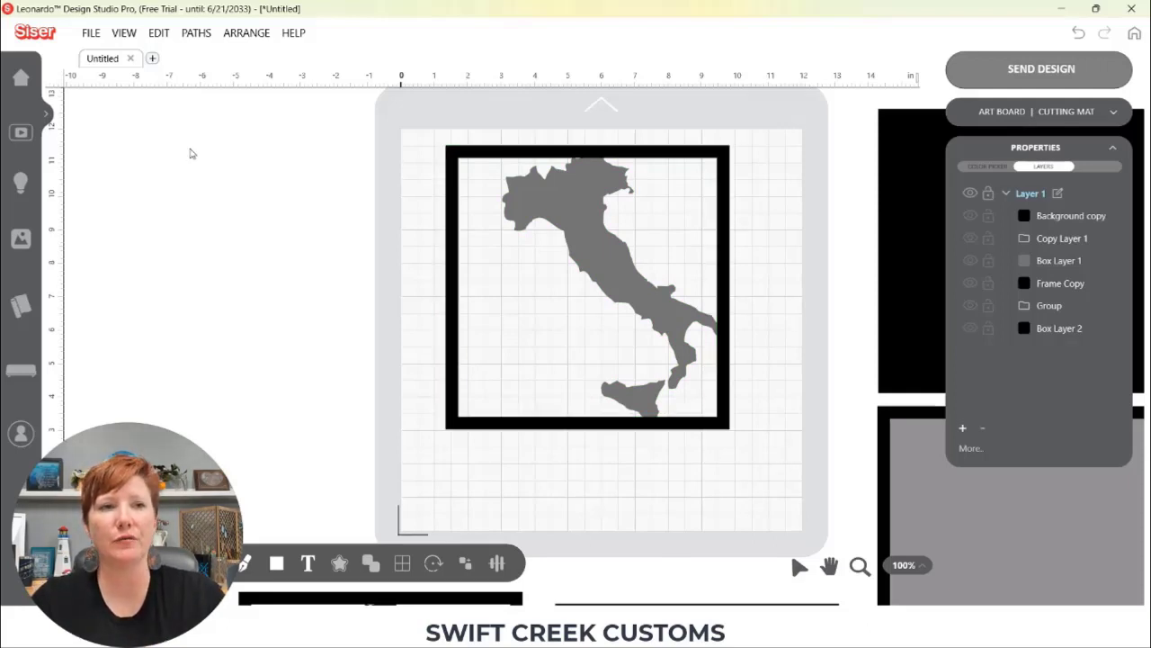
Step: Import the Juliet and Romeo logo SVG from the Shadow Box folder as Cut only with one colour layer, and place it left of the mat
left_click(92, 34)
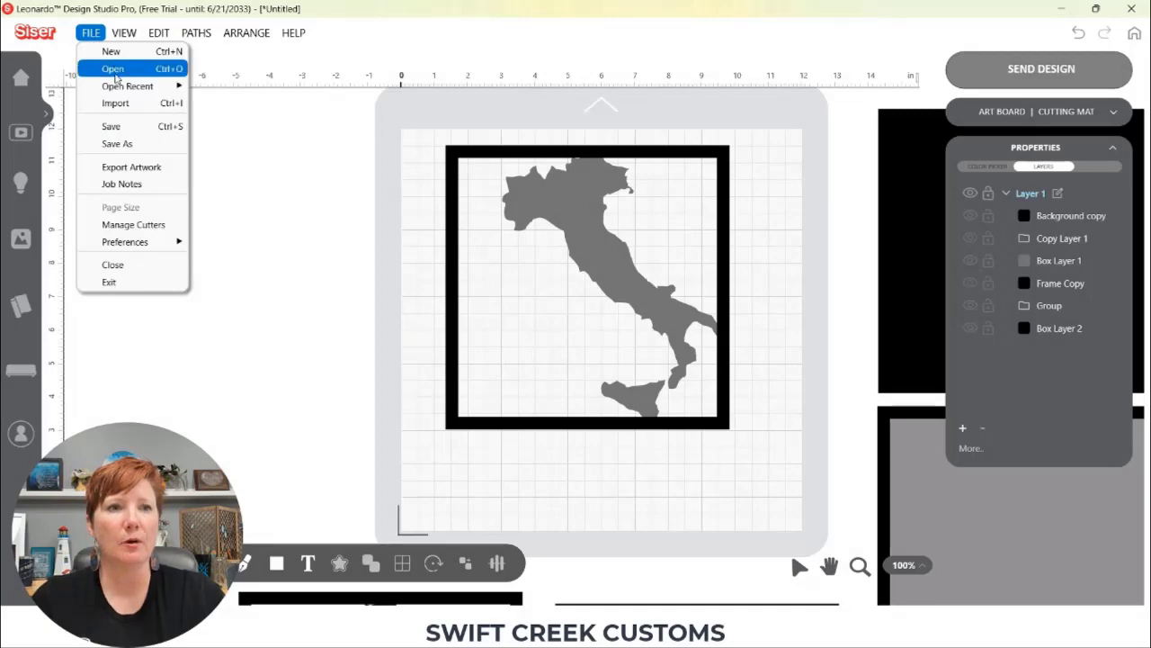
left_click(114, 68)
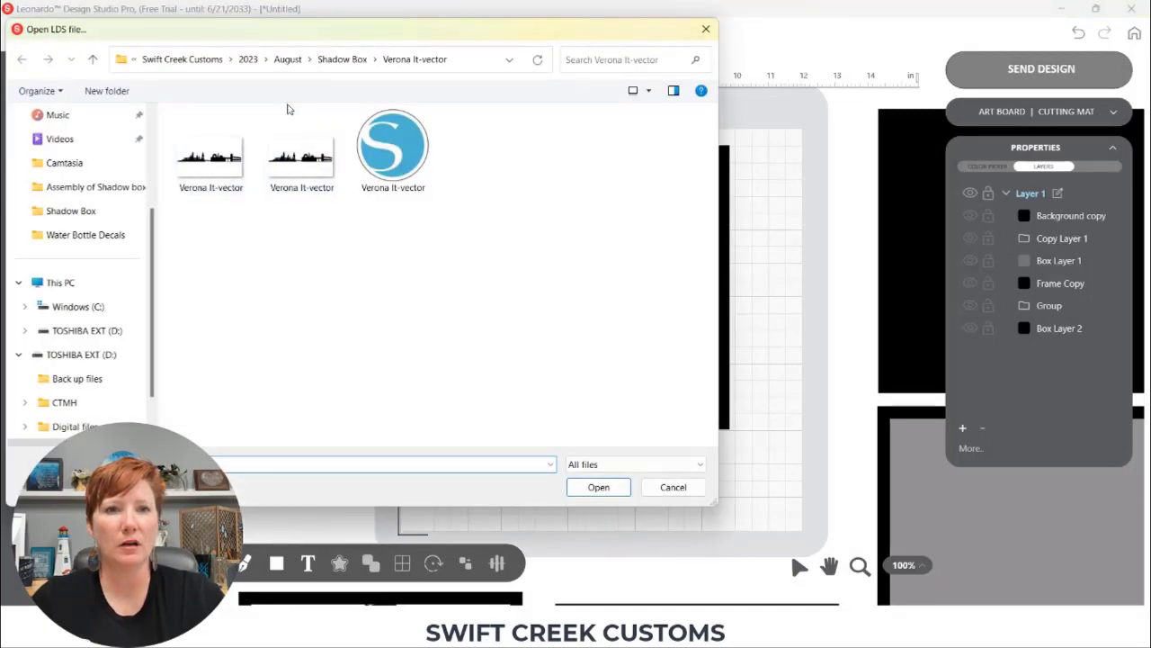
left_click(343, 59)
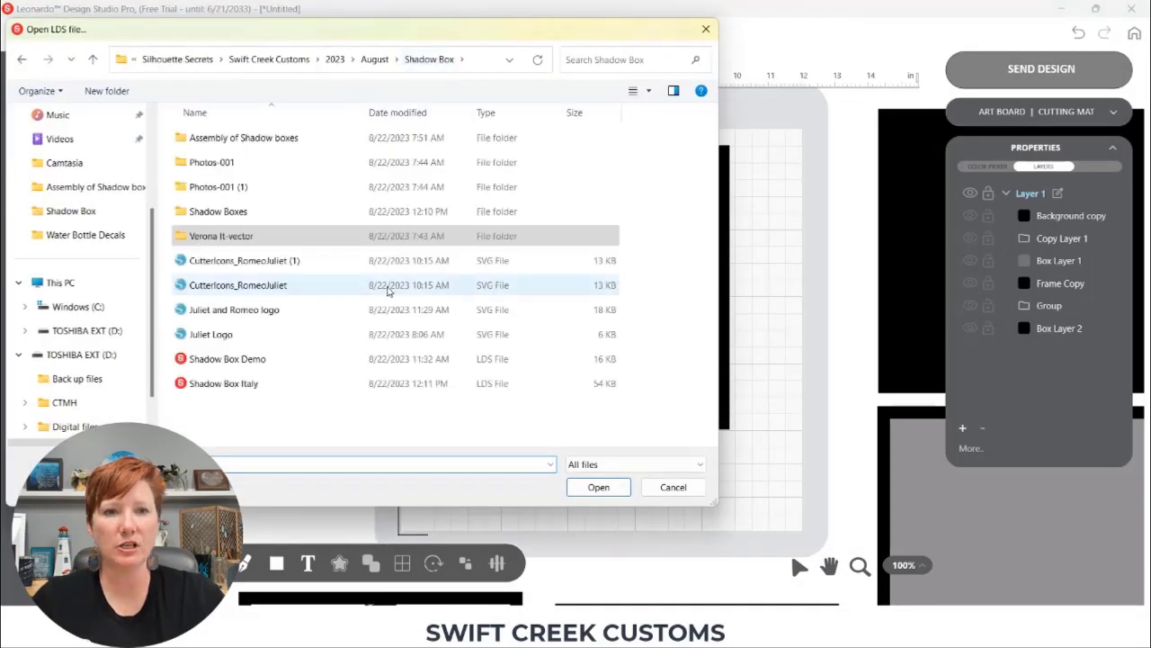
double_click(234, 311)
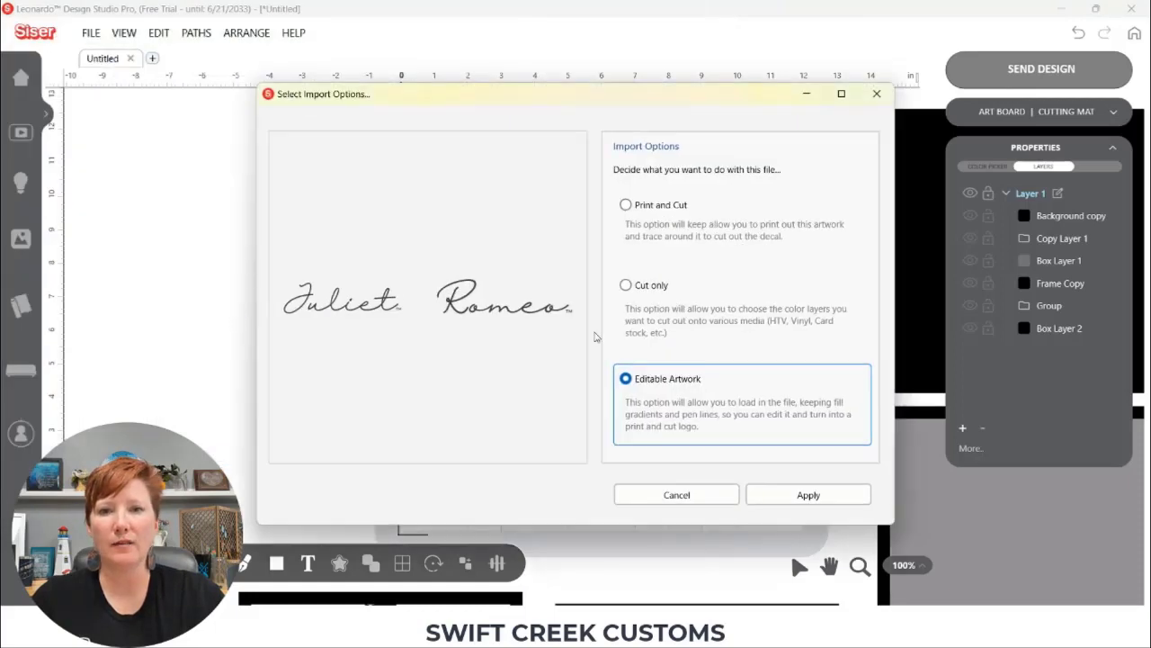
left_click(626, 287)
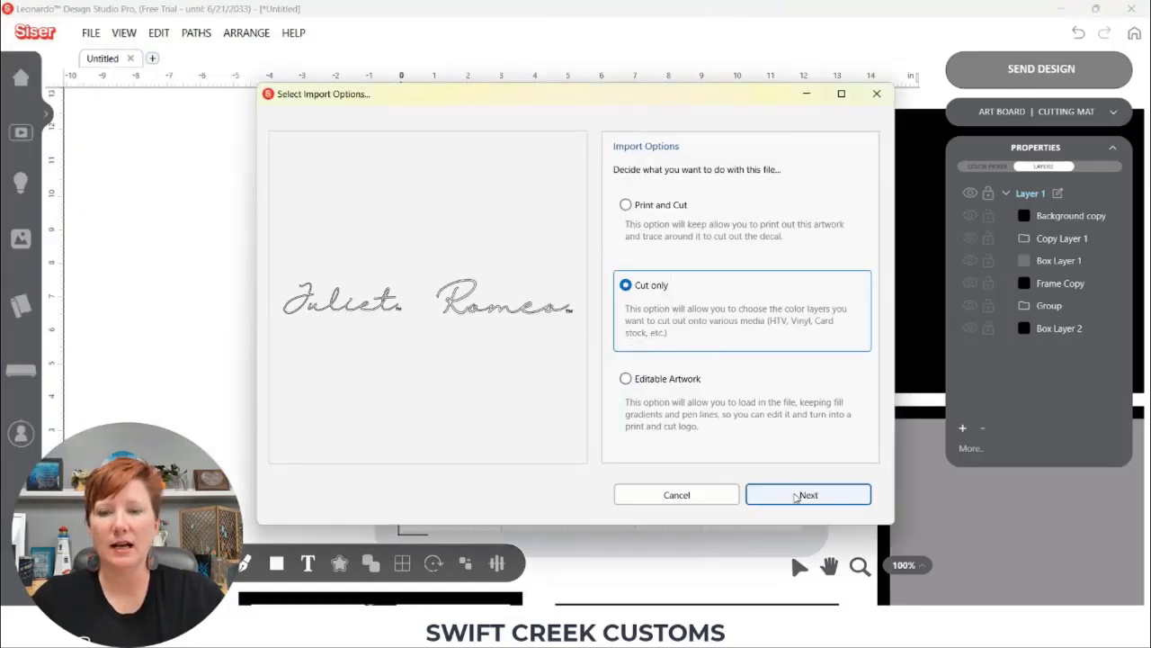
left_click(797, 496)
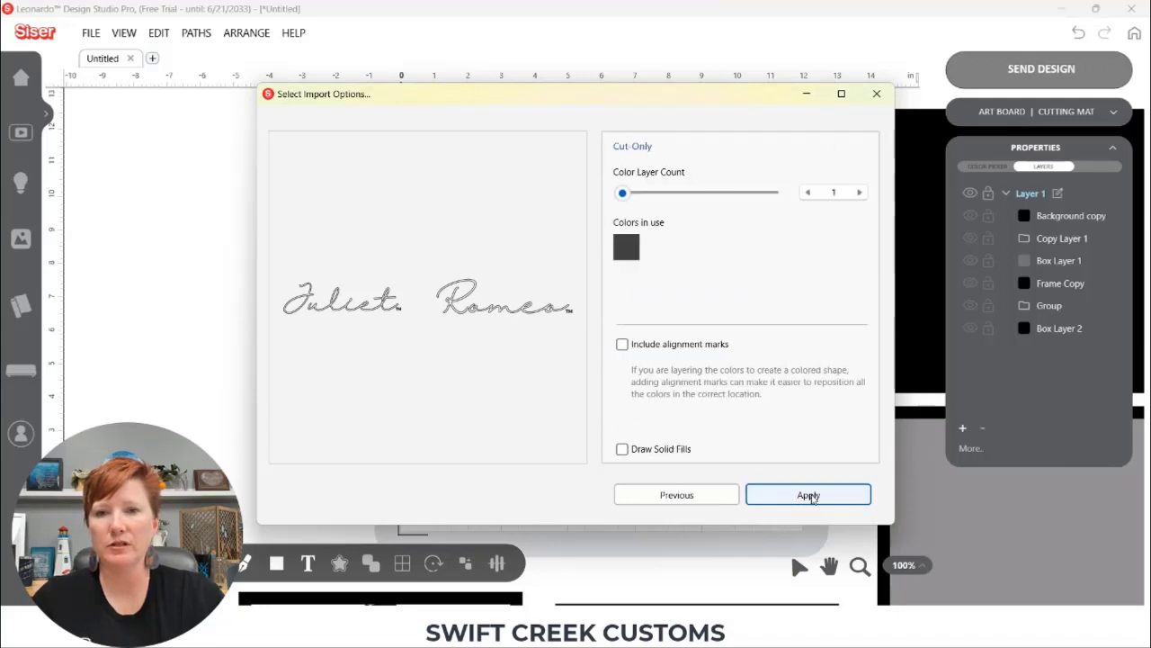
left_click(809, 496)
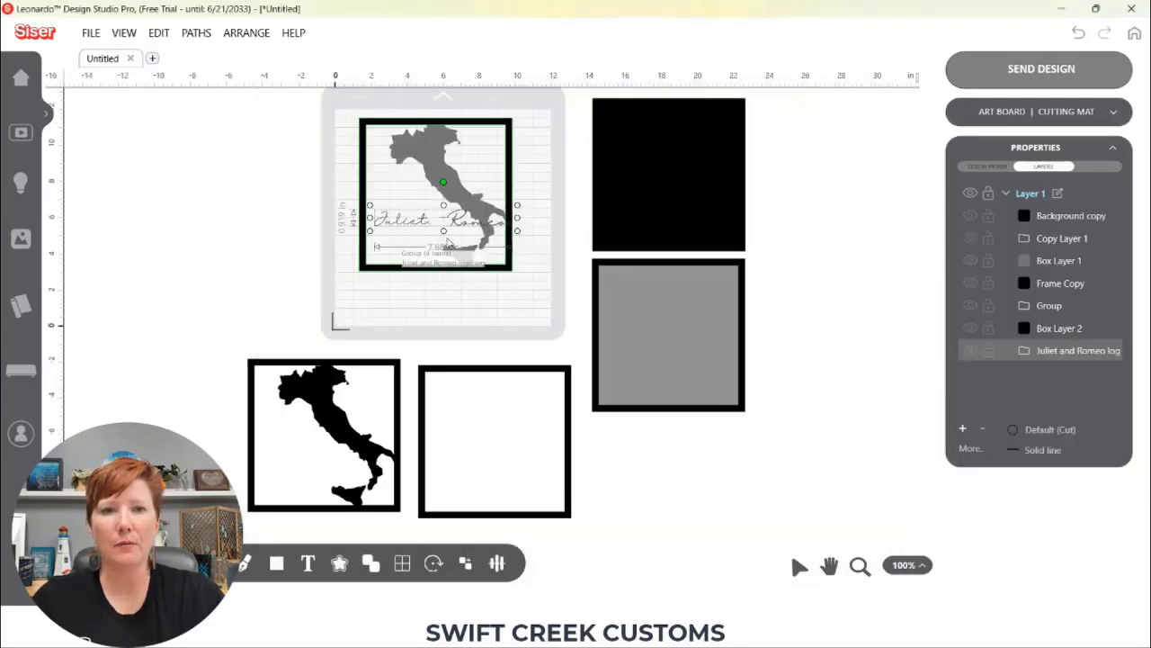
left_click_drag(423, 223, 207, 185)
Step: Change the Juliet and Romeo logo's fill colour to red #F2000C
left_click(860, 565)
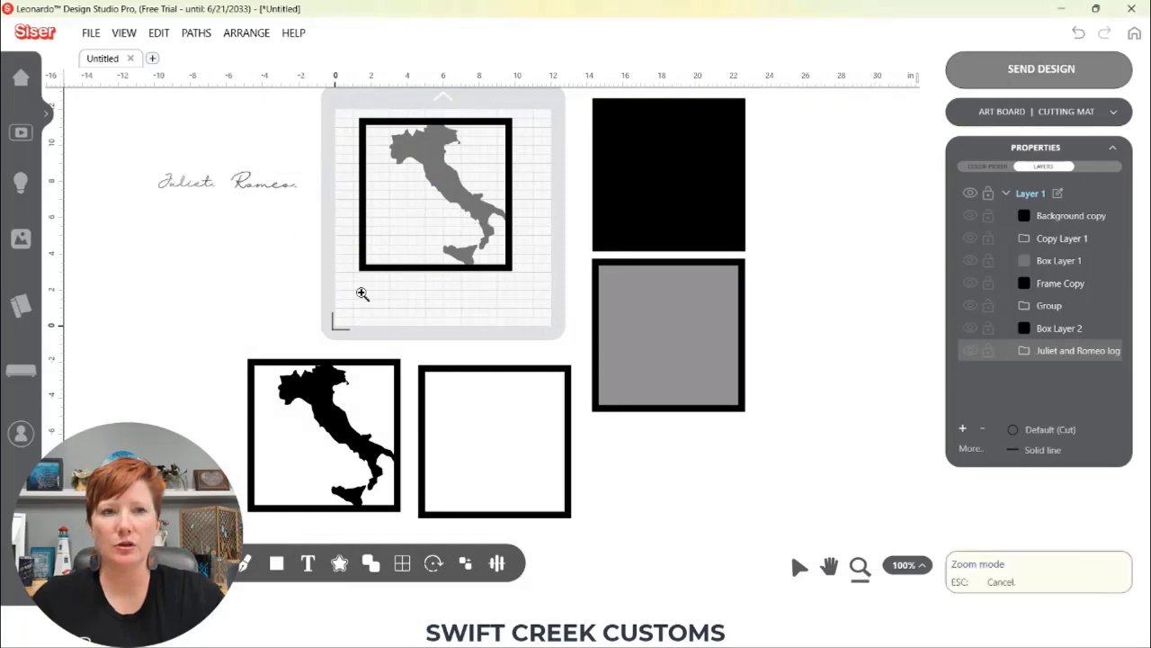
left_click_drag(94, 104, 558, 344)
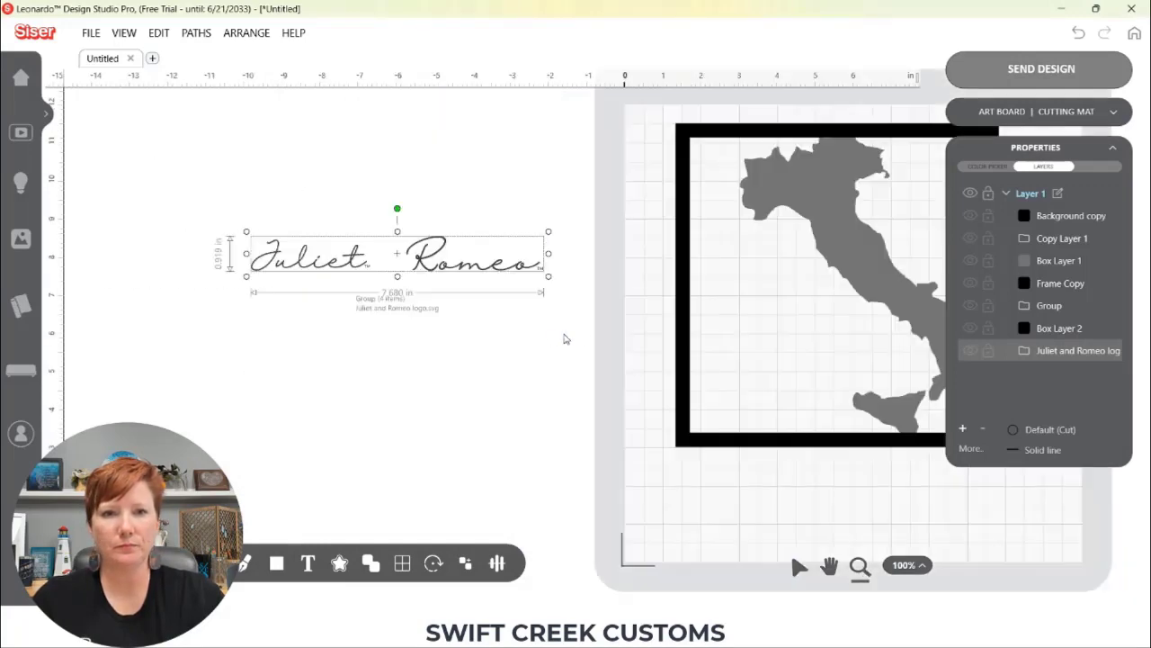
left_click(513, 322)
left_click(444, 272)
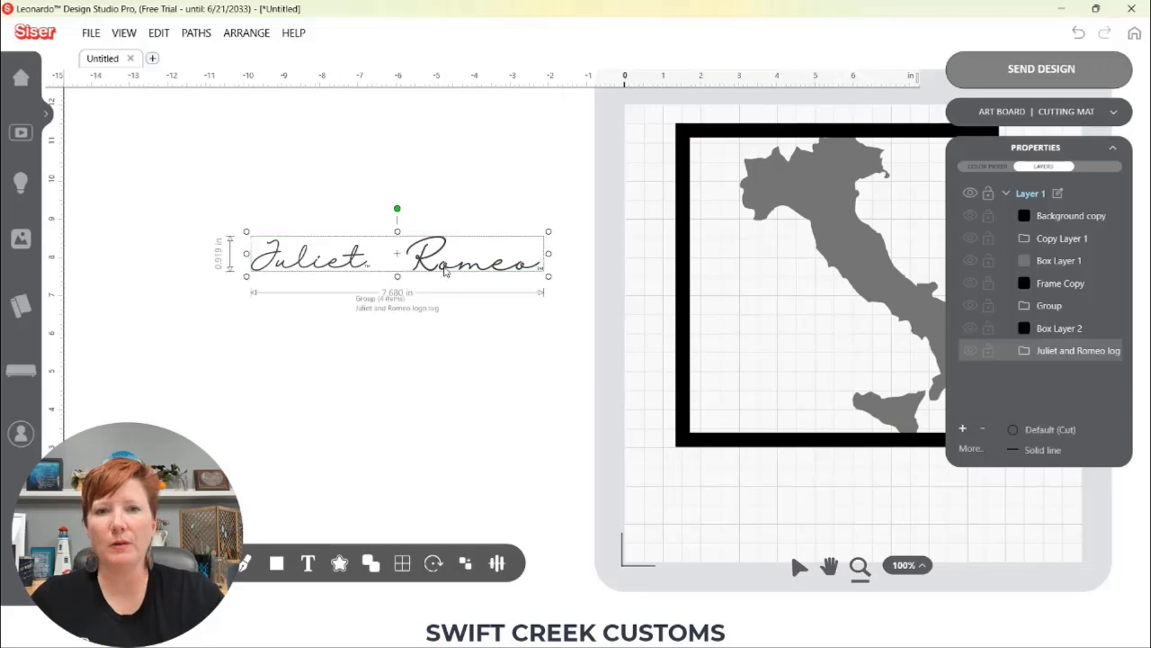
left_click(981, 166)
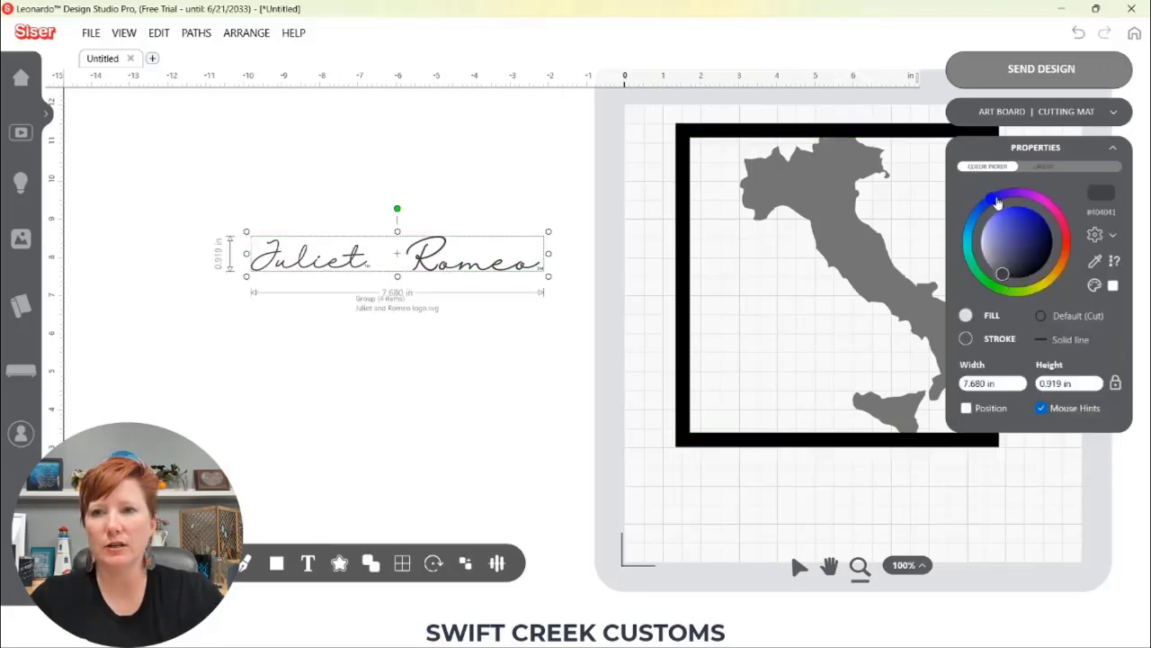
mouse_move(992, 198)
left_mouse_down()
mouse_move(1042, 206)
mouse_move(1075, 242)
left_mouse_up()
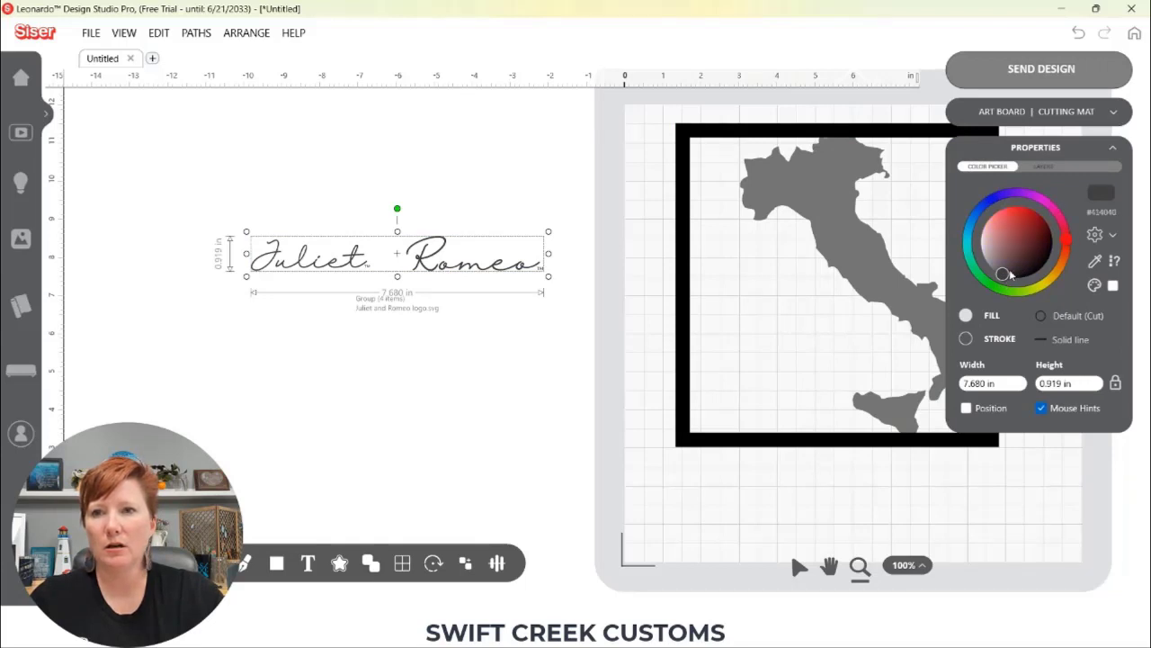
left_click_drag(1002, 274, 1014, 206)
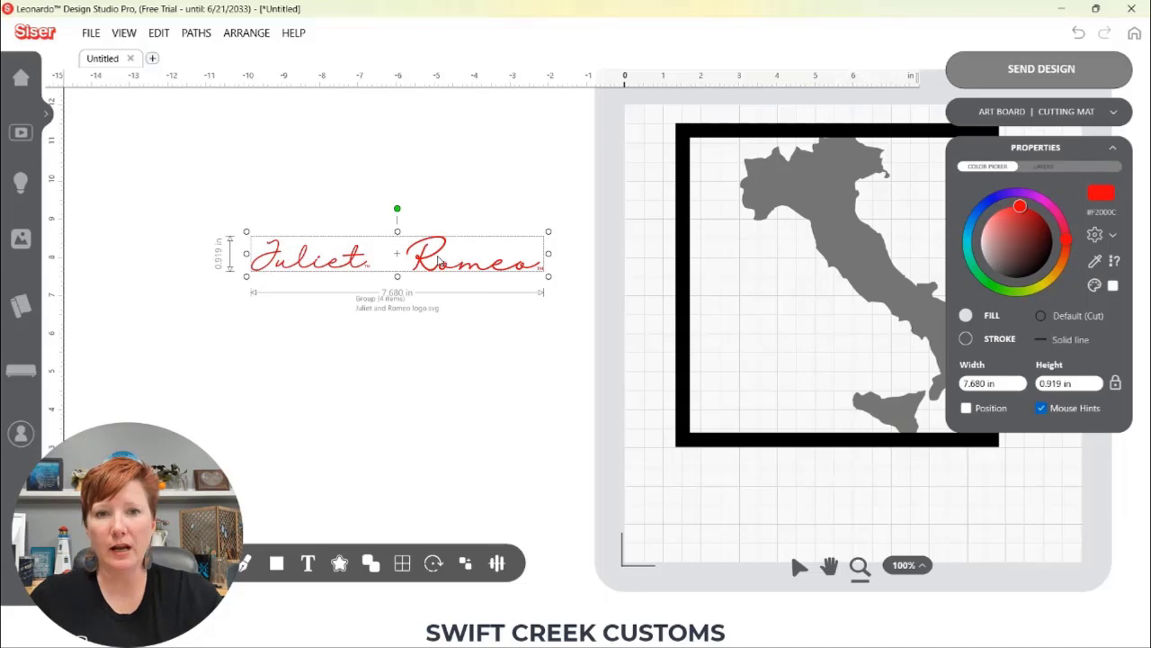
Step: Ungroup the red logo and group only the Romeo lettering with its trademark symbol
right_click(438, 257)
left_click(466, 303)
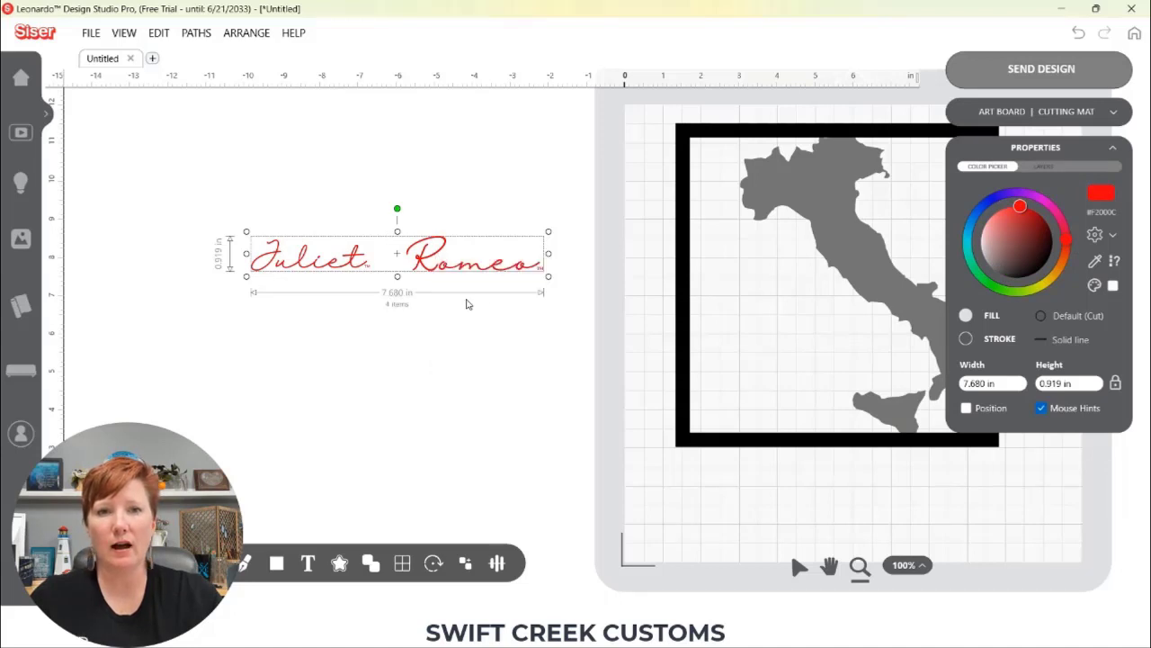
left_click(483, 343)
left_click(540, 275)
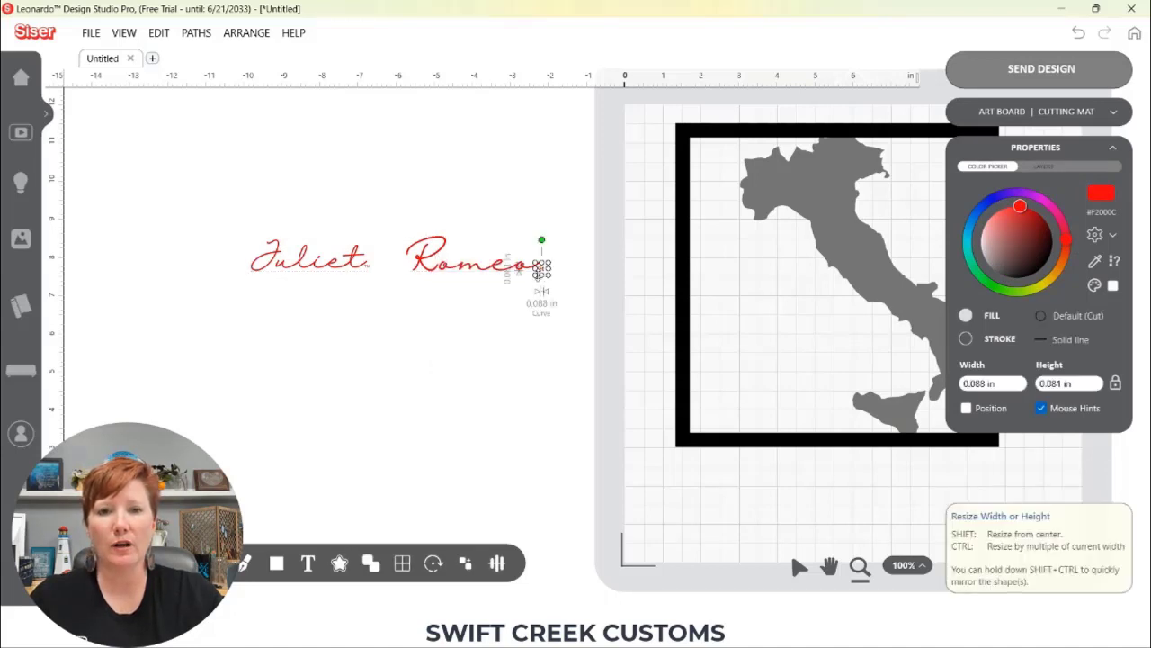
left_click(488, 319)
left_click_drag(406, 201, 561, 296)
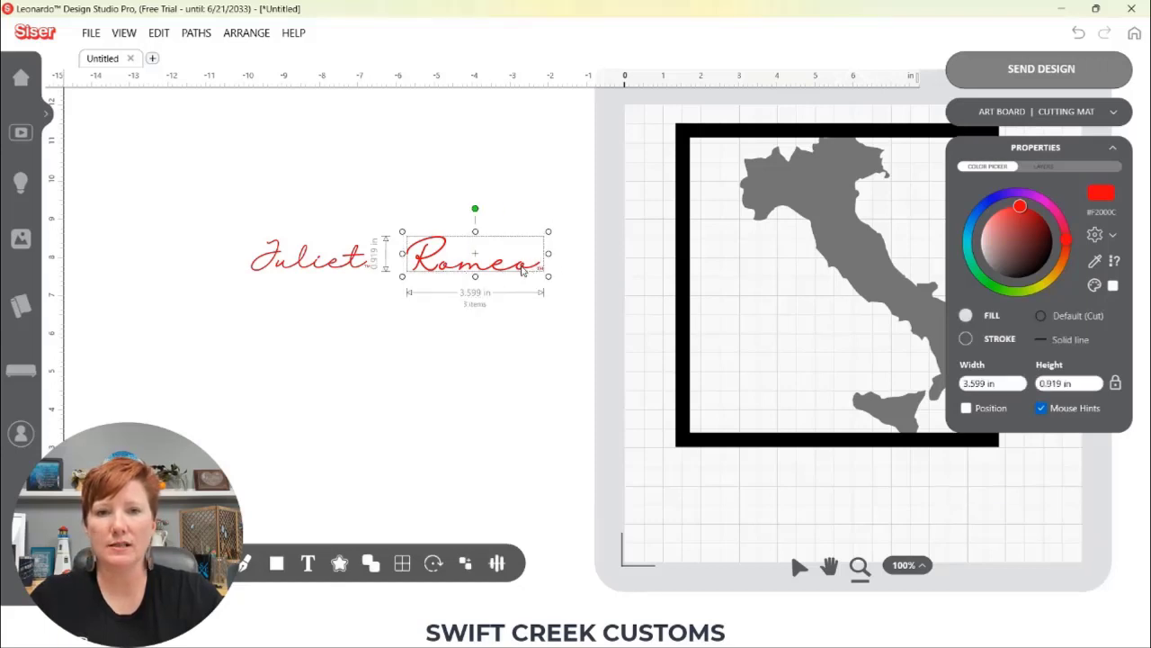
right_click(525, 269)
left_click(552, 292)
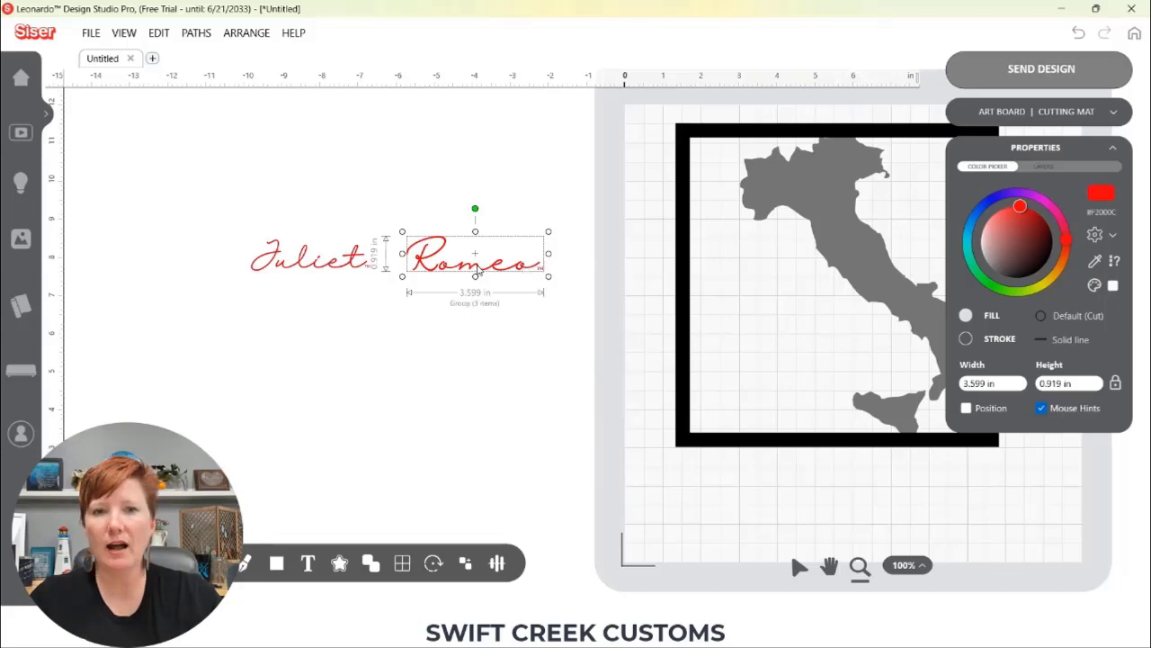
Step: Place Romeo inside the frame against its left side, beside the Italy map, with Juliet close underneath
left_click_drag(476, 270, 752, 293)
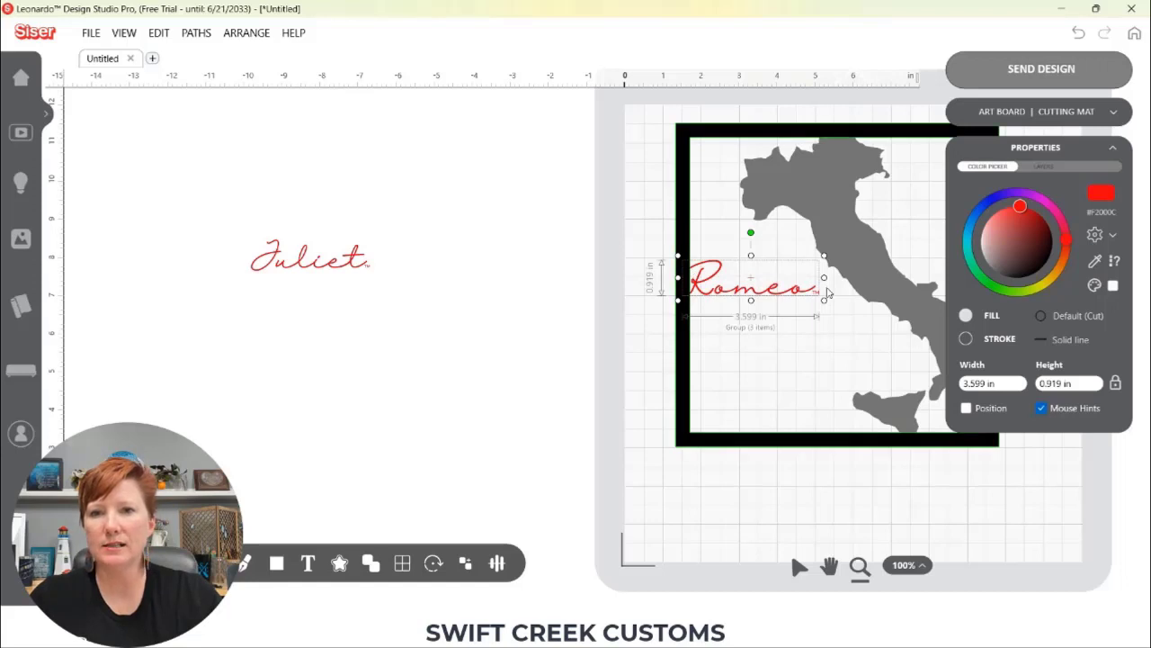
left_click_drag(358, 261, 594, 344)
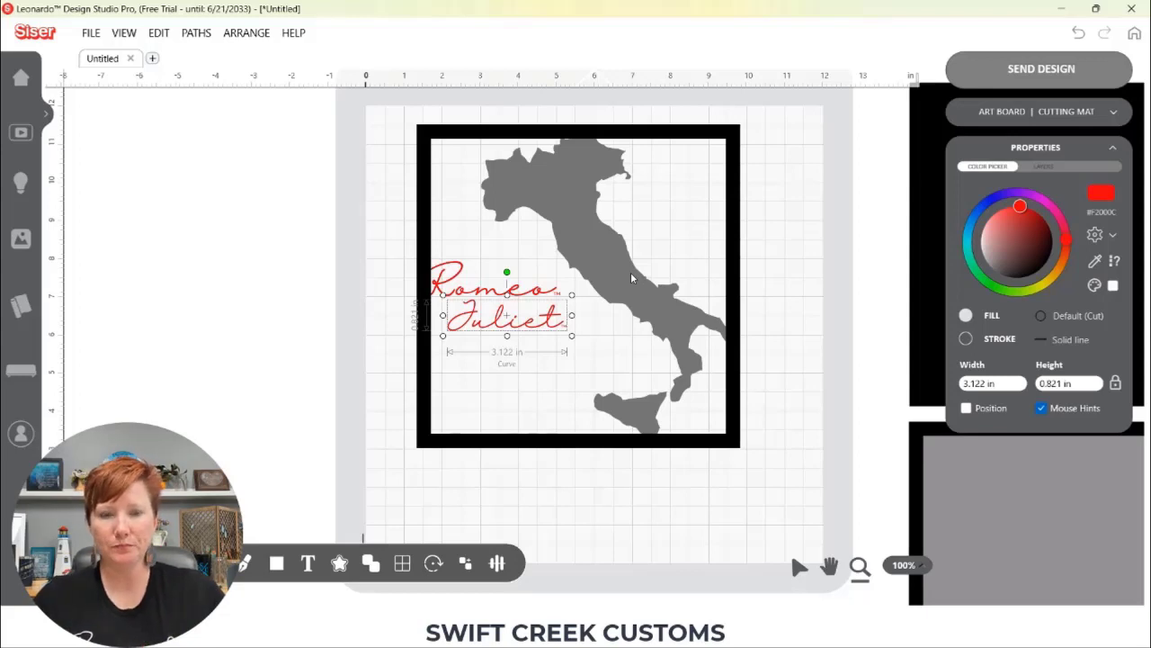
left_click(540, 294)
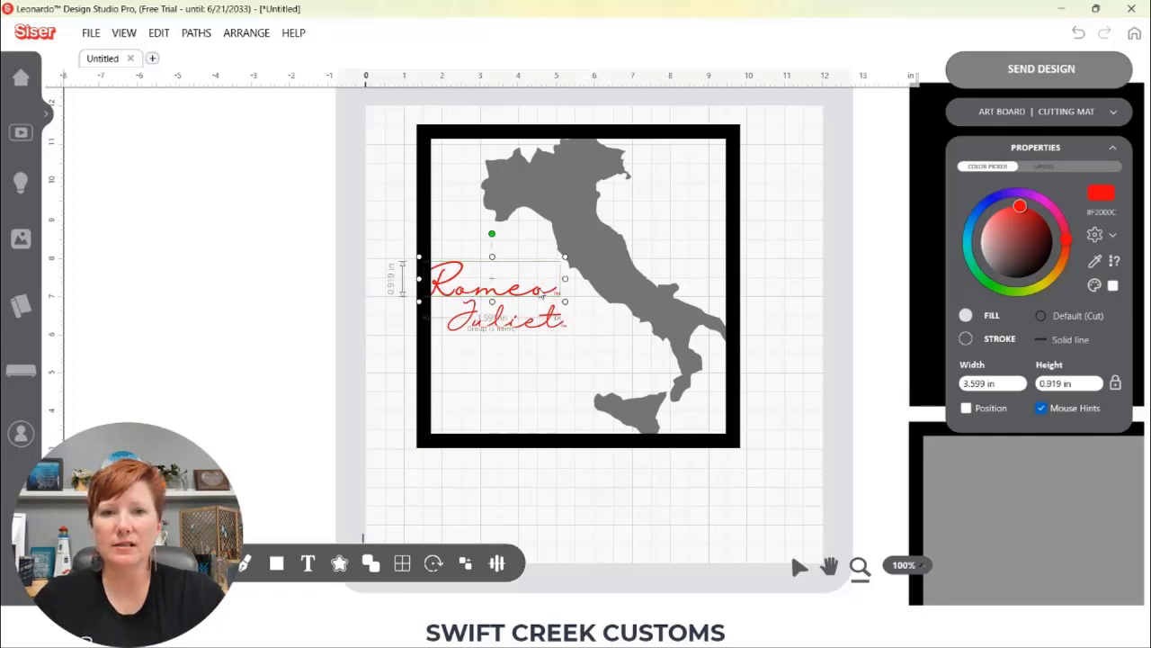
left_click_drag(540, 294, 539, 287)
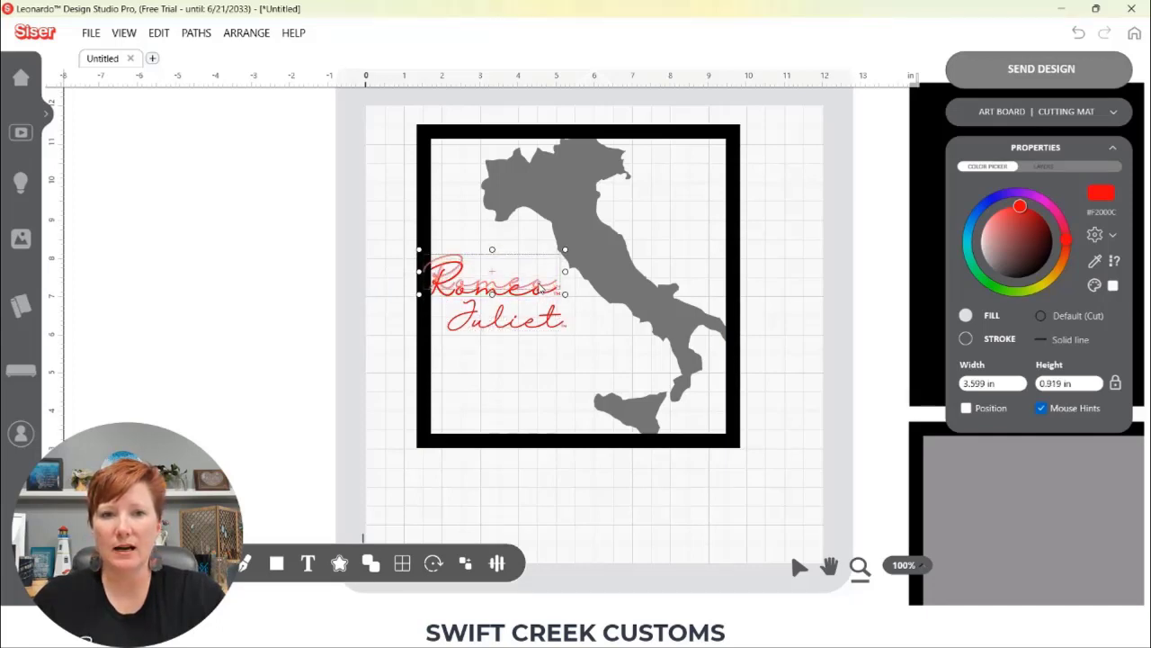
left_click(532, 323)
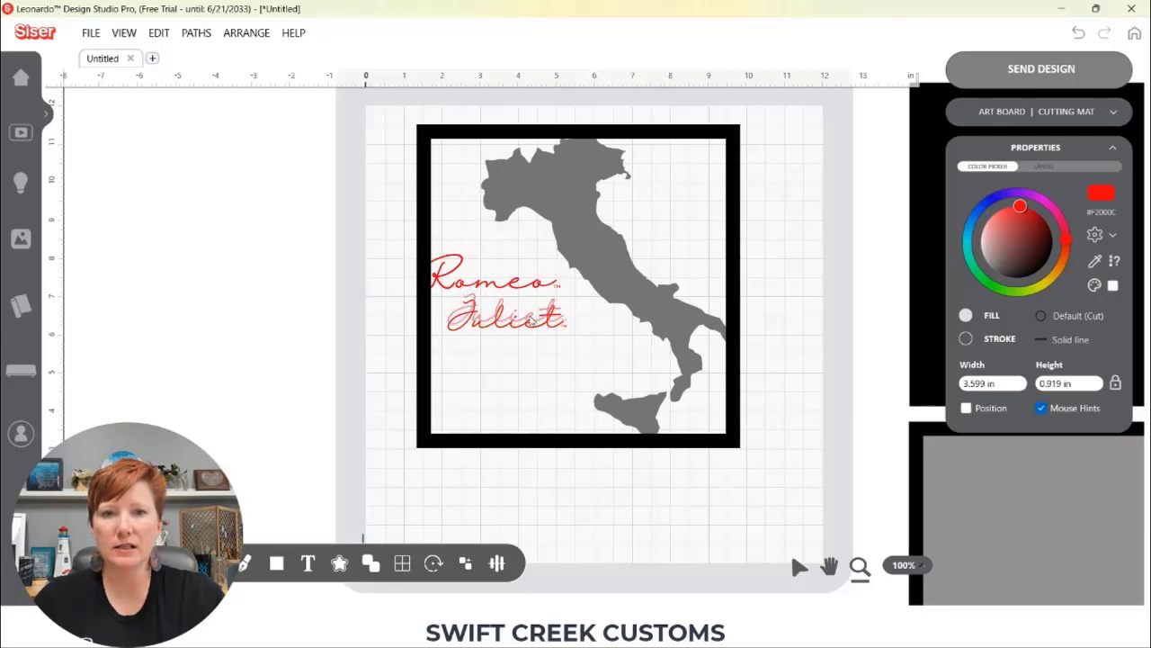
left_click_drag(532, 320, 533, 321)
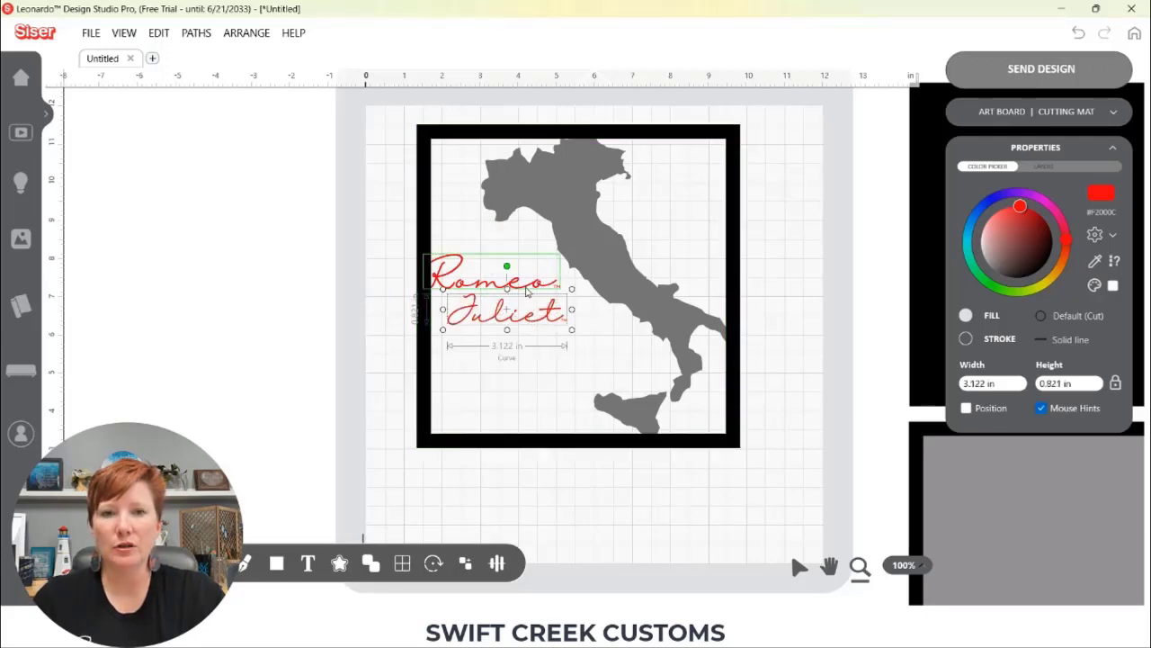
Step: Scale Romeo and Juliet together to about 3.613 by 1.785 in against the frame's left side and group the two words
left_click(478, 287, "shift")
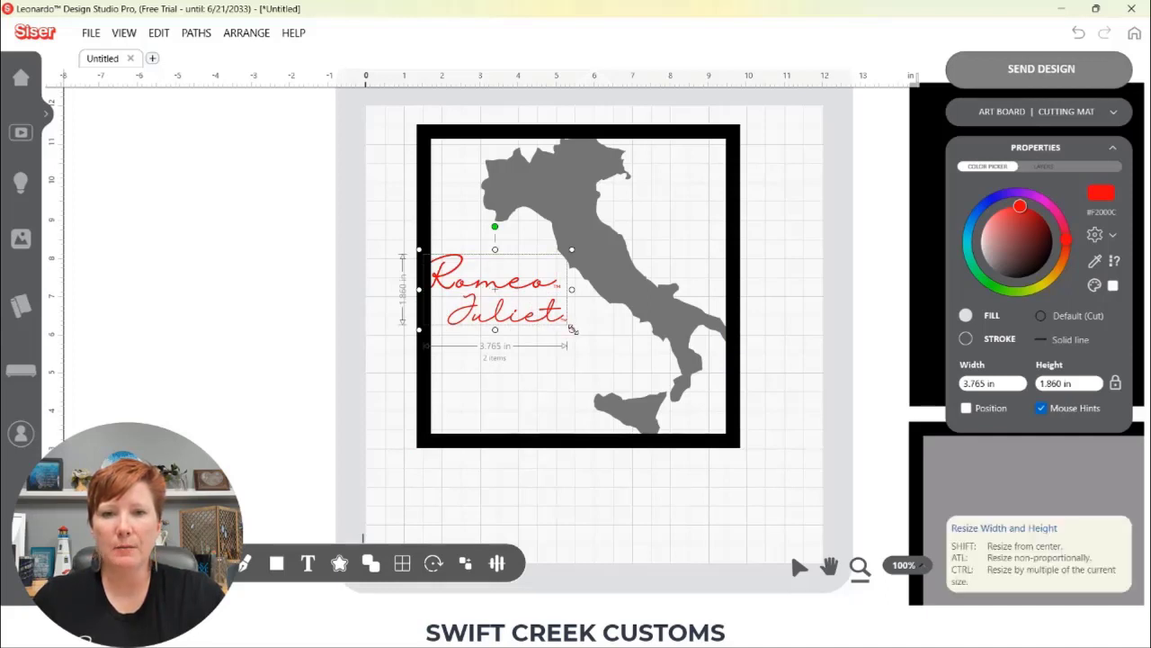
left_click_drag(572, 329, 566, 327)
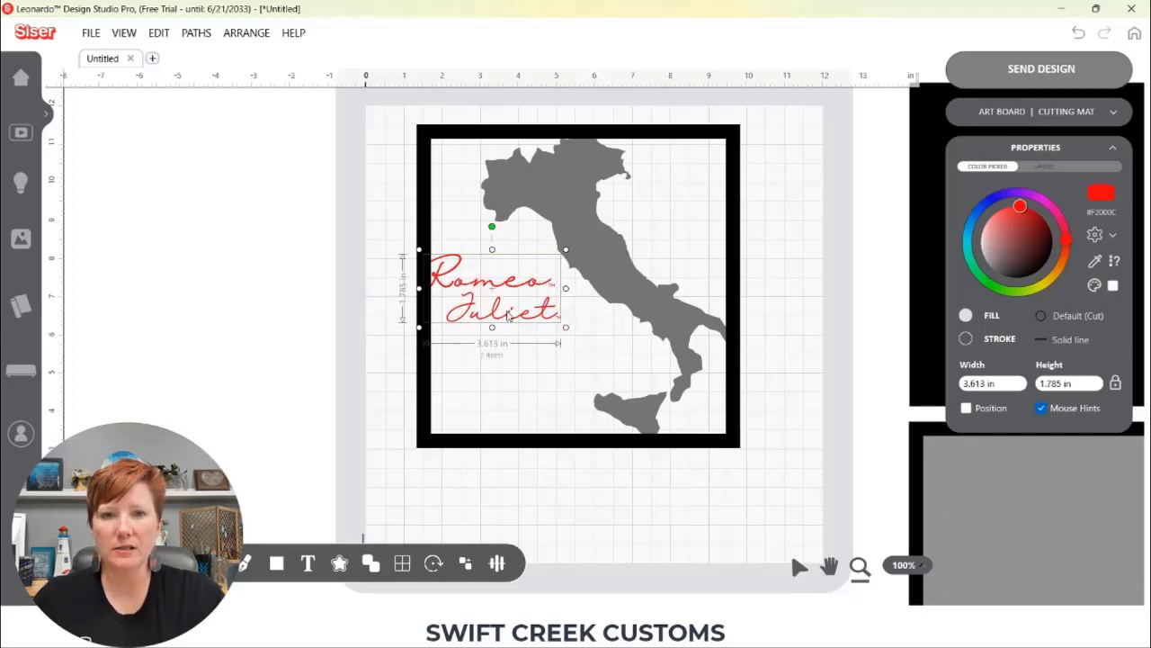
left_click_drag(498, 316, 500, 318)
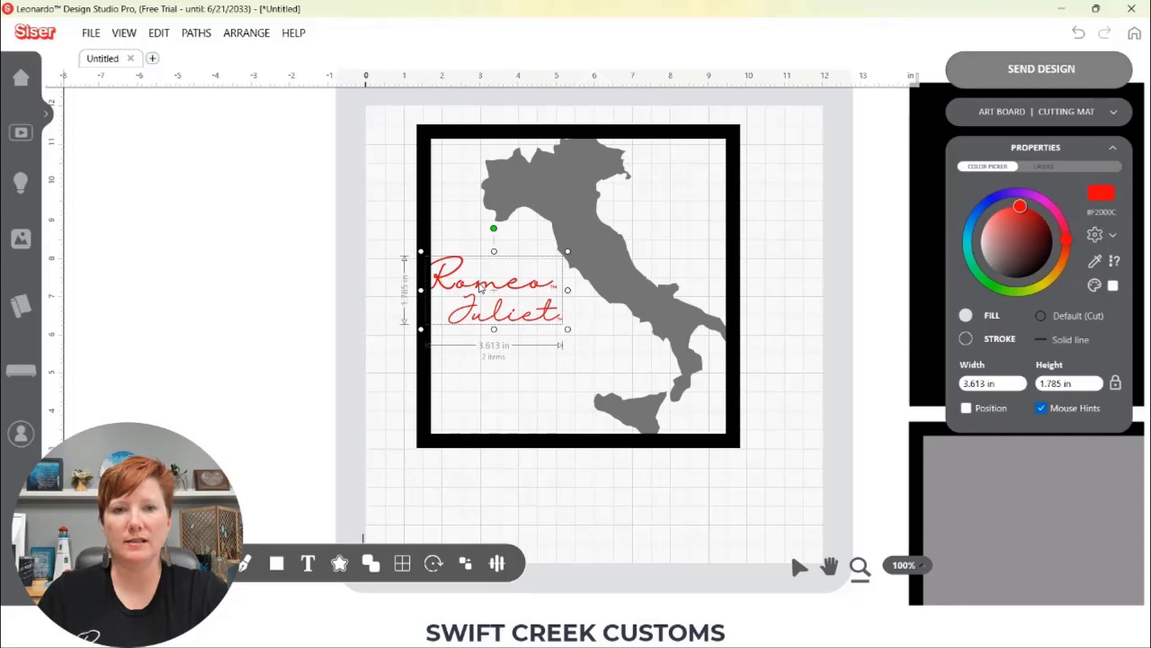
right_click(481, 288)
left_click(510, 312)
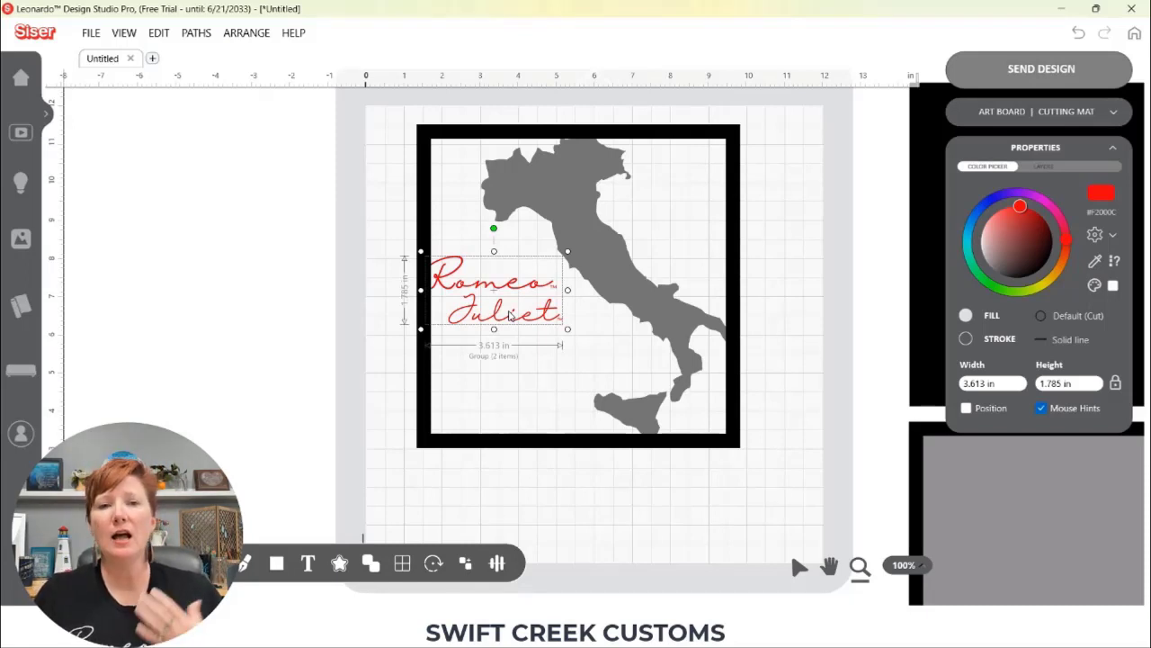
Step: Build an editable cut-only contour around the Romeo Juliet lettering with a 0.130 in offset, round corners and black colour
left_click(340, 564)
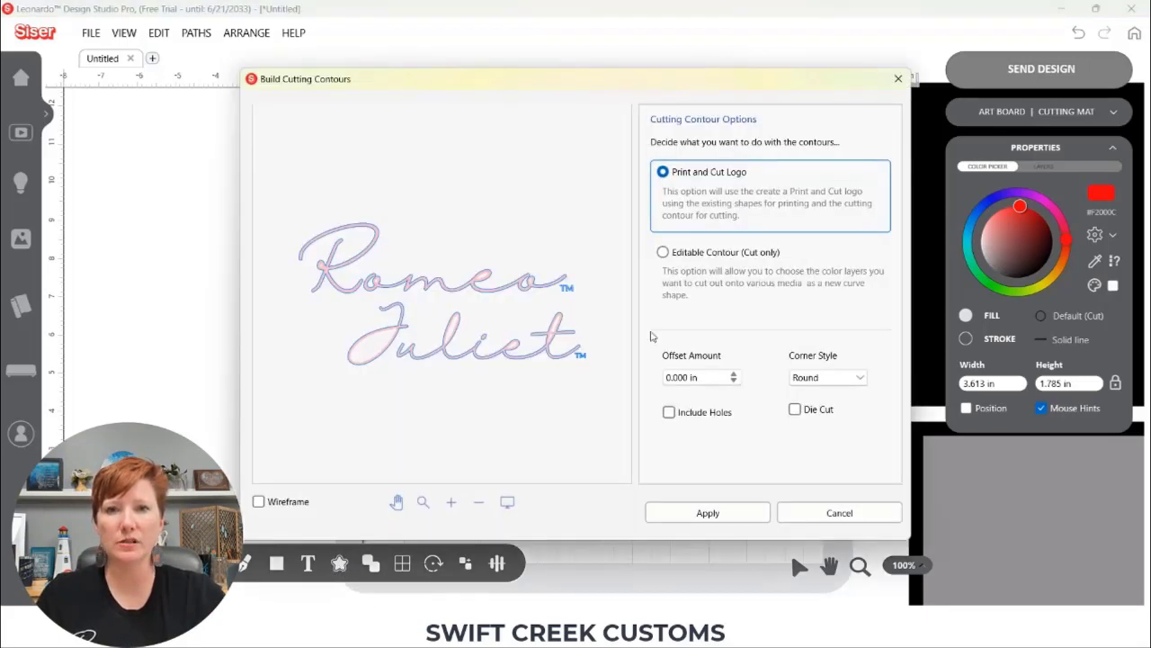
left_click(663, 253)
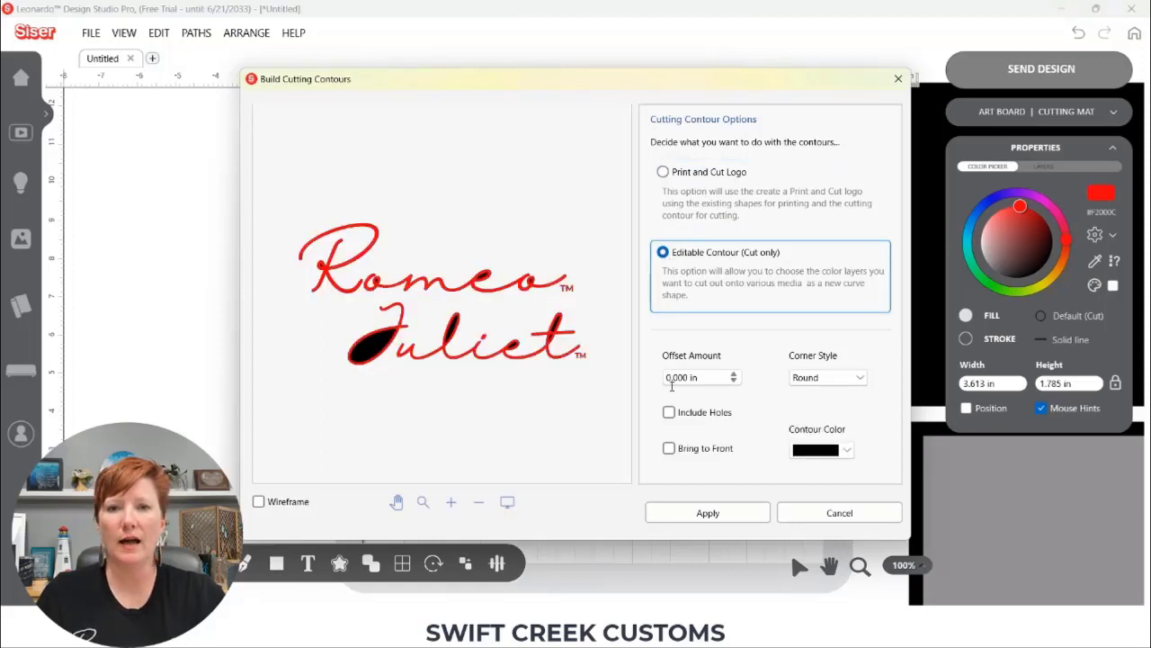
left_click(734, 375)
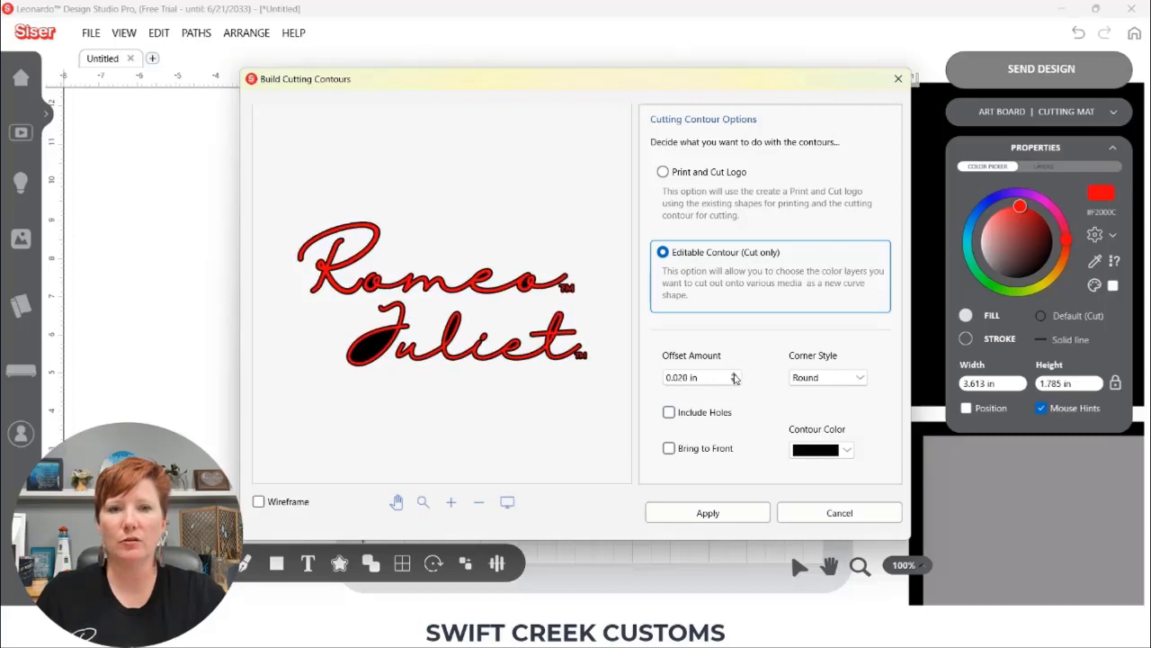
left_click(734, 375)
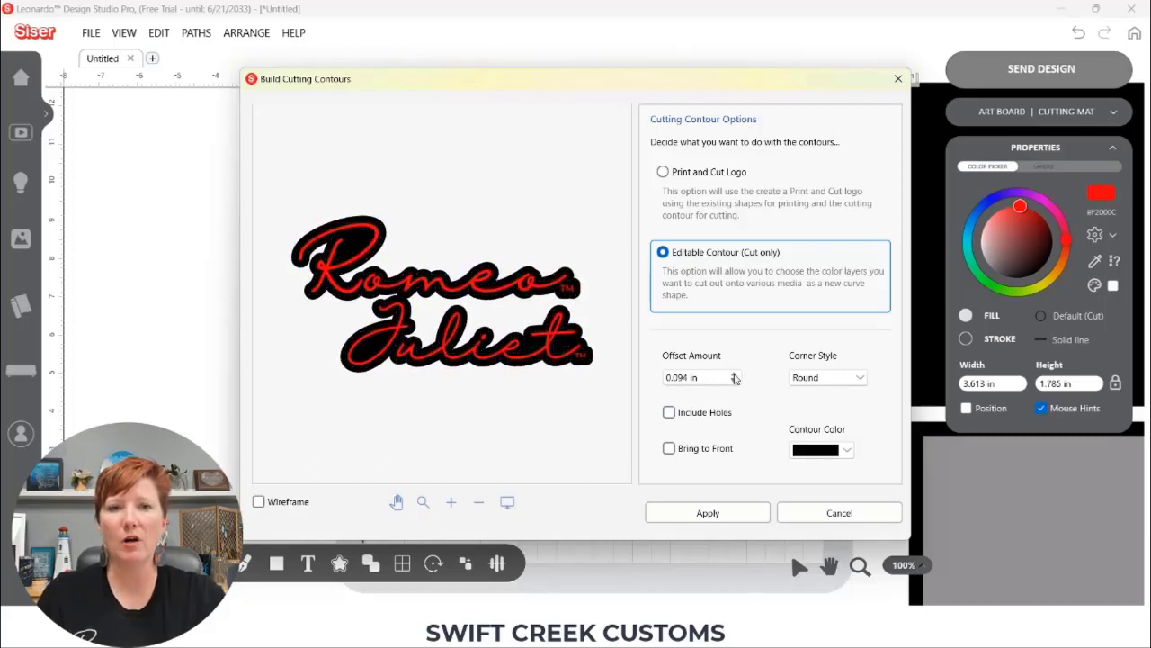
left_click(383, 302)
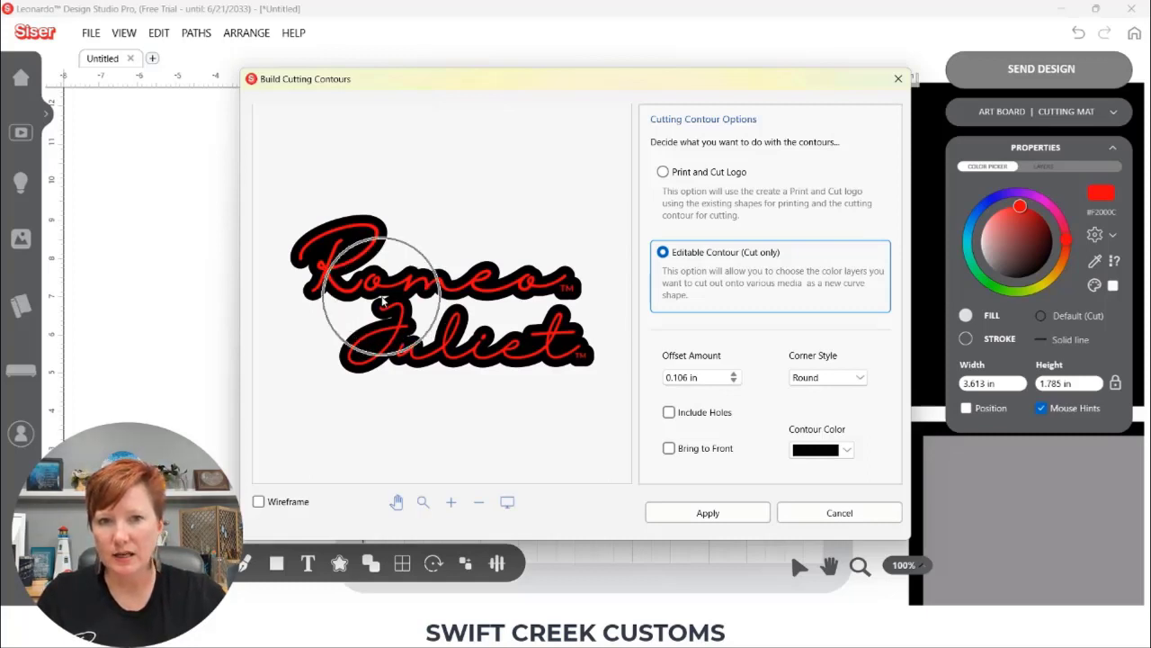
left_click(735, 374)
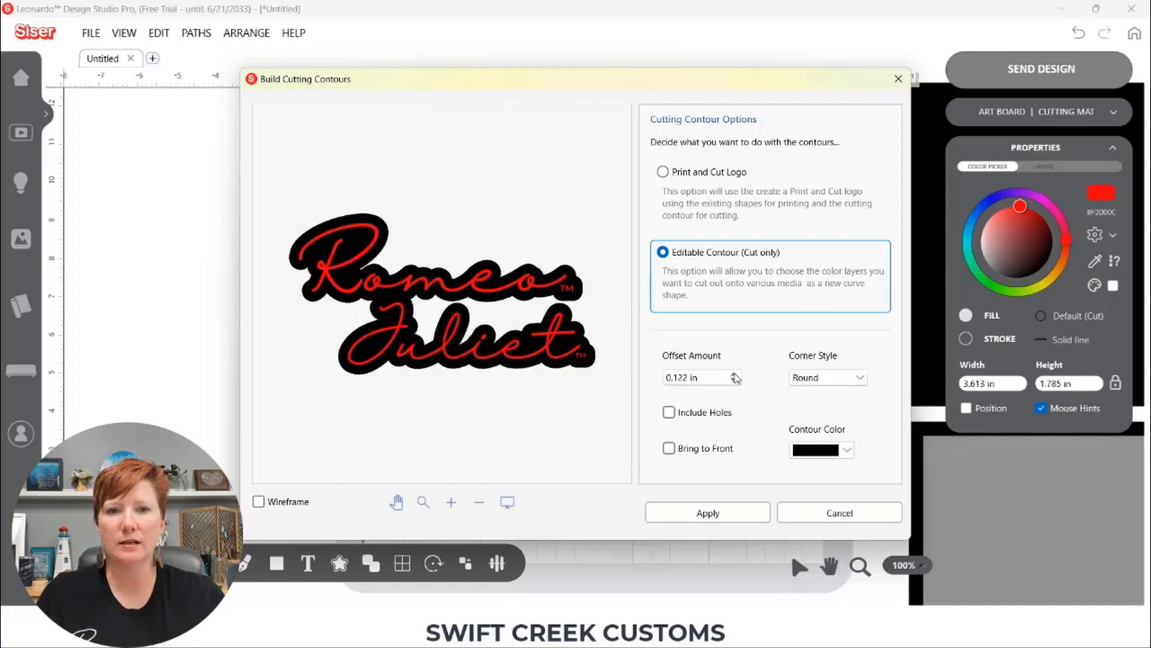
left_click(735, 374)
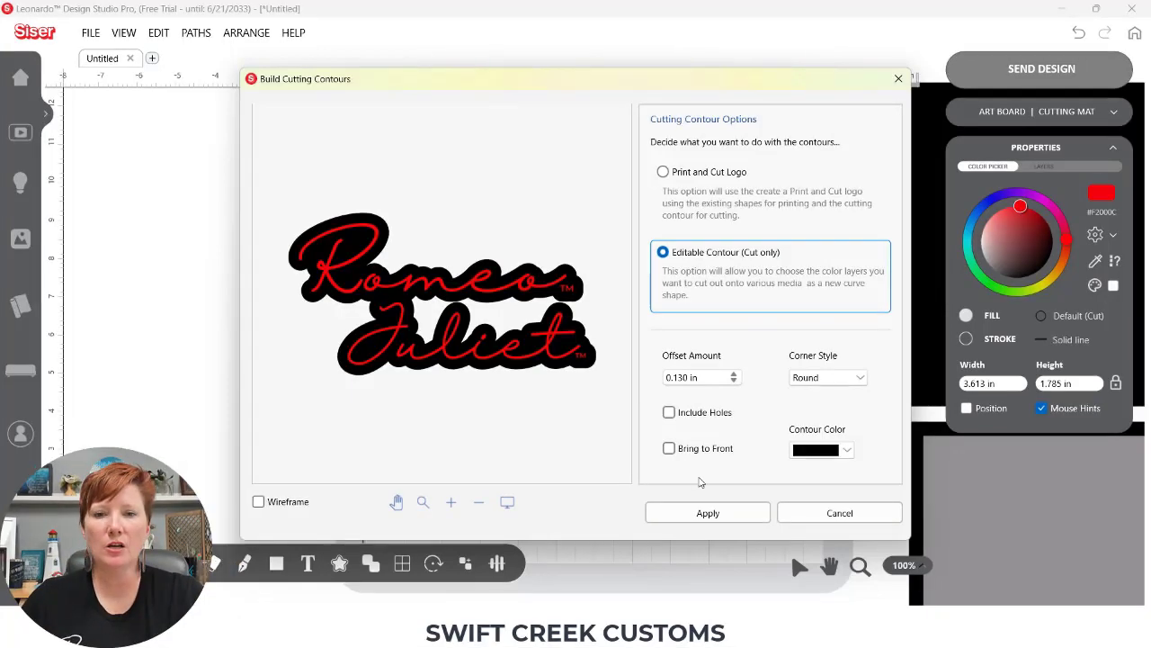
left_click(707, 513)
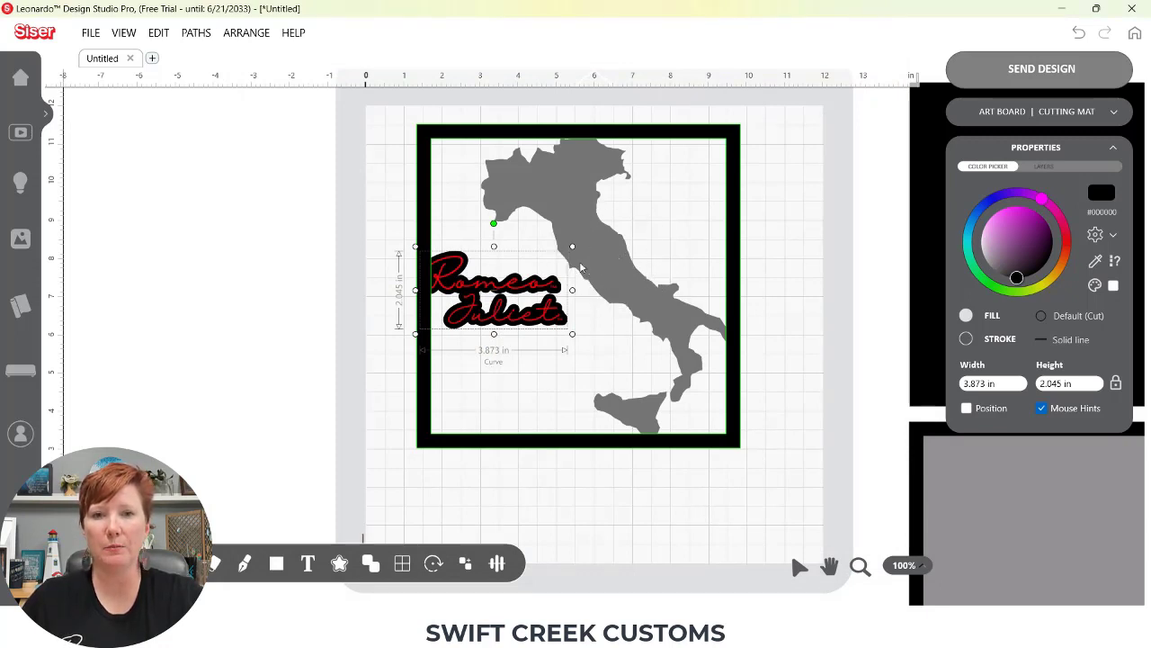
Step: Move the red Romeo Juliet lettering off its black contour into the empty area left of the artboard
left_click(535, 287)
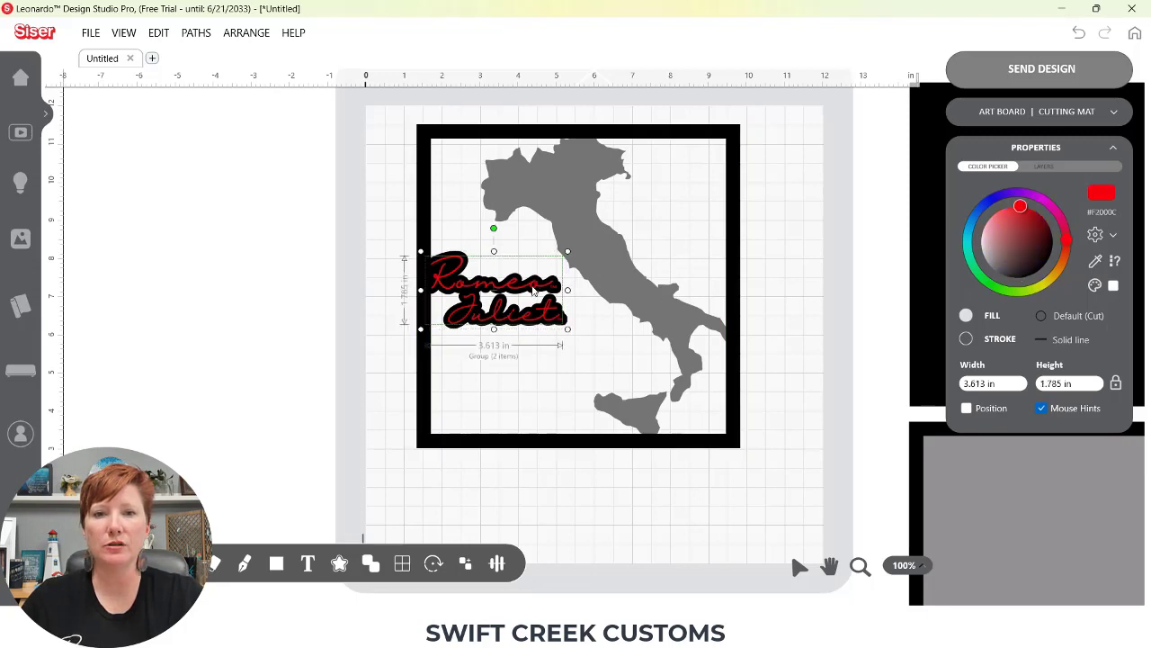
left_click_drag(533, 286, 212, 276)
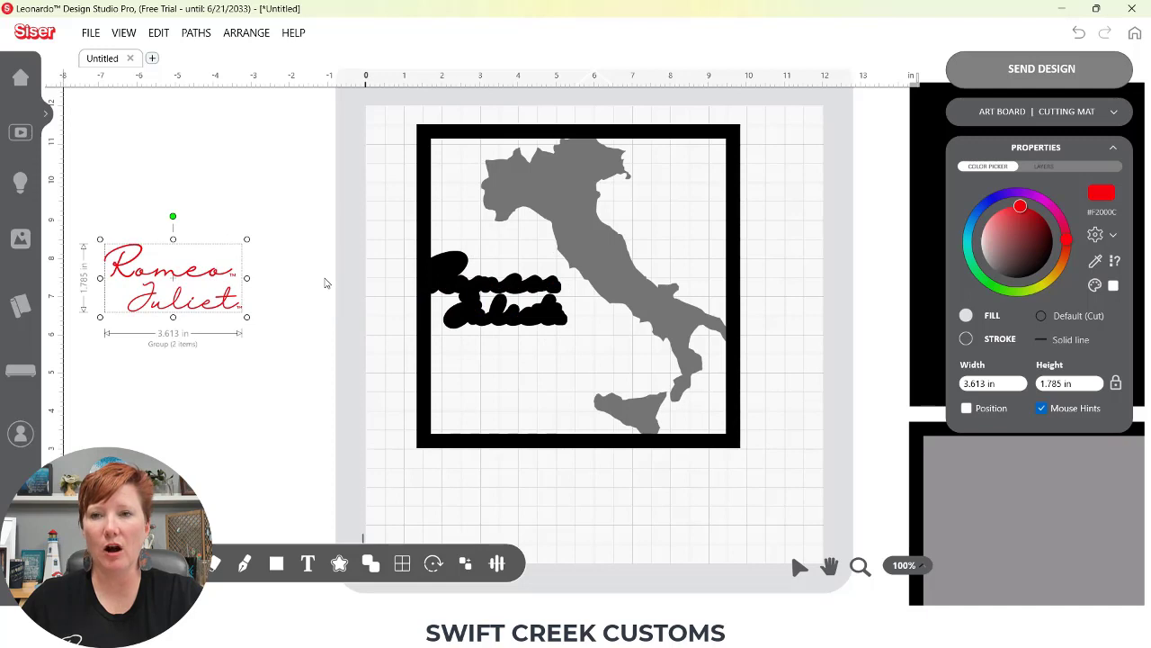
Step: Rename the layer entry of the black Romeo Juliet contour as Offset RJ
left_click(538, 286)
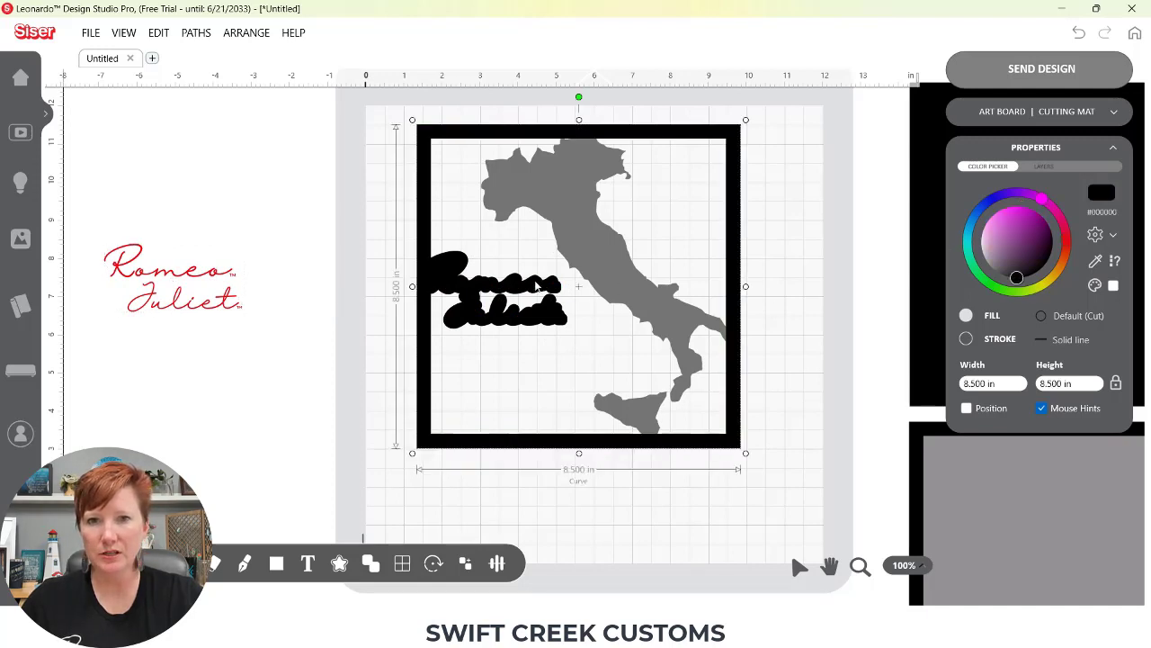
left_click(545, 298)
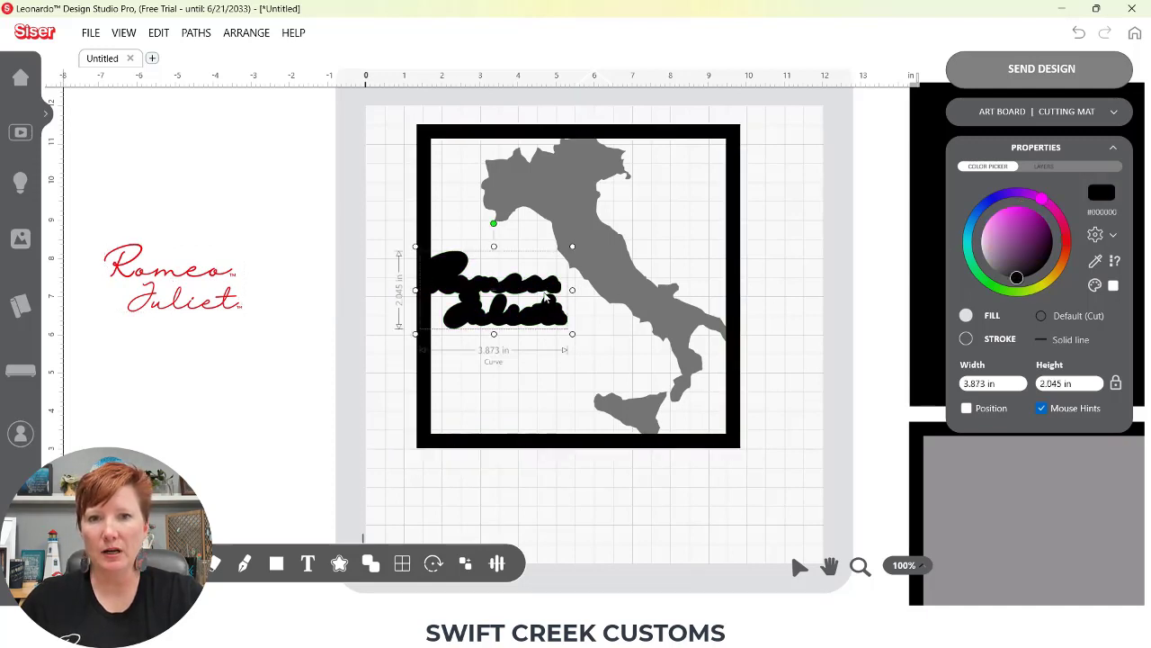
left_click(1048, 168)
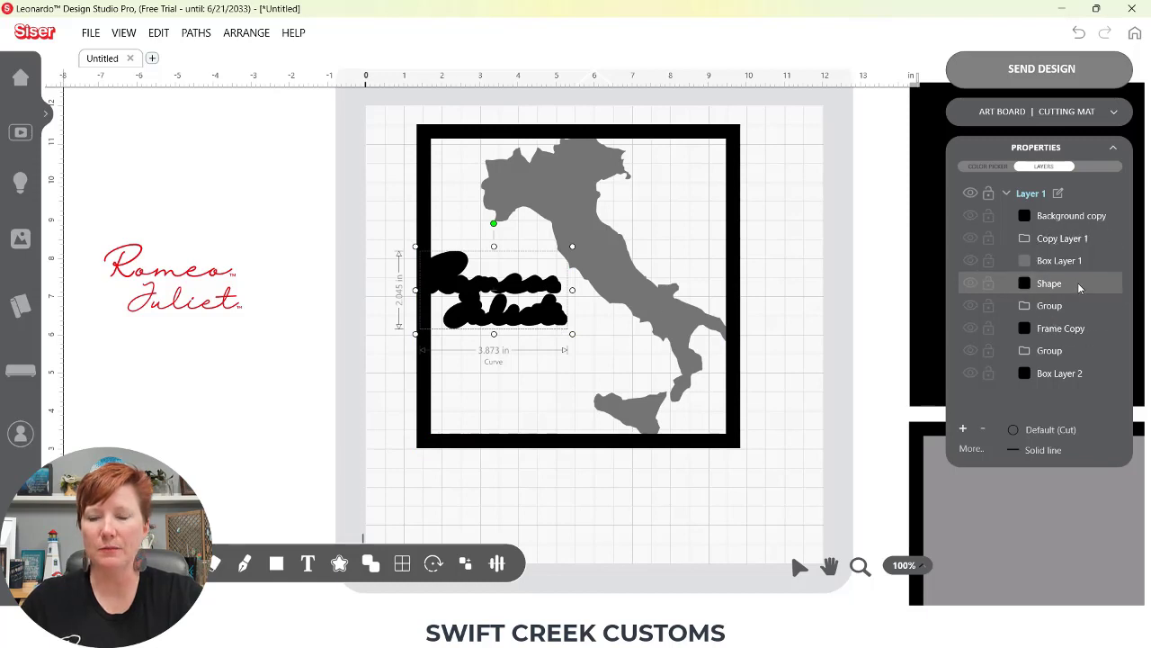
double_click(1048, 284)
type("C")
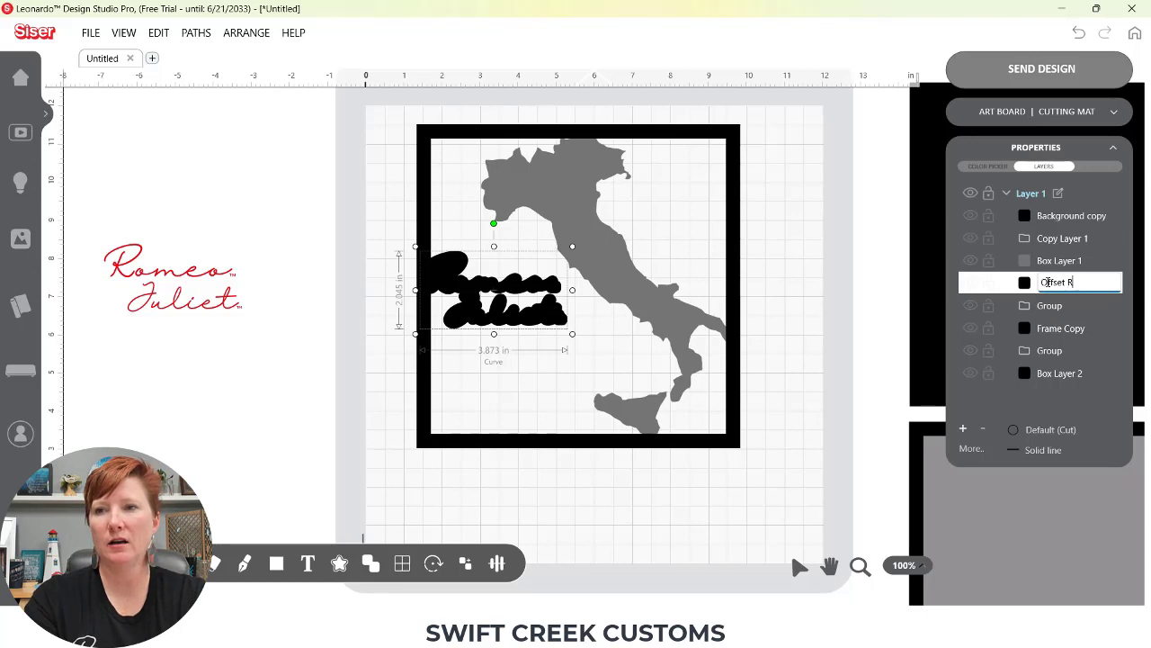
type("ffset RJ")
key("Return")
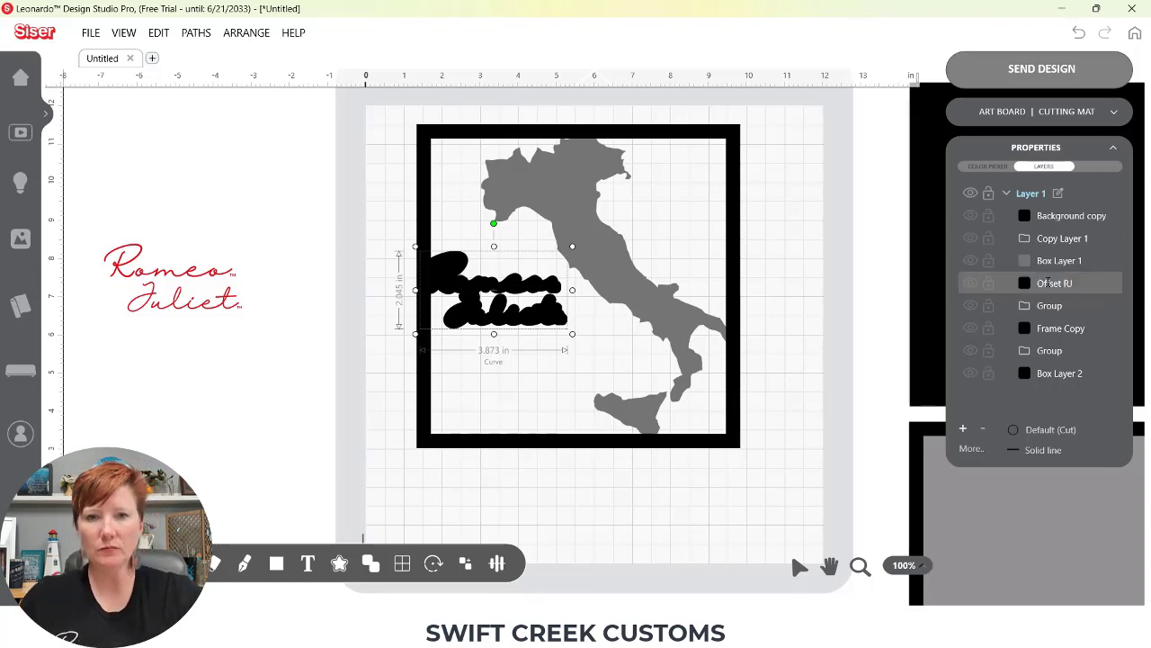
Step: Copy the Offset RJ contour together with the Box Layer 2 frame, place the copies outside the artboard's lower left and group them
left_click(522, 443)
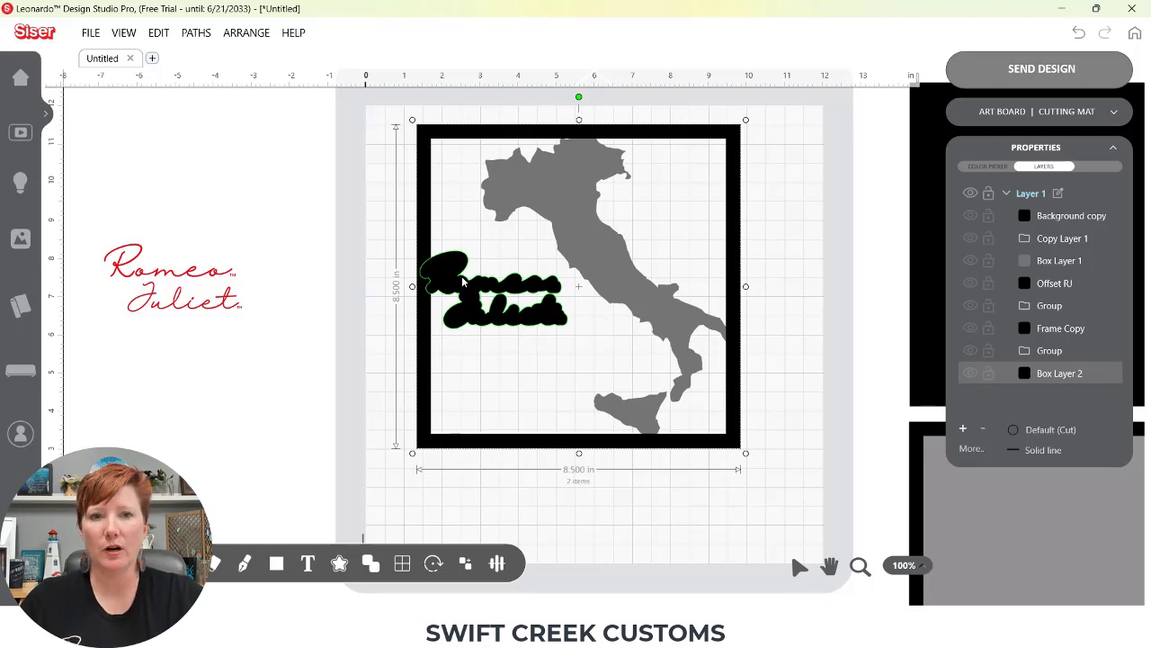
left_click(463, 281, "shift")
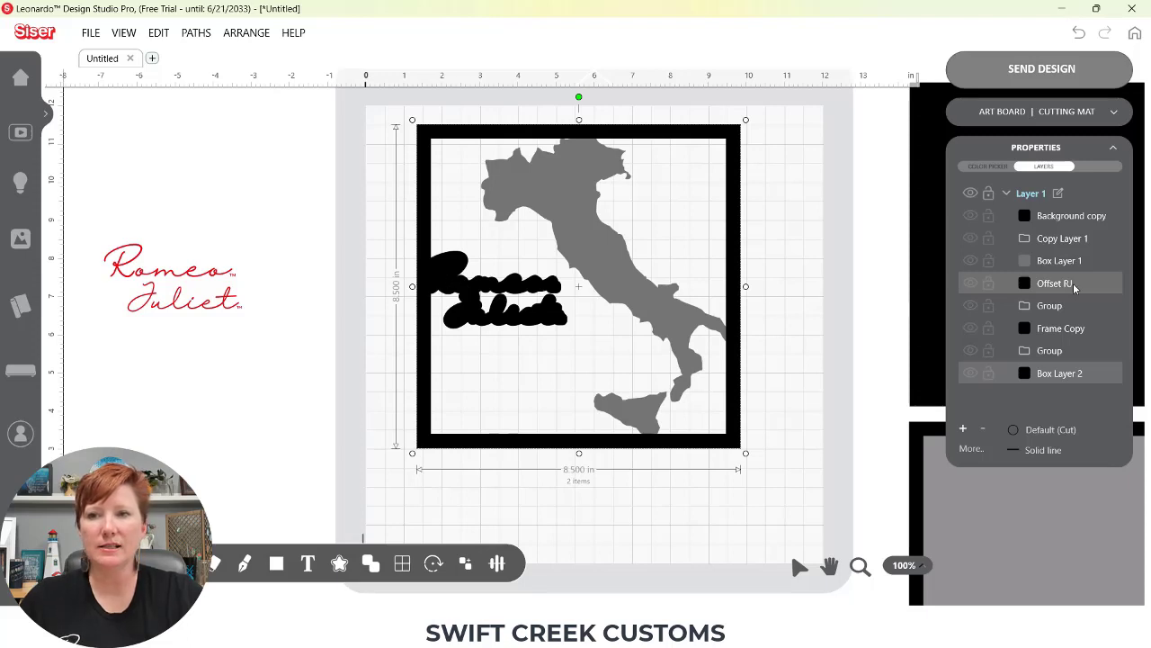
key("ctrl")
key("ctrl")
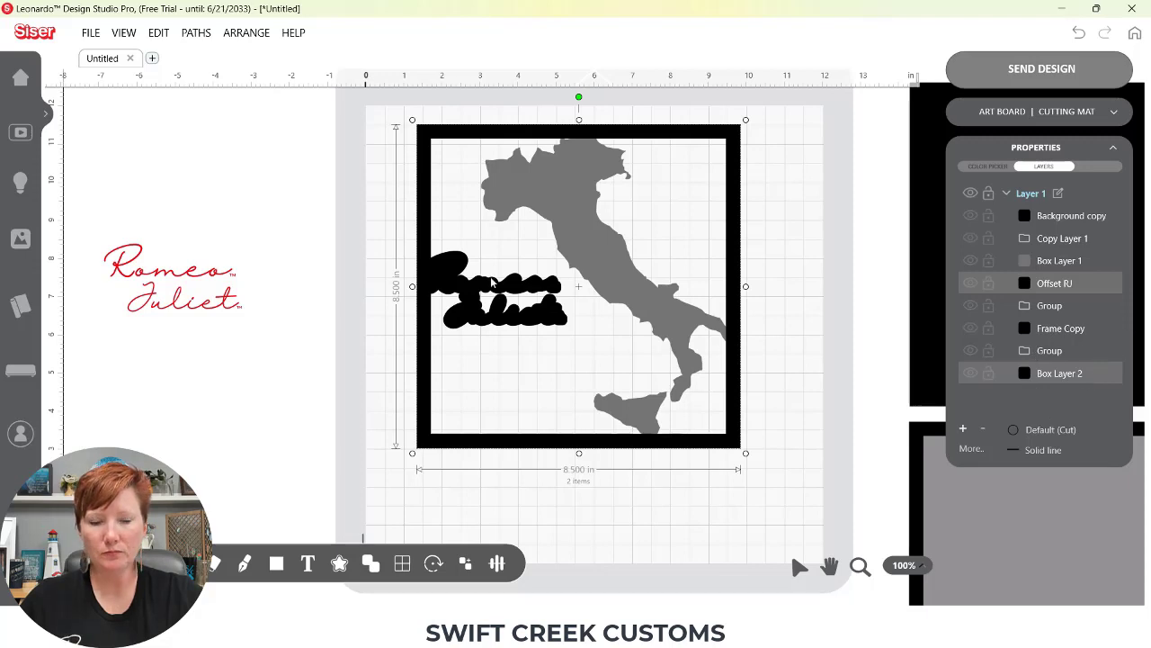
key("ctrl+v")
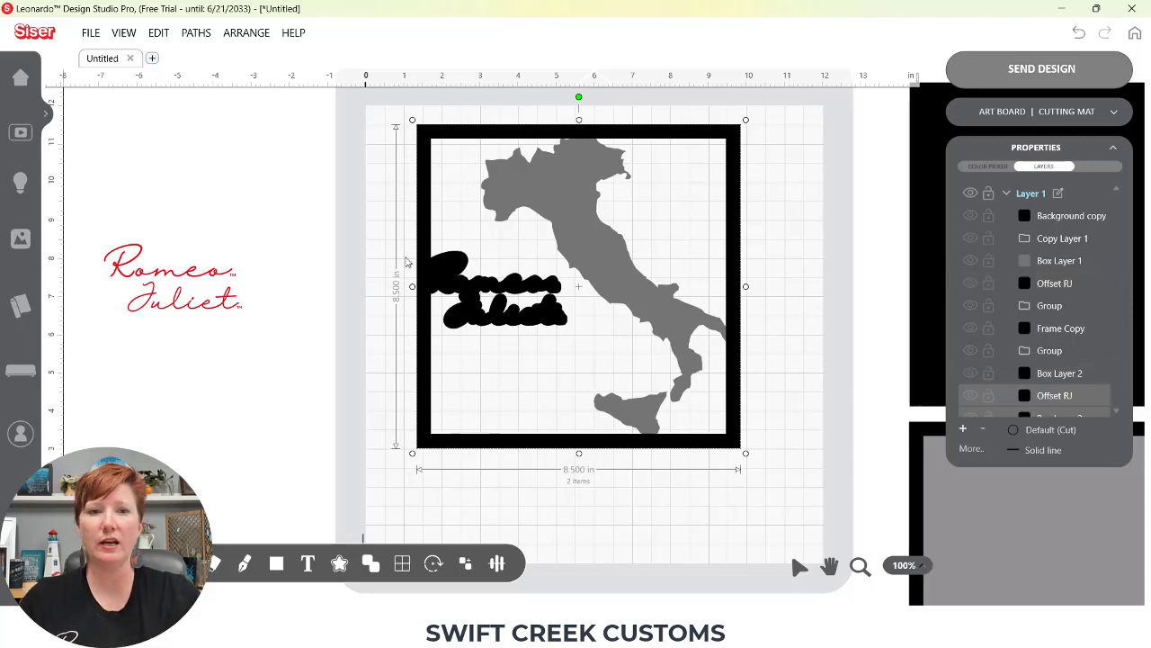
left_click_drag(448, 266, 2, 493)
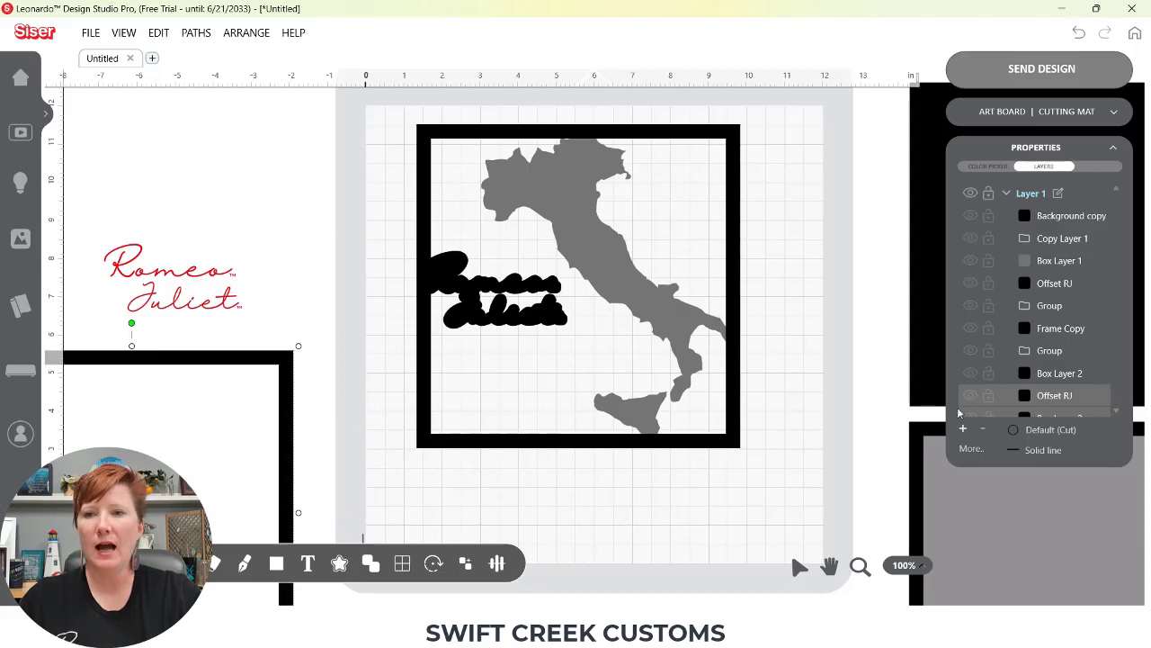
right_click(274, 368)
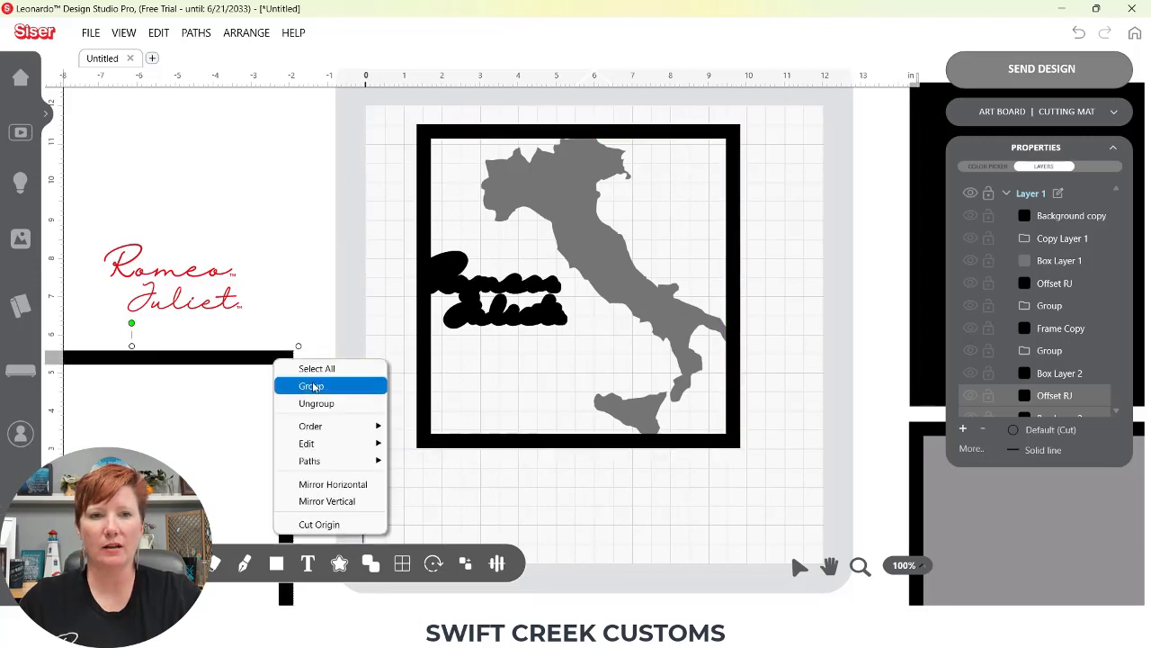
left_click(313, 384)
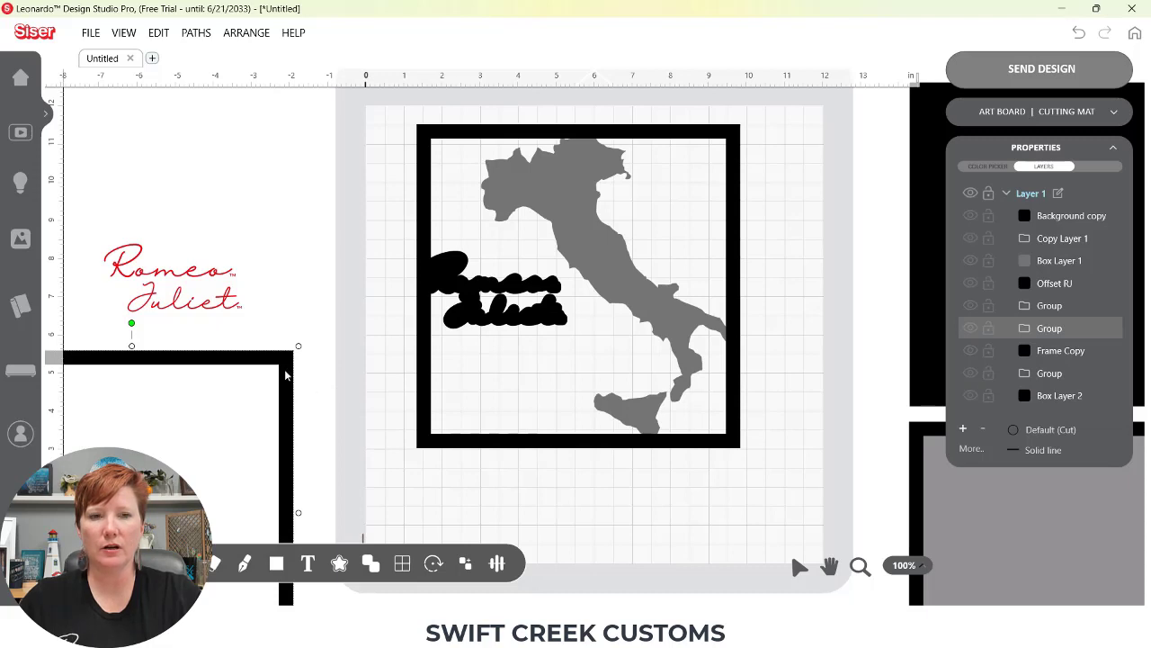
left_click_drag(288, 367, 237, 387)
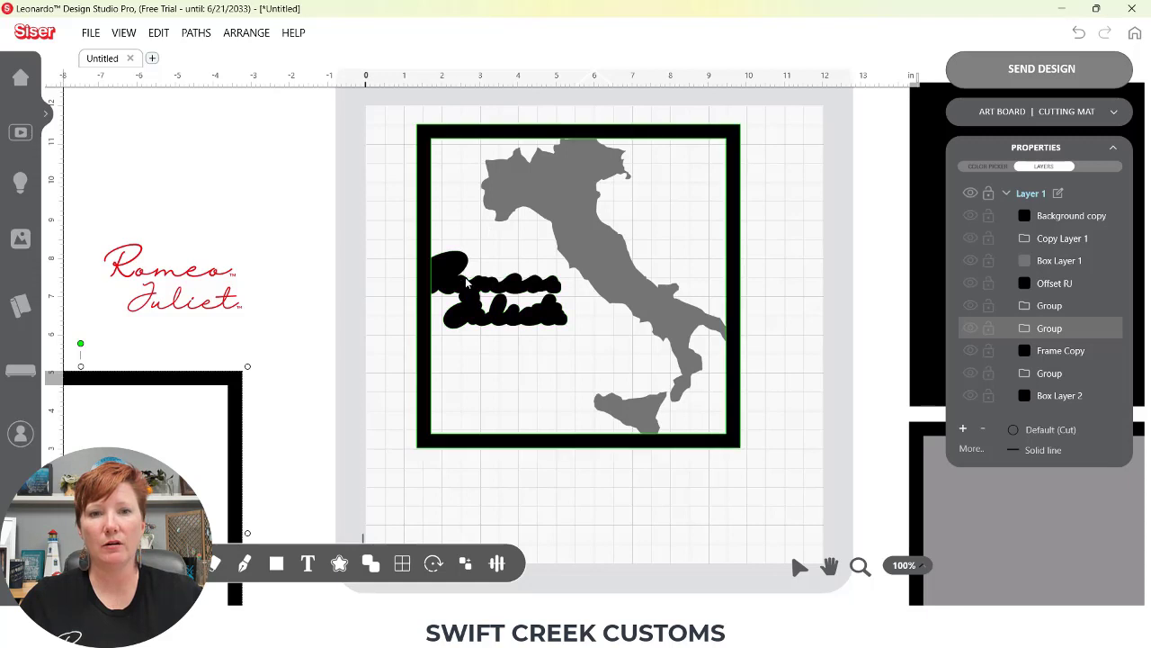
Step: Merge the original Offset RJ contour and the Box Layer 2 frame on the artboard into a single shape
left_click(468, 285)
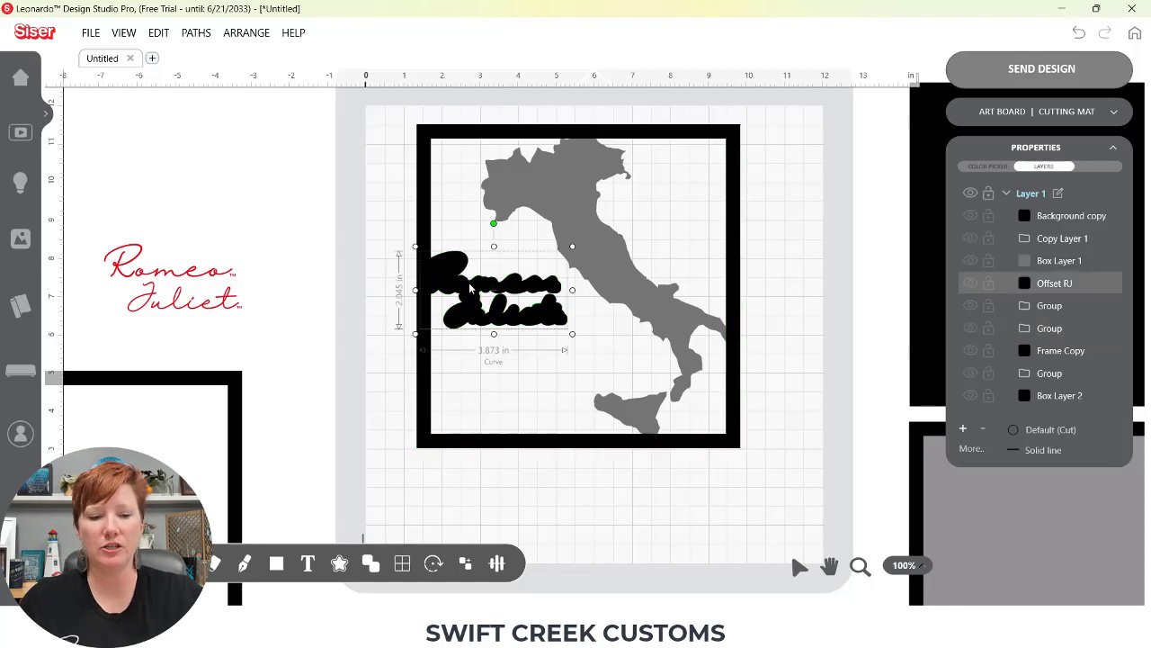
left_click(427, 198, "shift")
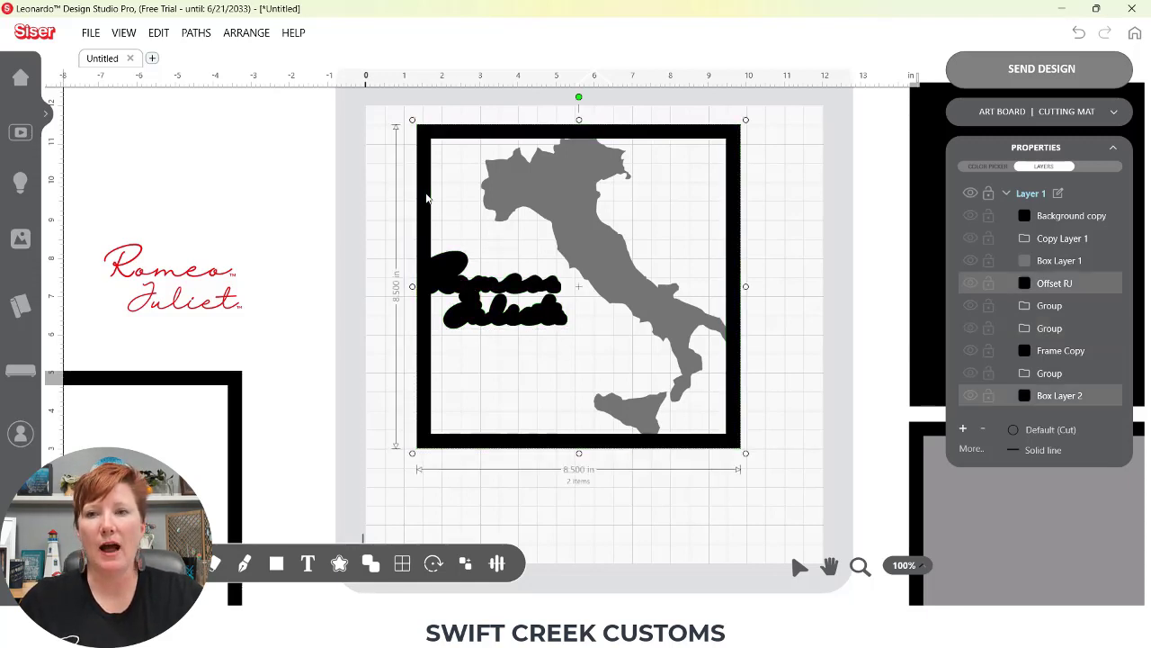
key("ctrl")
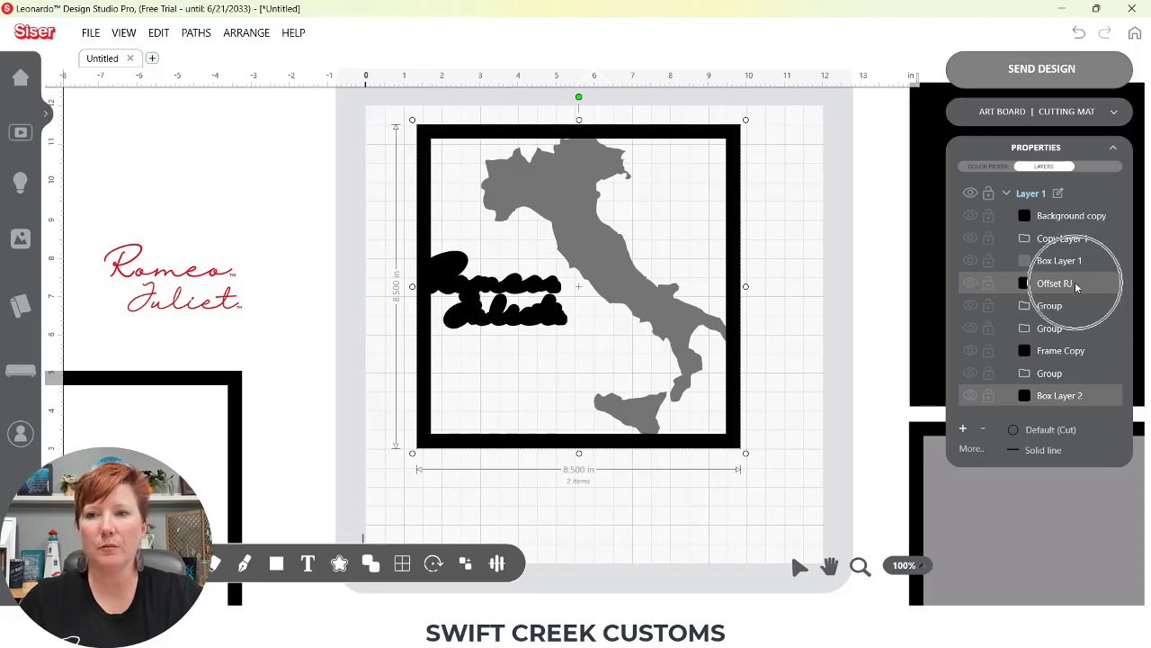
right_click(733, 307)
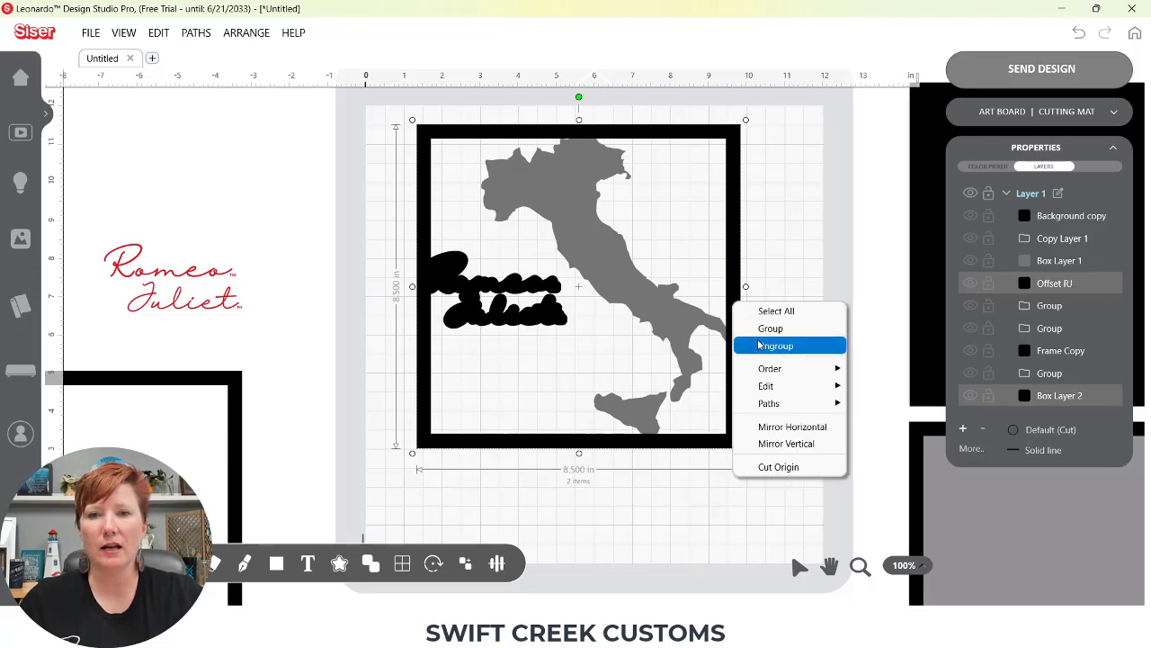
mouse_move(761, 410)
left_click(882, 404)
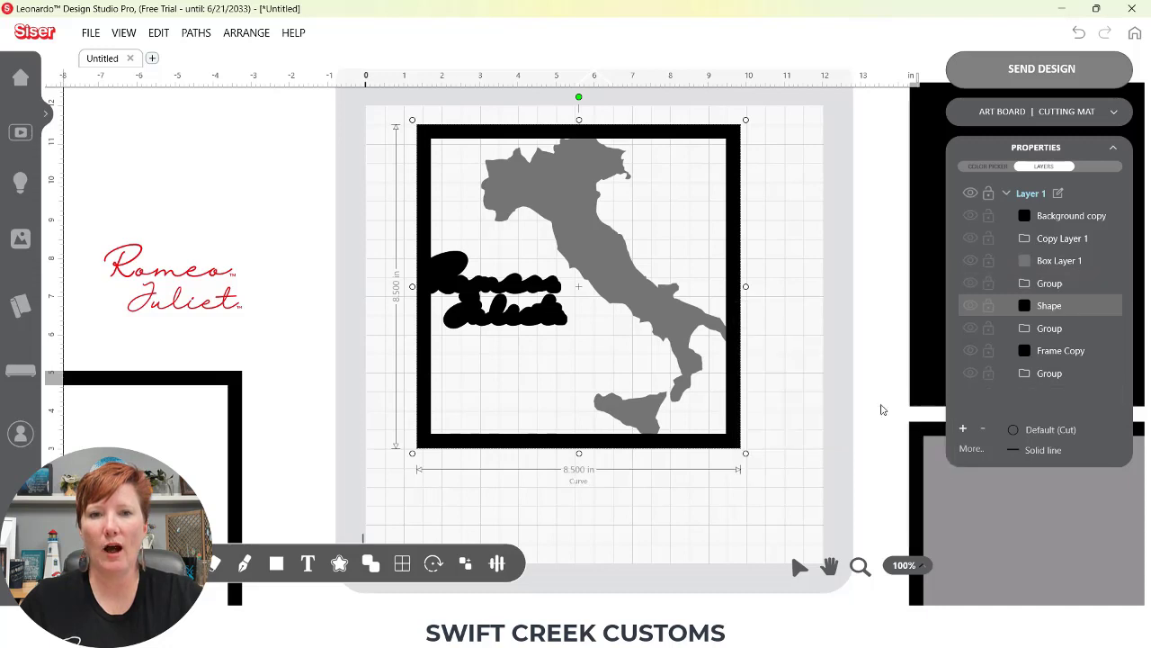
Step: Rename the merged frame and contour shape as Box Layer 2 RJ
double_click(1055, 307)
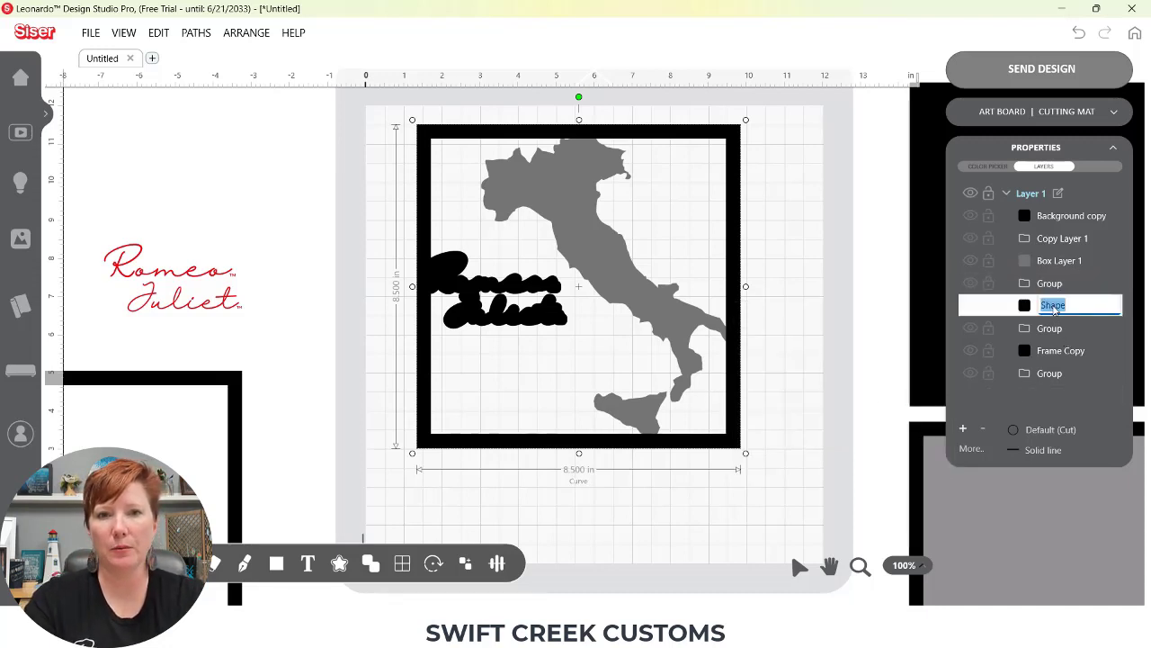
type("Box Layer")
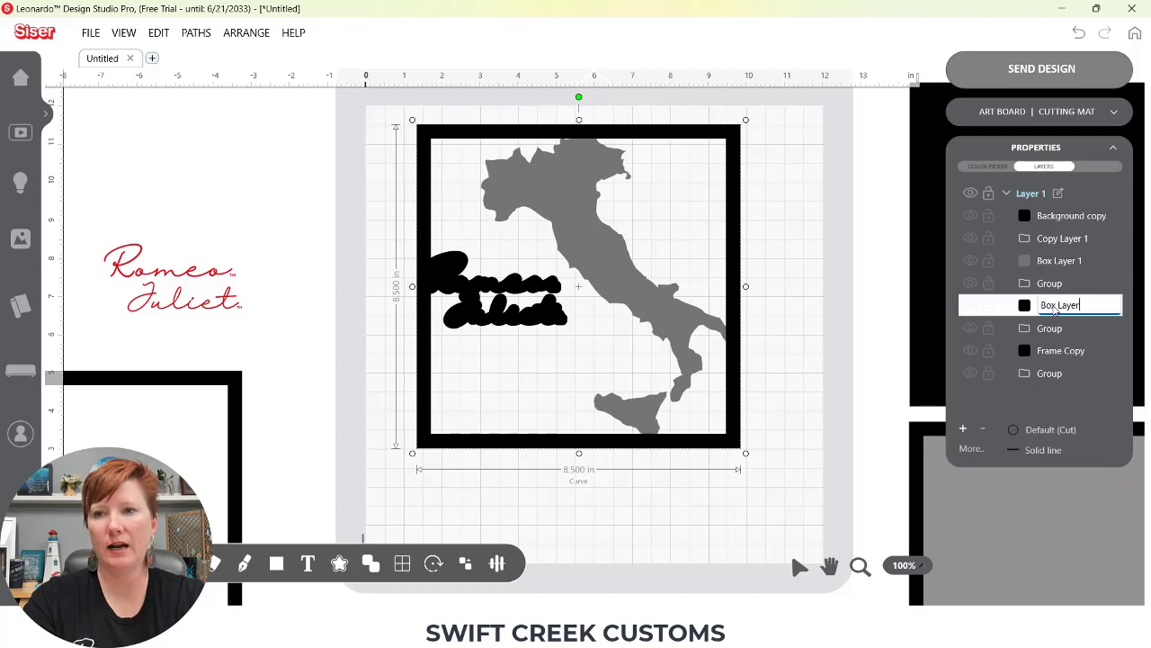
type(" 2 RJ")
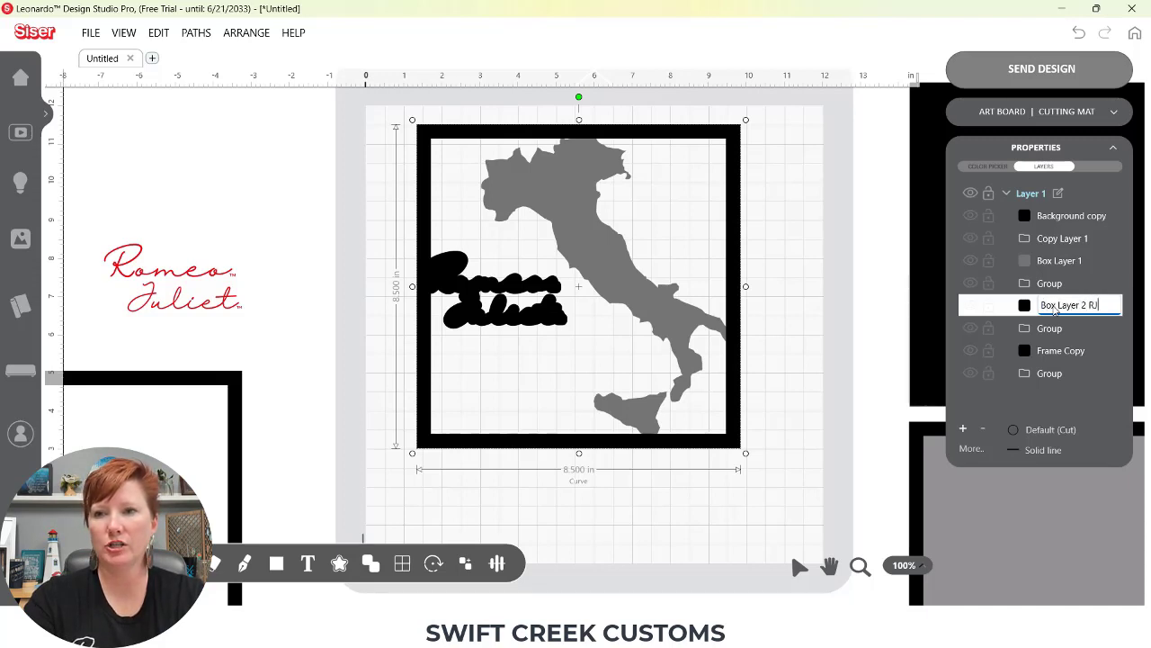
key("Return")
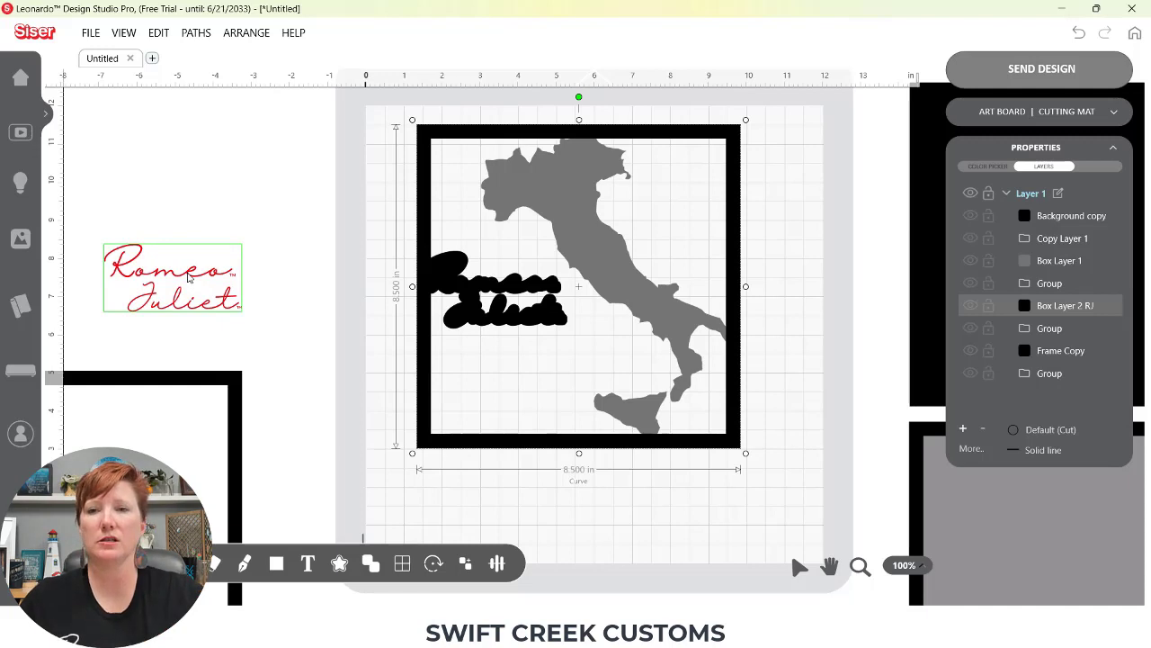
Step: Duplicate the solid black background square, recolour the copy pale lilac-grey, and place it over the framed design on the artboard
left_click(923, 256)
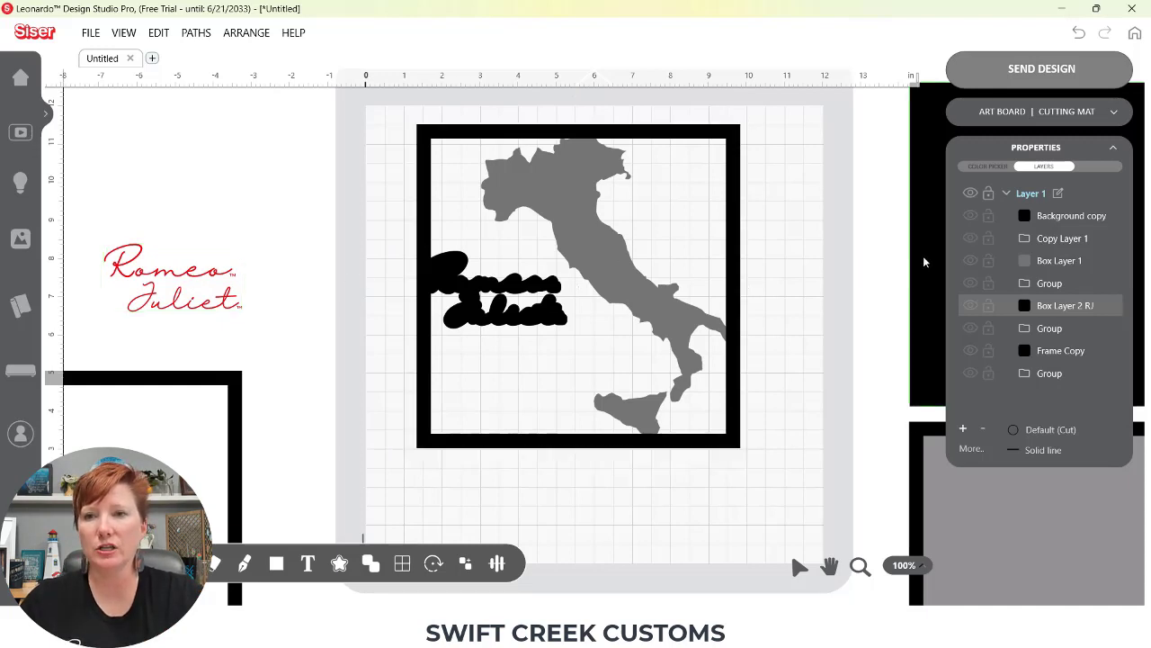
left_click(923, 260)
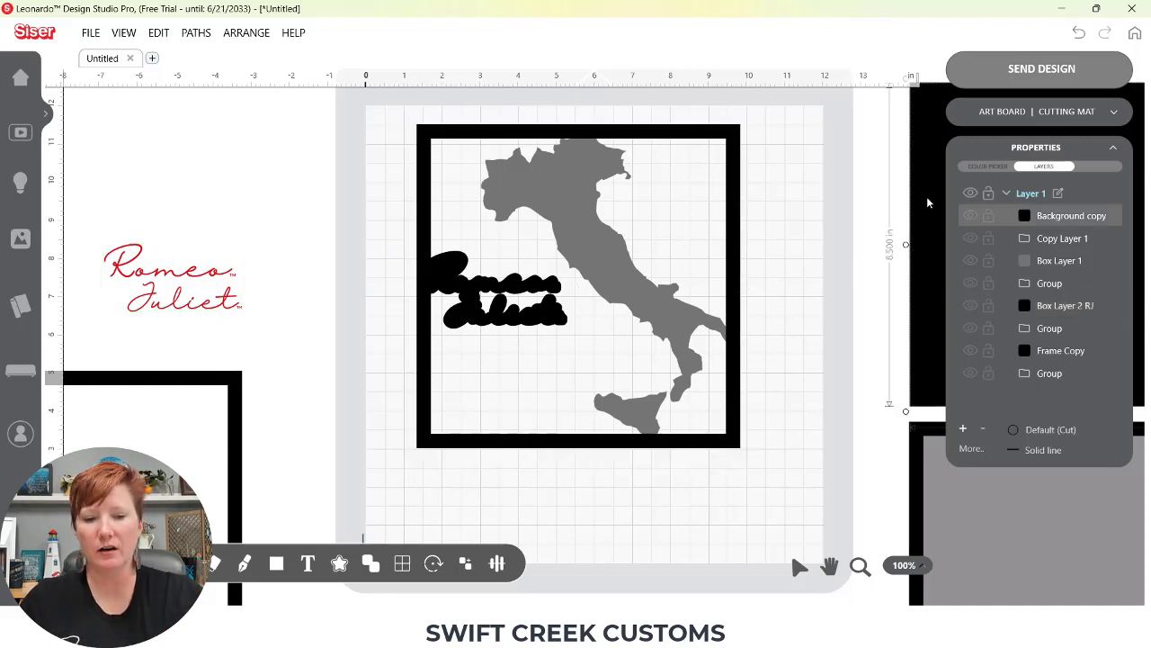
key("ctrl+d")
left_click_drag(936, 200, 771, 231)
left_click(996, 171)
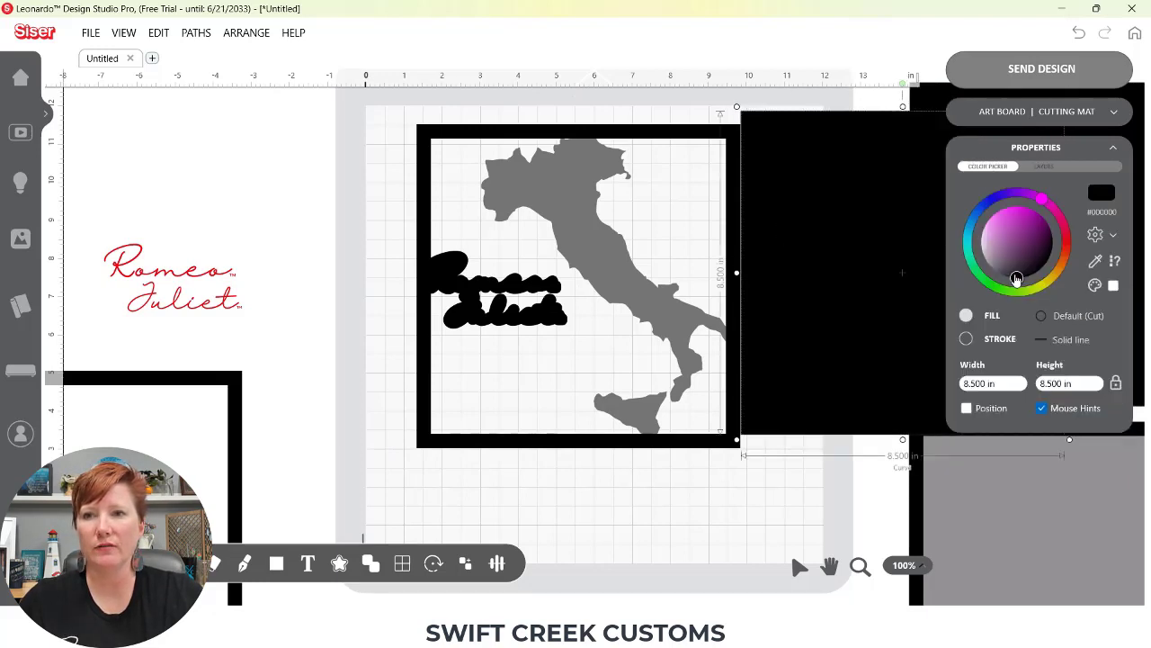
left_click_drag(1015, 280, 982, 248)
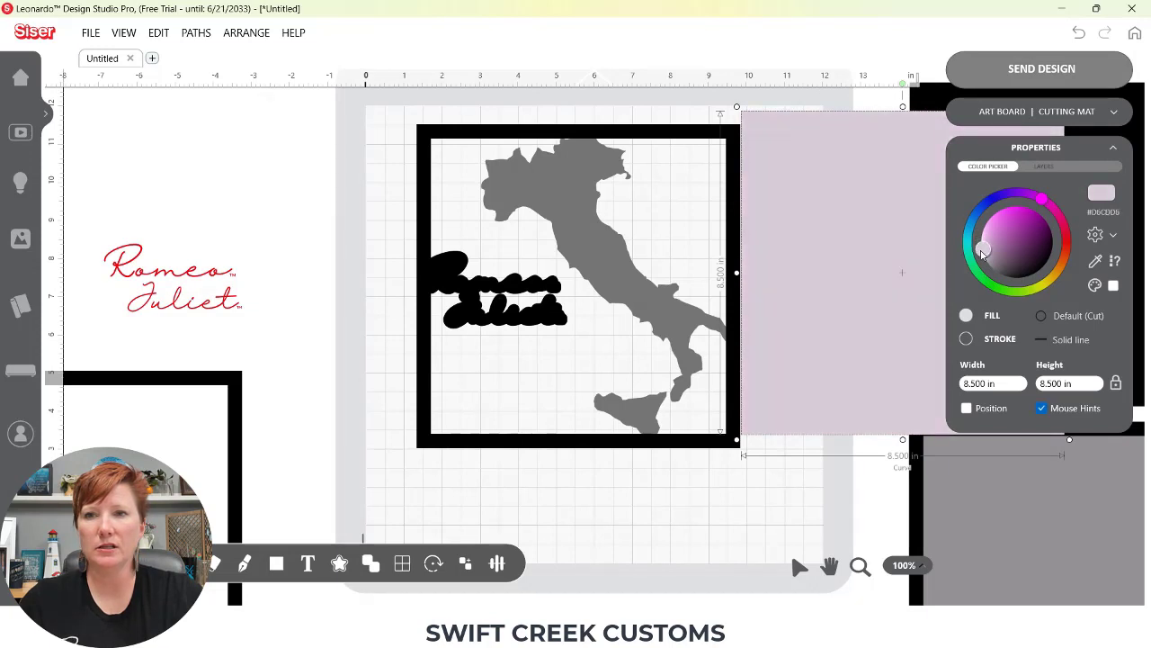
left_click_drag(807, 249, 490, 313)
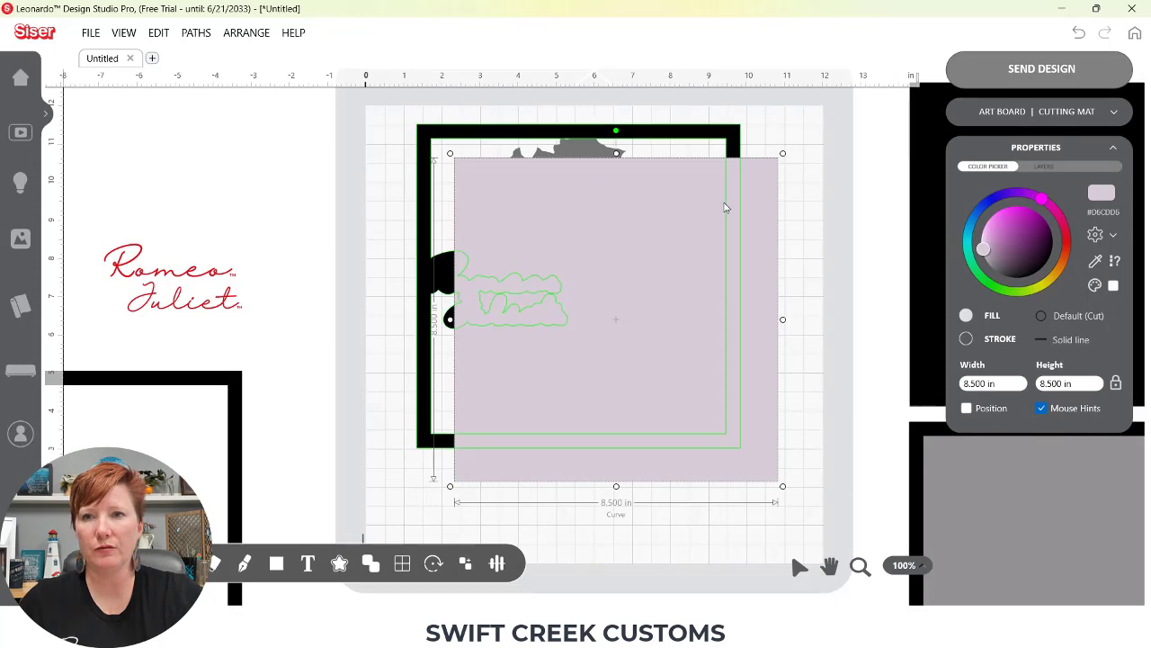
Step: Move the pale background copy in the layer order to just after the black Background copy, behind the map and frame
left_click(1048, 167)
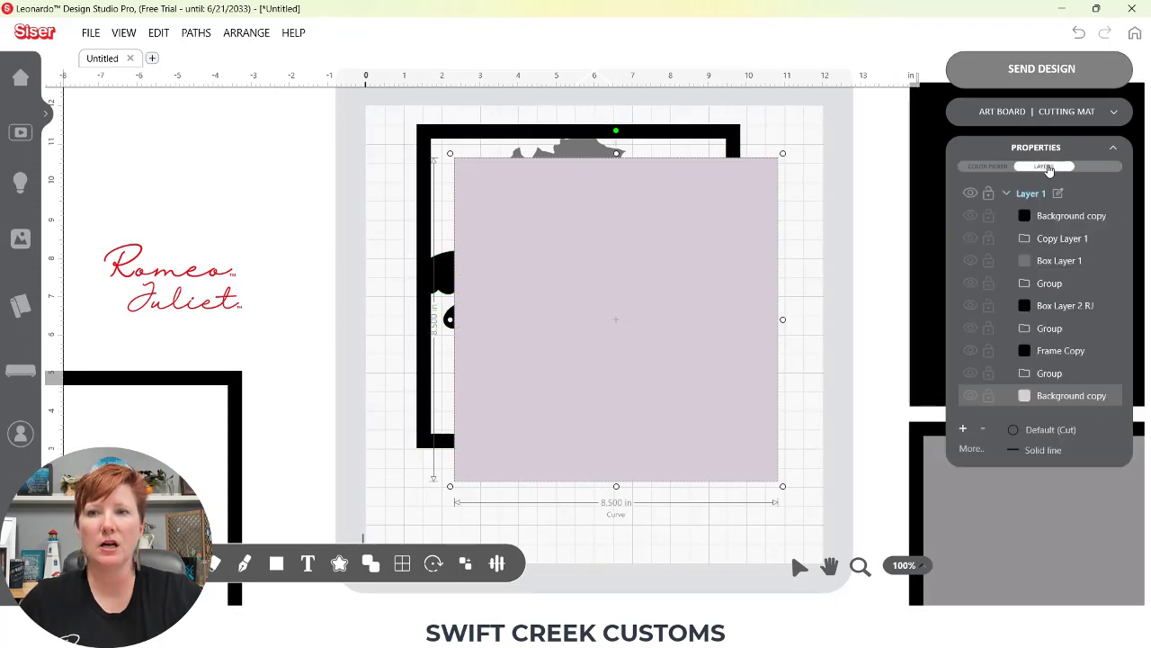
right_click(757, 226)
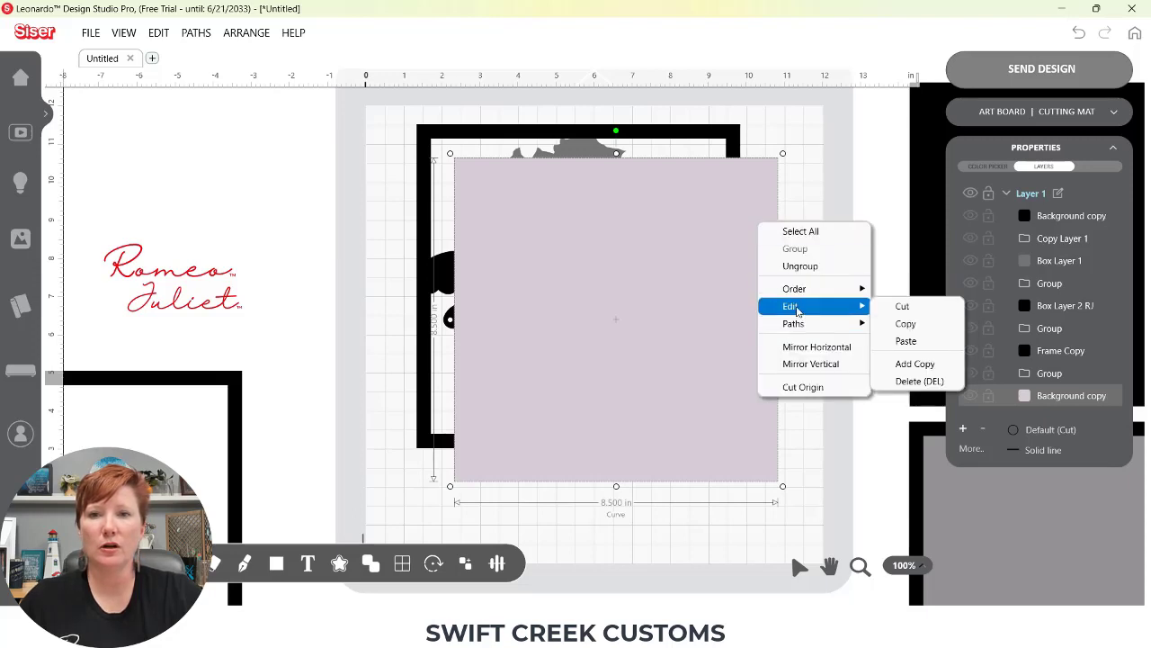
mouse_move(793, 288)
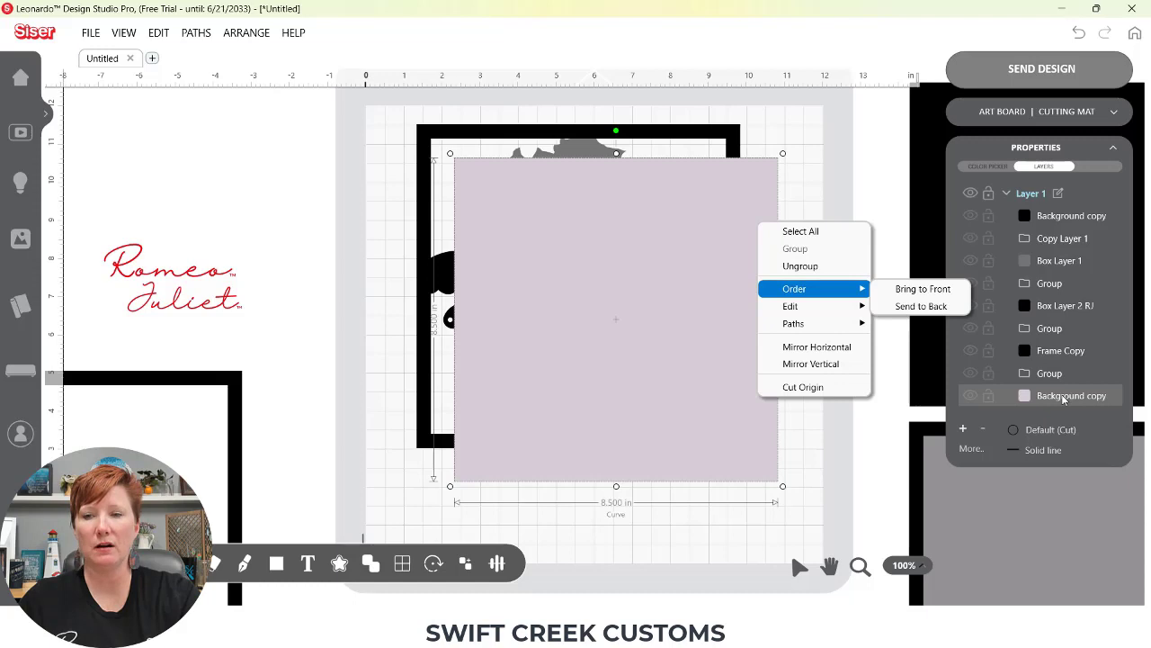
left_click_drag(1061, 401, 1057, 236)
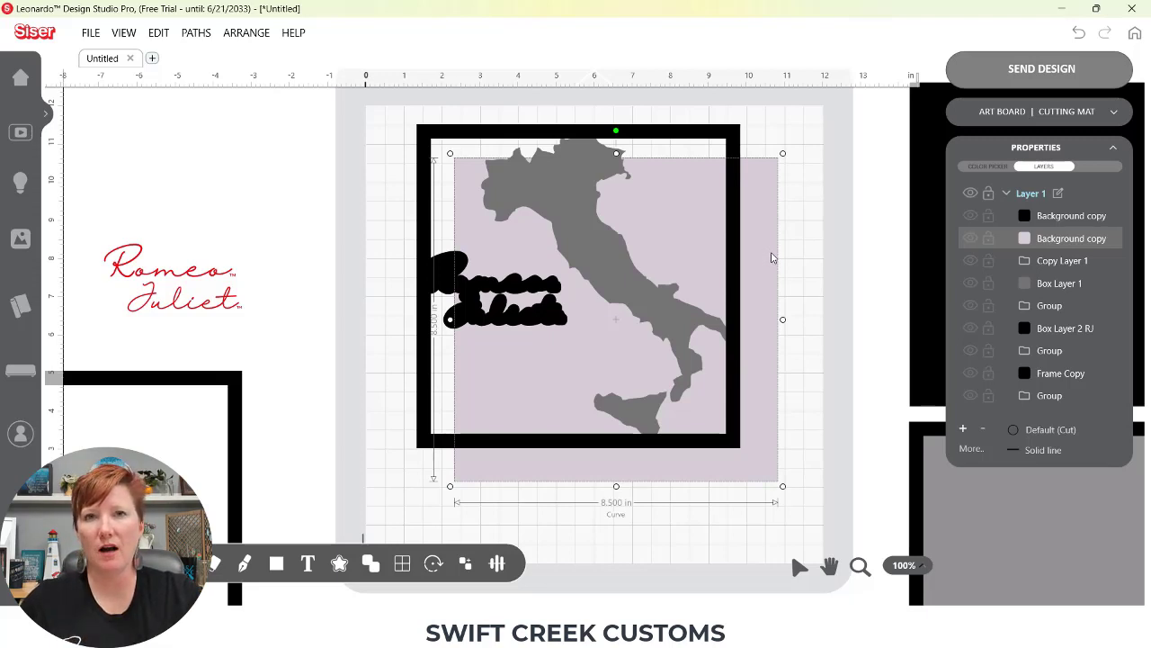
Step: Centre the pale background, the Italy map layer and the Box Layer 2 RJ frame on one another horizontally and vertically
left_click_drag(327, 137, 793, 360)
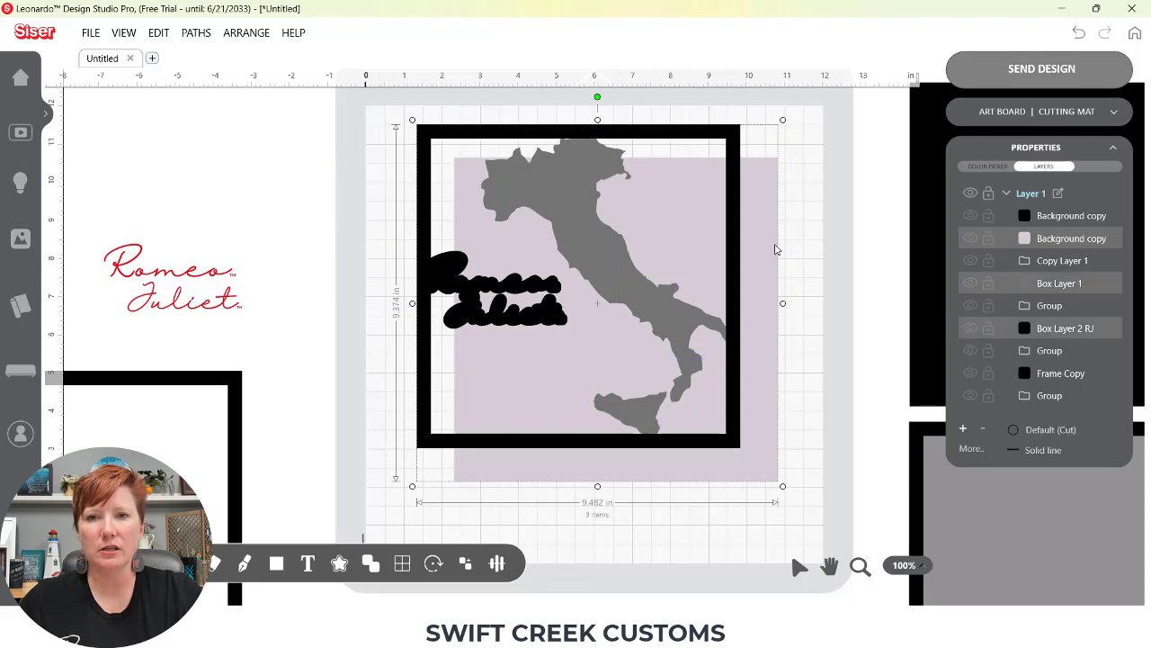
left_click(497, 564)
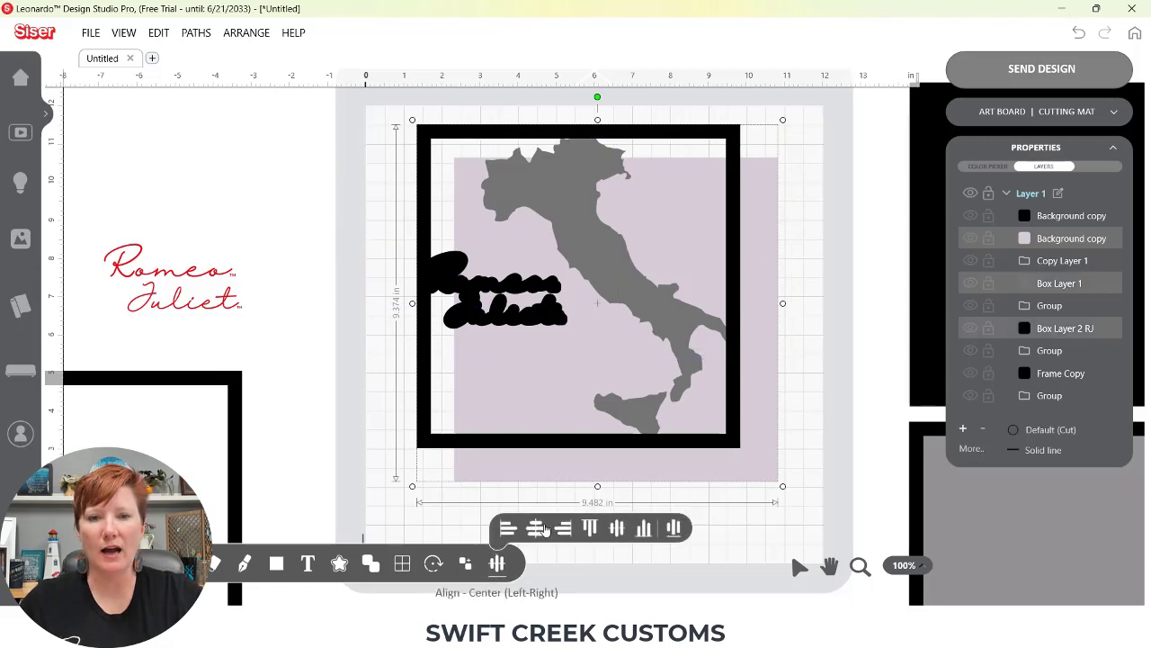
left_click(537, 528)
left_click(617, 528)
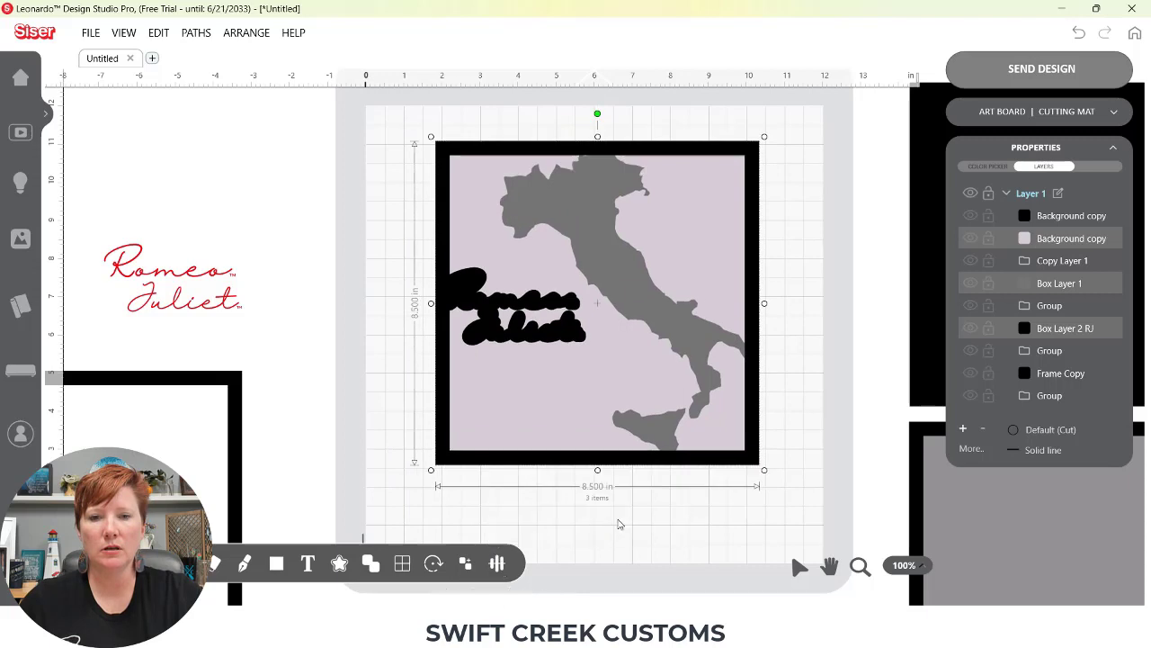
left_click(190, 275)
left_click_drag(191, 275, 529, 304)
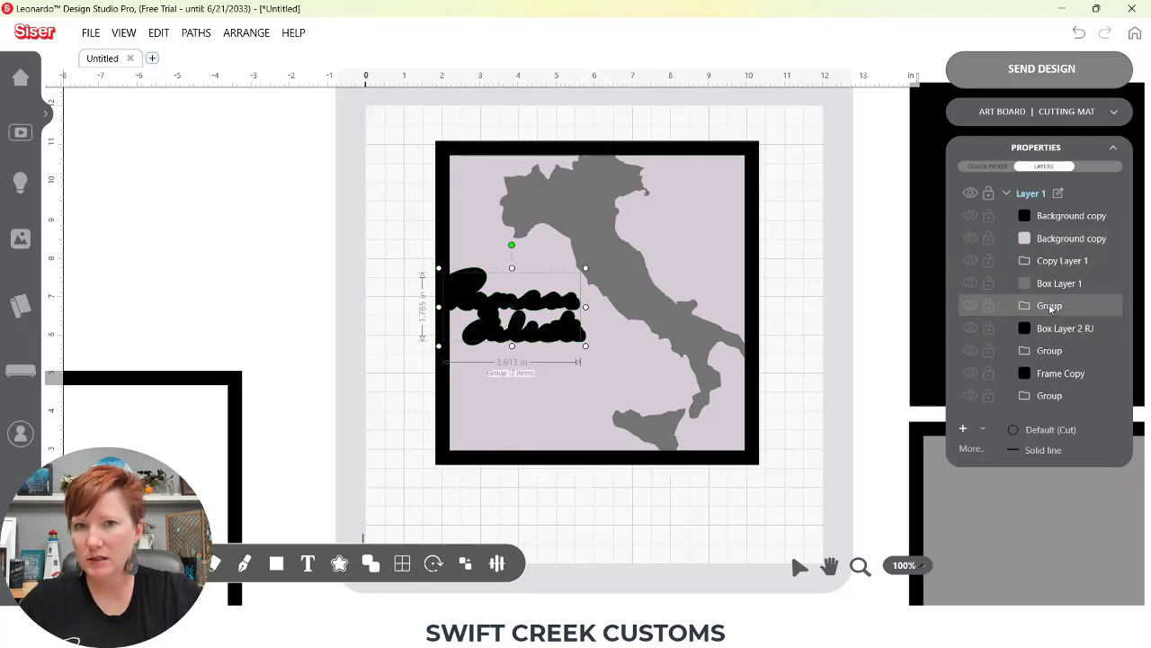
key("ctrl+z")
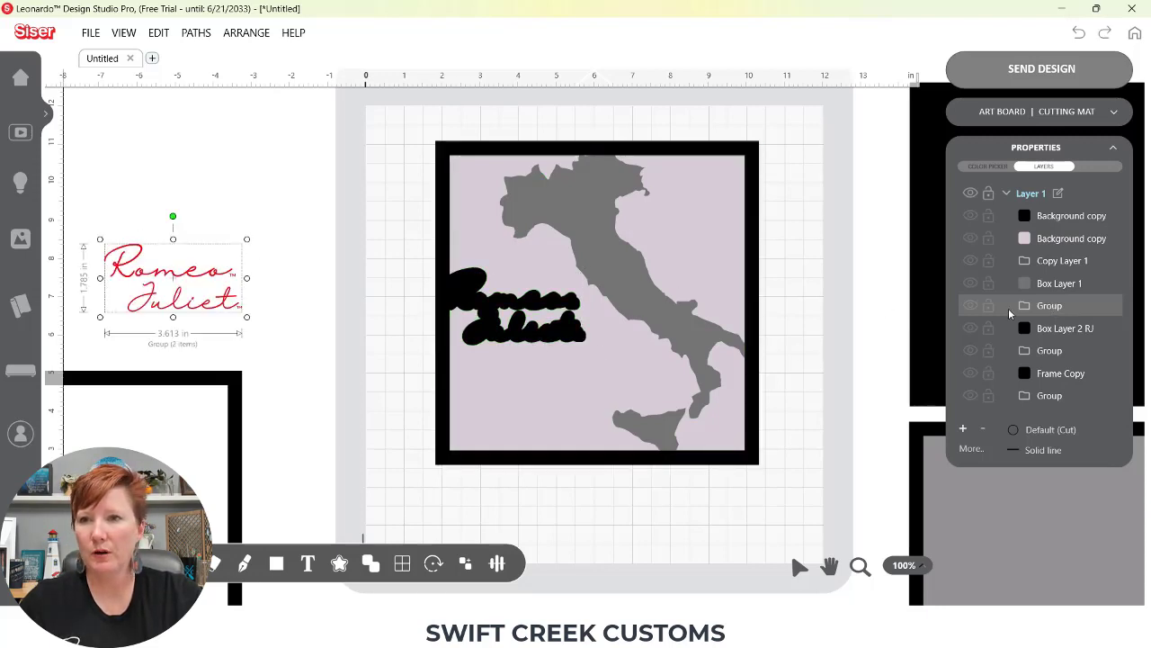
Step: Rename the layer entry of the red title group as Romeo Juliet
double_click(1047, 307)
type("Rem")
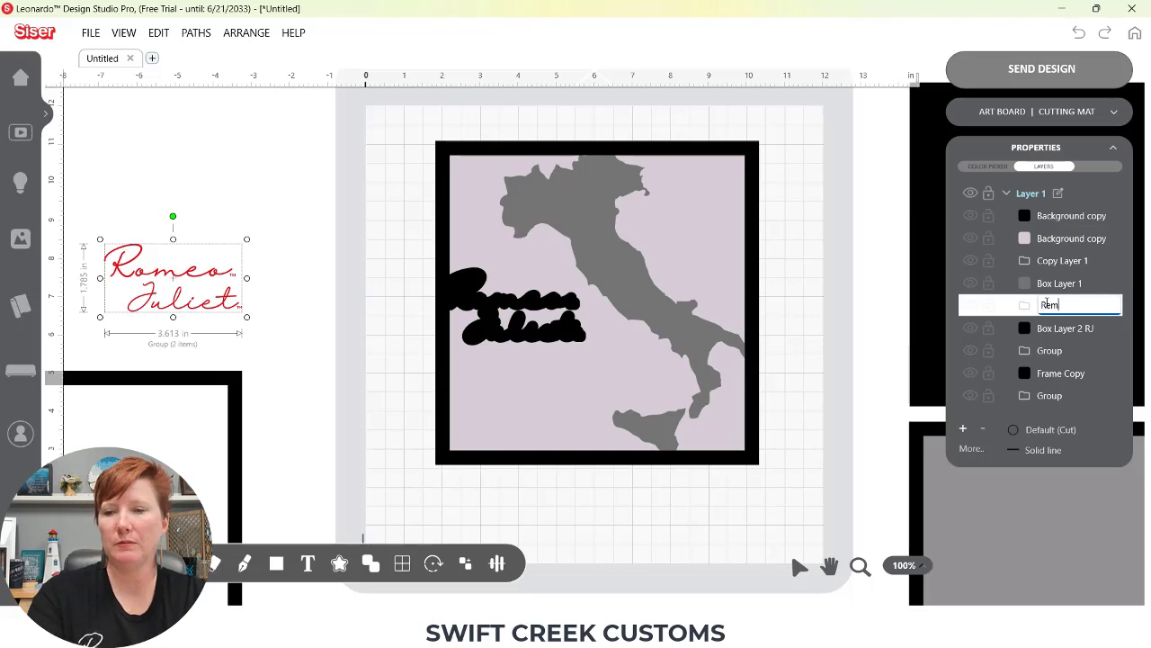
type("o")
key("BackSpace")
key("BackSpace")
key("BackSpace")
type("omeo ")
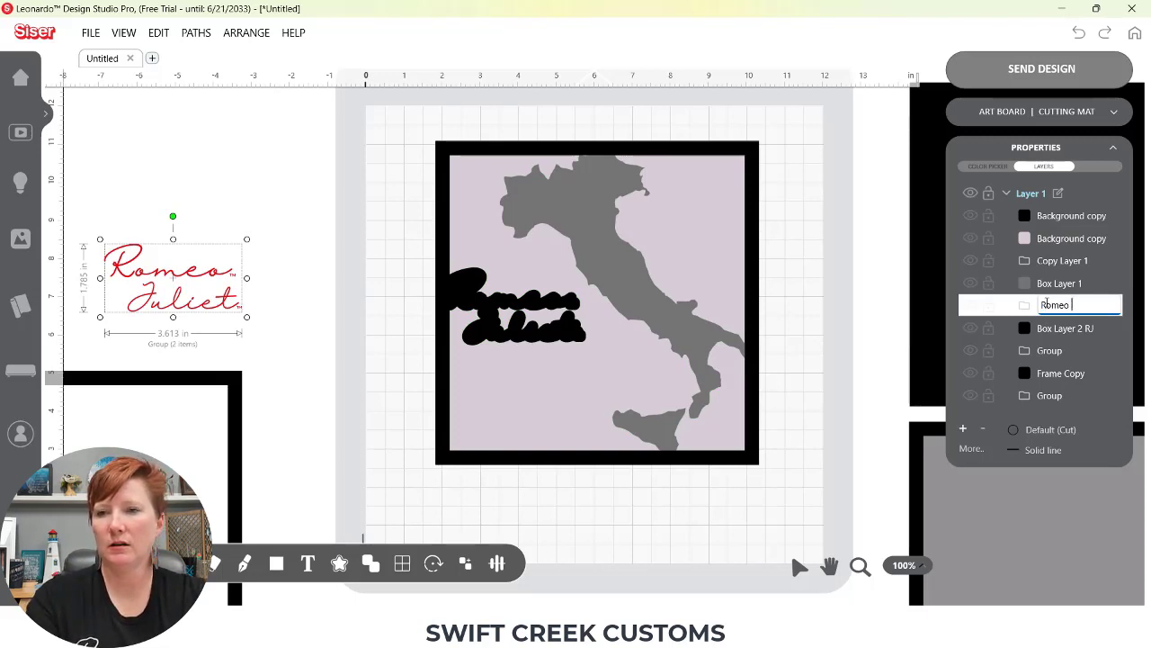
type("Juliet")
key("Return")
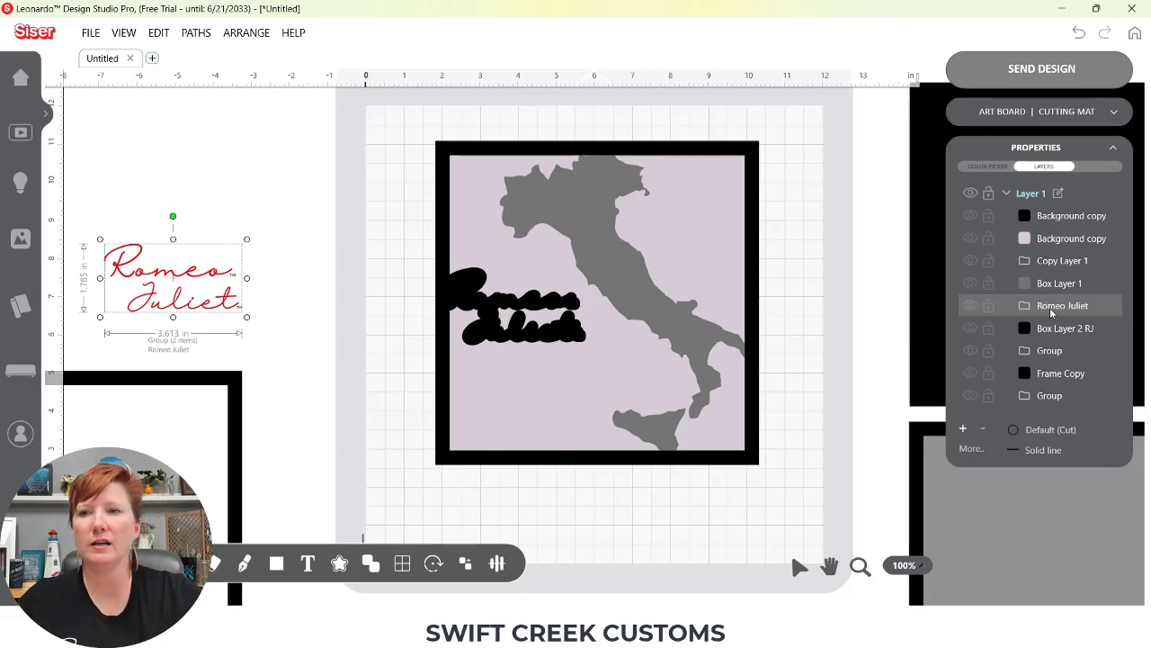
Step: Reorder the Romeo Juliet layer to just after Frame Copy and fit the red title inside the black contour on the artboard
left_click_drag(1052, 308, 1058, 402)
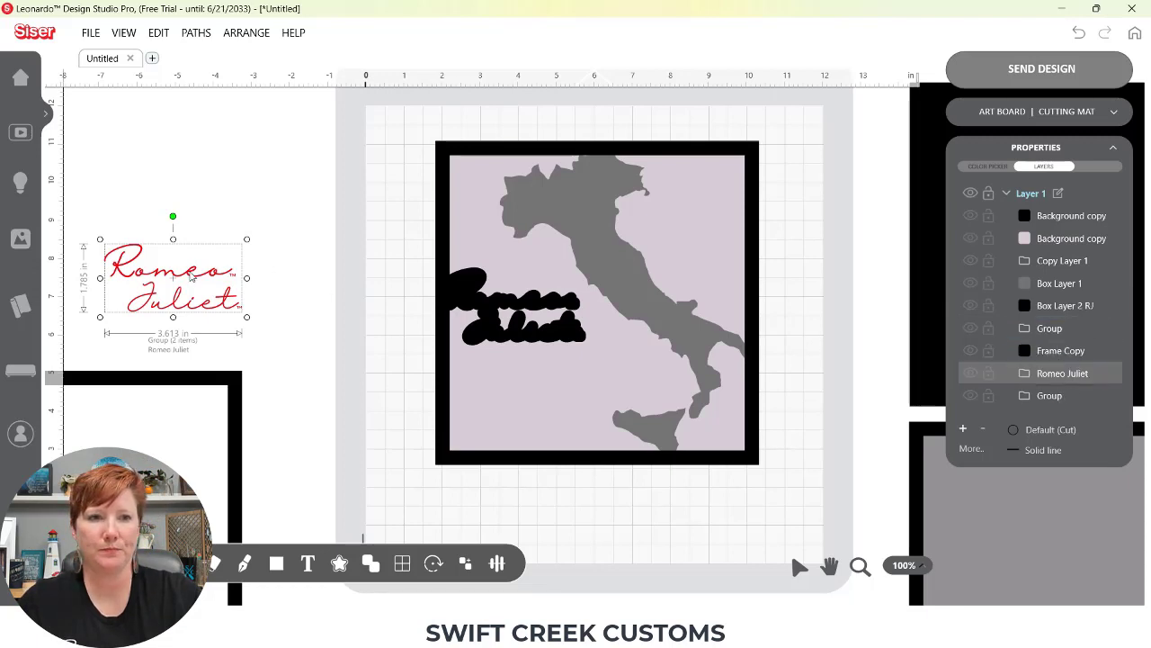
left_click_drag(192, 277, 528, 306)
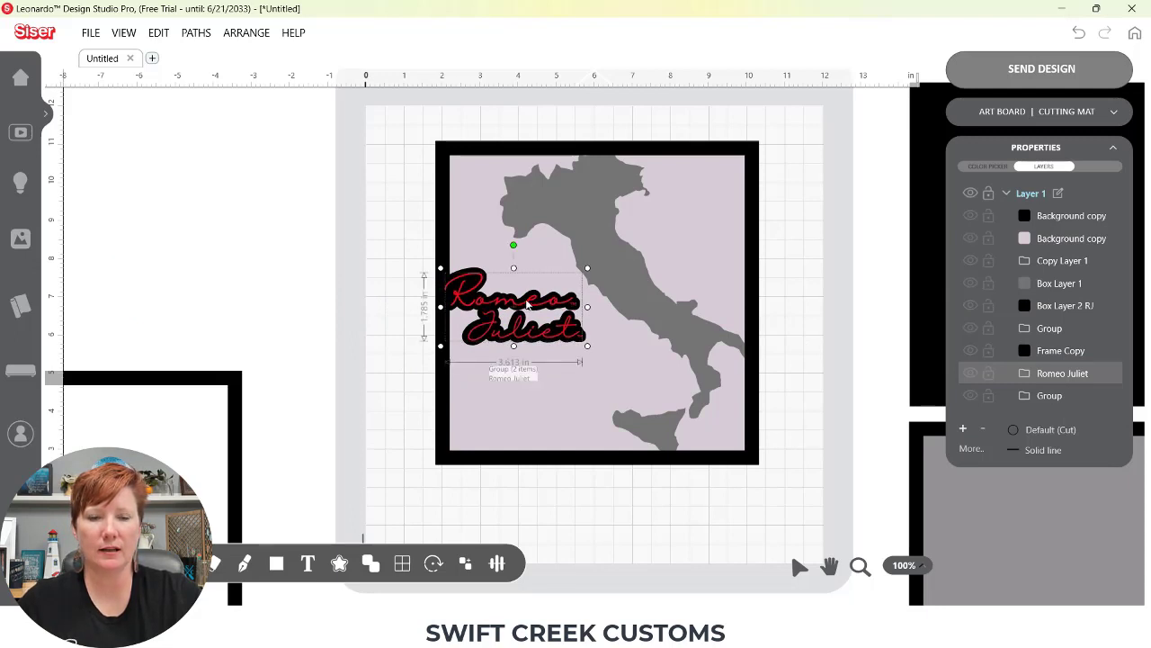
left_click_drag(528, 306, 526, 305)
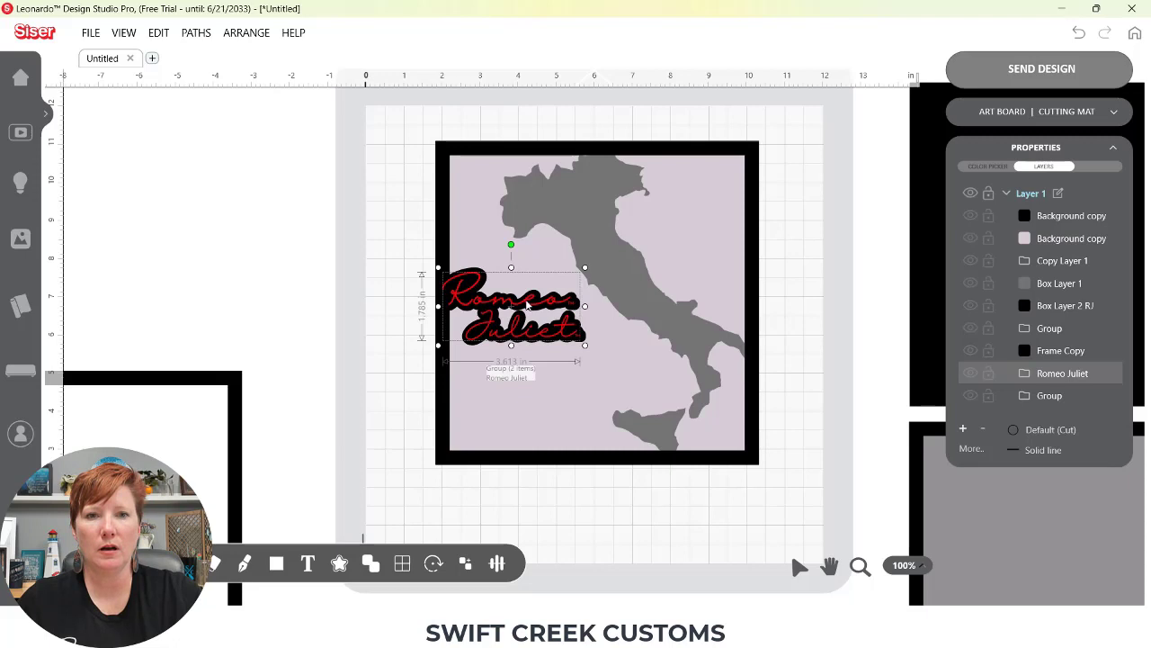
left_click_drag(528, 306, 532, 306)
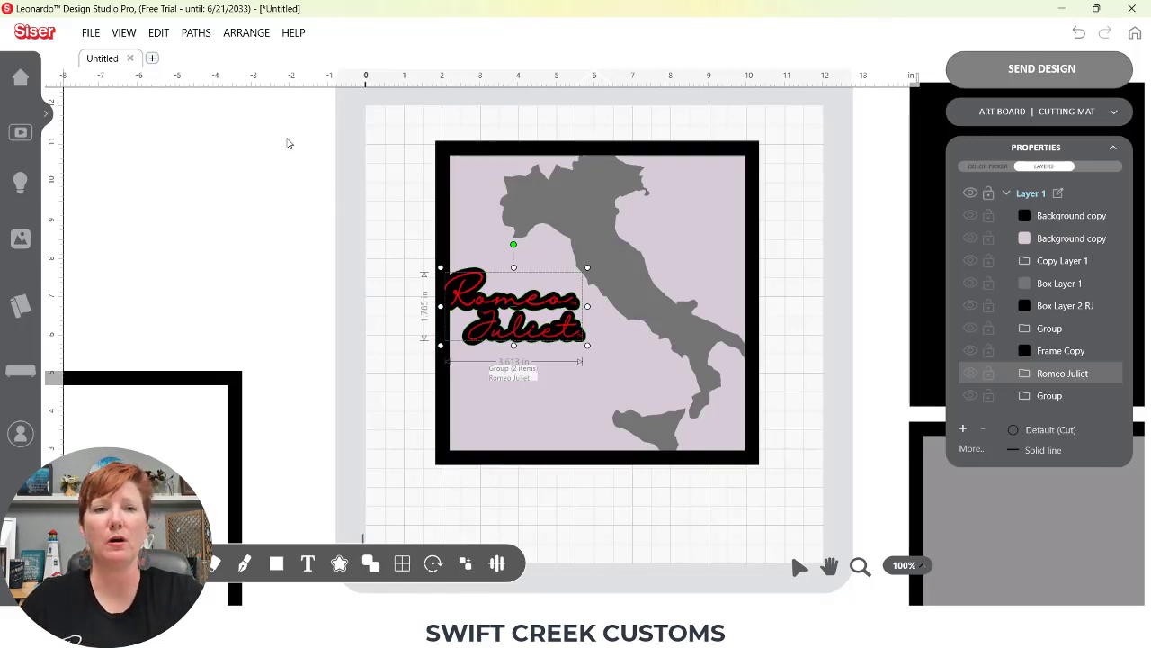
Step: Bring the Verona It-vector skyline file from the Verona It-vector folder into the design with the Cut only import option
left_click(91, 38)
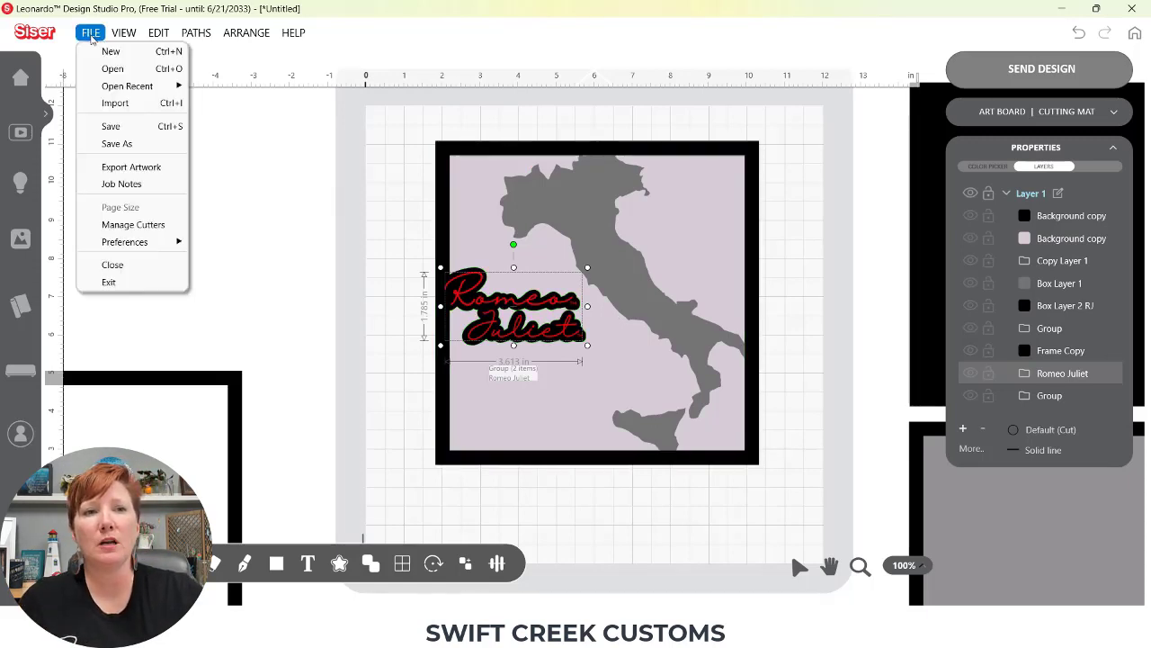
left_click(102, 72)
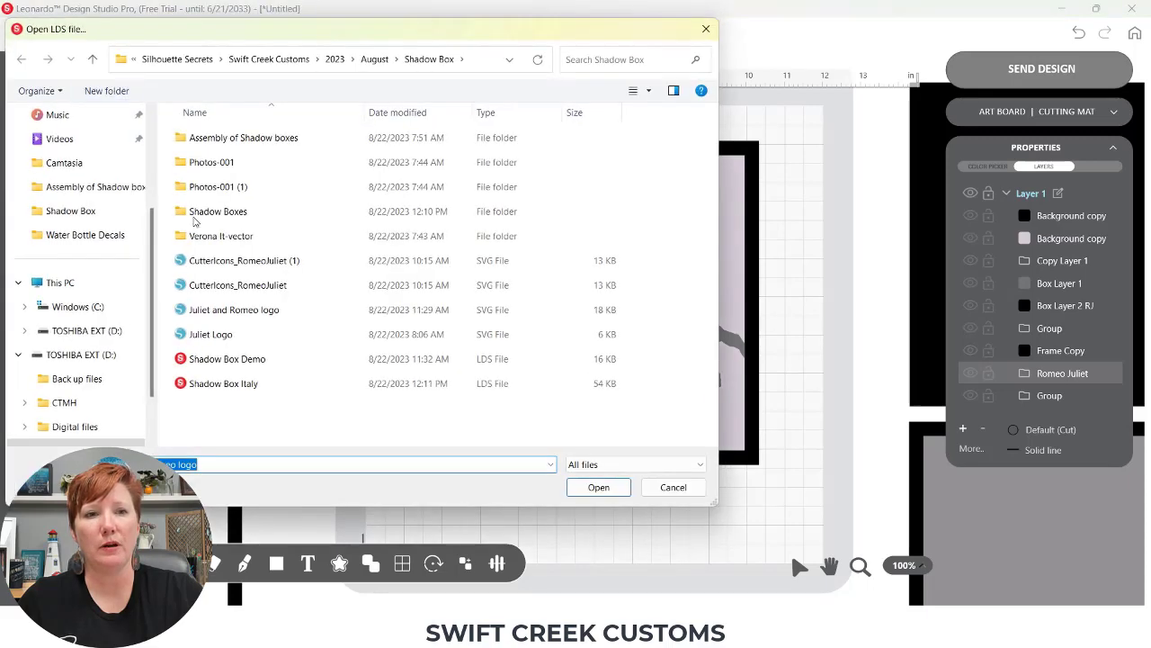
double_click(221, 239)
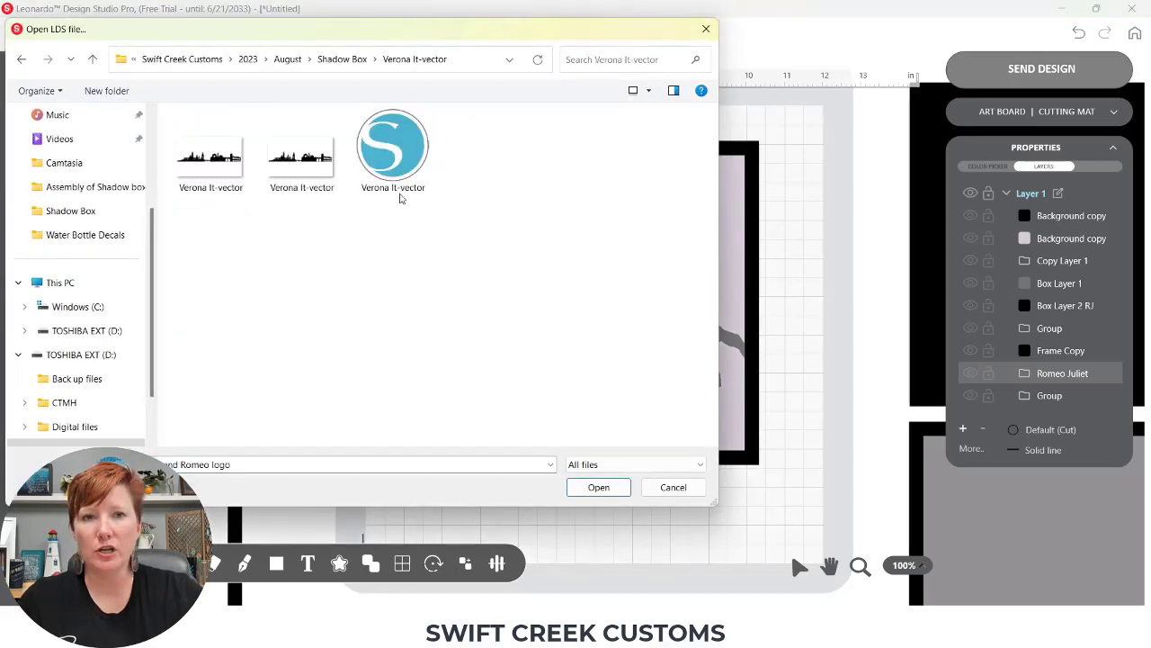
left_click(396, 180)
double_click(391, 147)
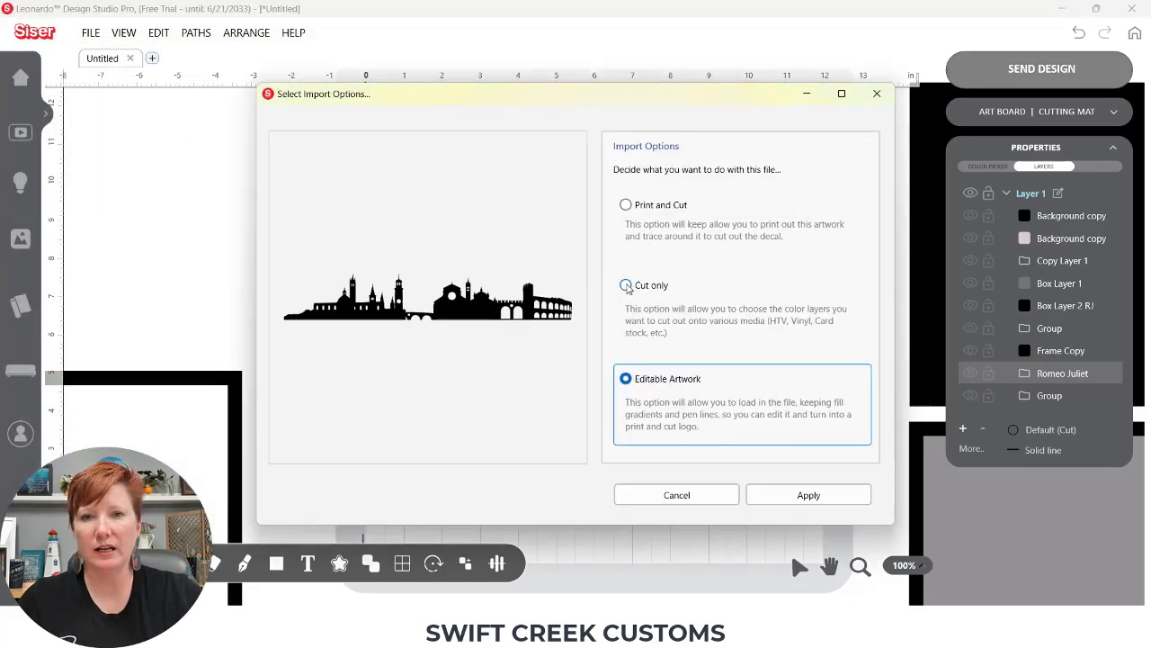
left_click(627, 286)
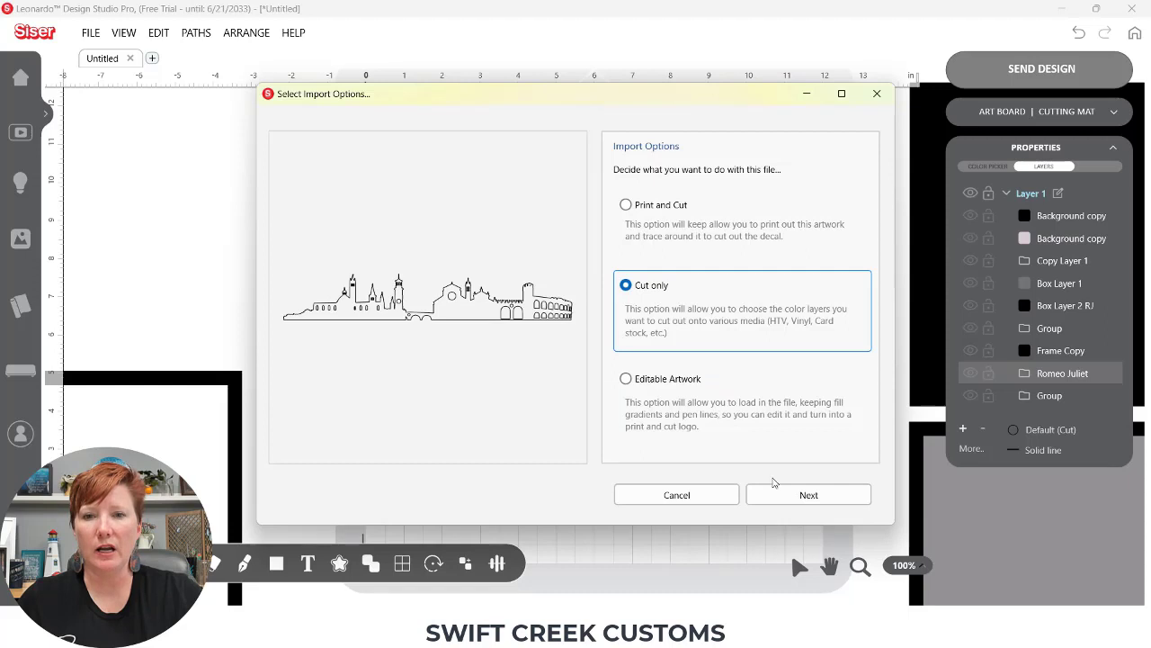
left_click(780, 499)
left_click(781, 499)
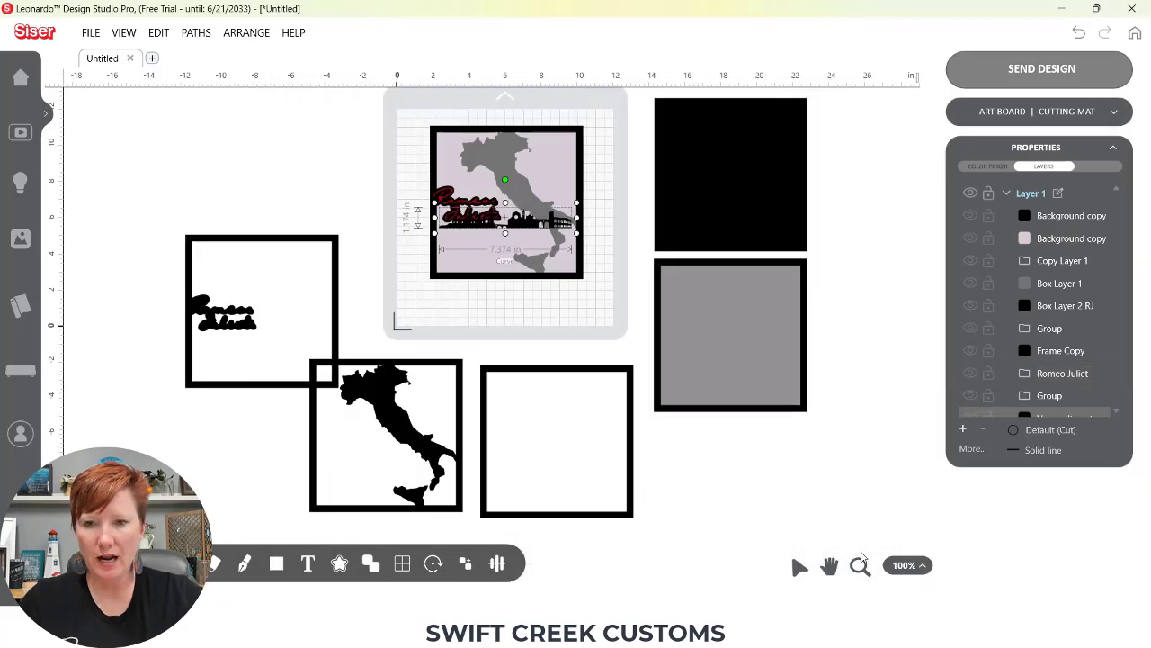
Step: Recolour the Verona skyline bright green (#35FF00)
left_click(860, 565)
left_click_drag(392, 112, 682, 439)
left_click(682, 356)
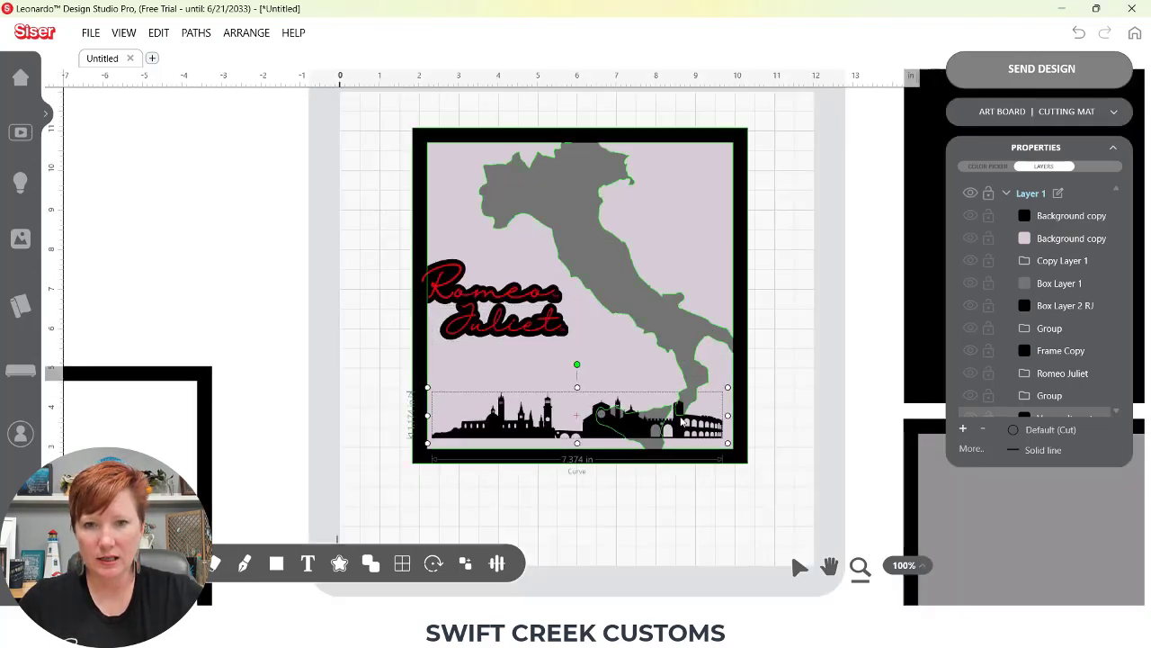
left_click(988, 165)
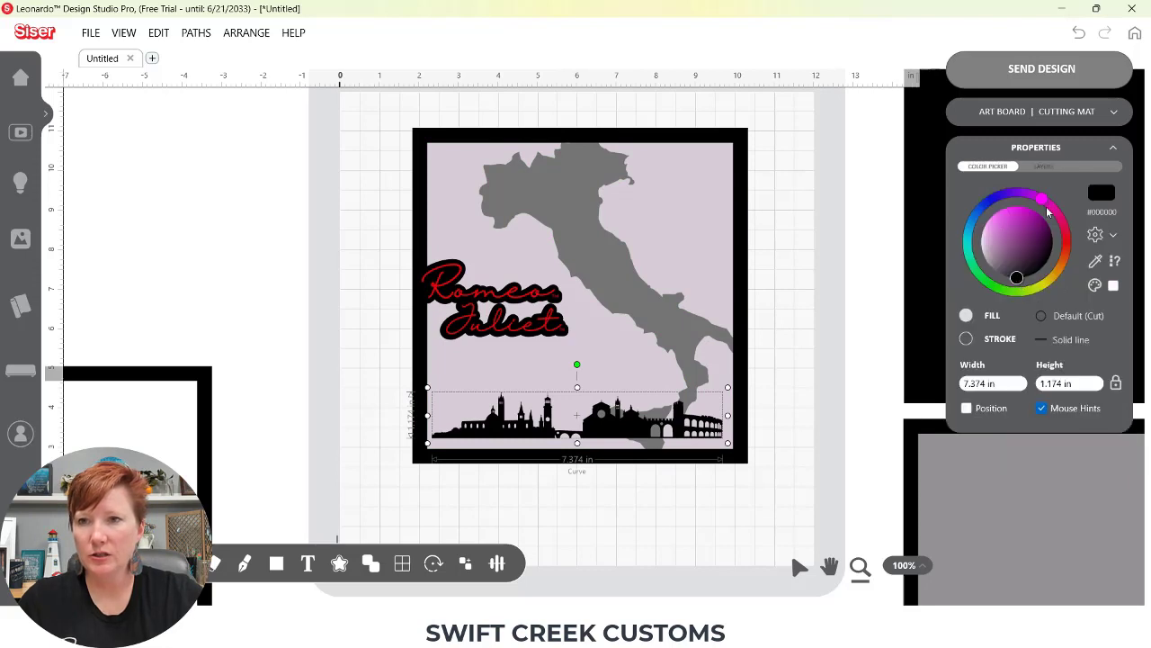
left_click_drag(1041, 200, 1002, 296)
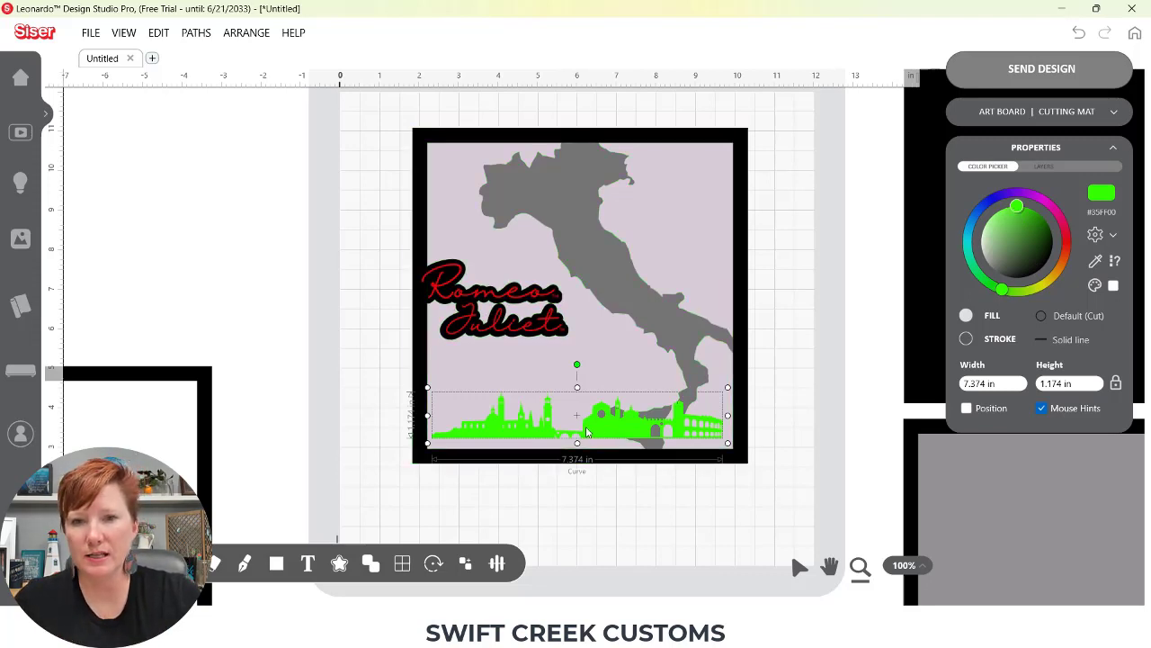
Step: Seat the green skyline on the frame's lower inner edge and enlarge it to about 7.889 by 1.256 in, spanning the frame opening
left_click_drag(590, 437, 583, 444)
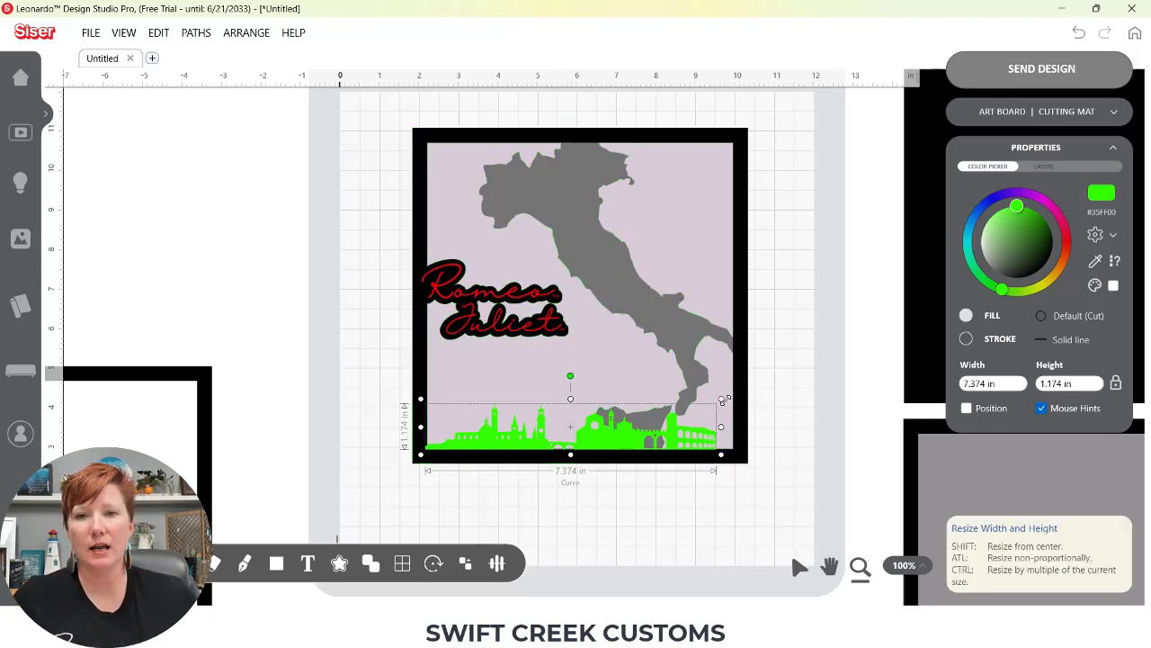
left_click_drag(721, 400, 740, 398)
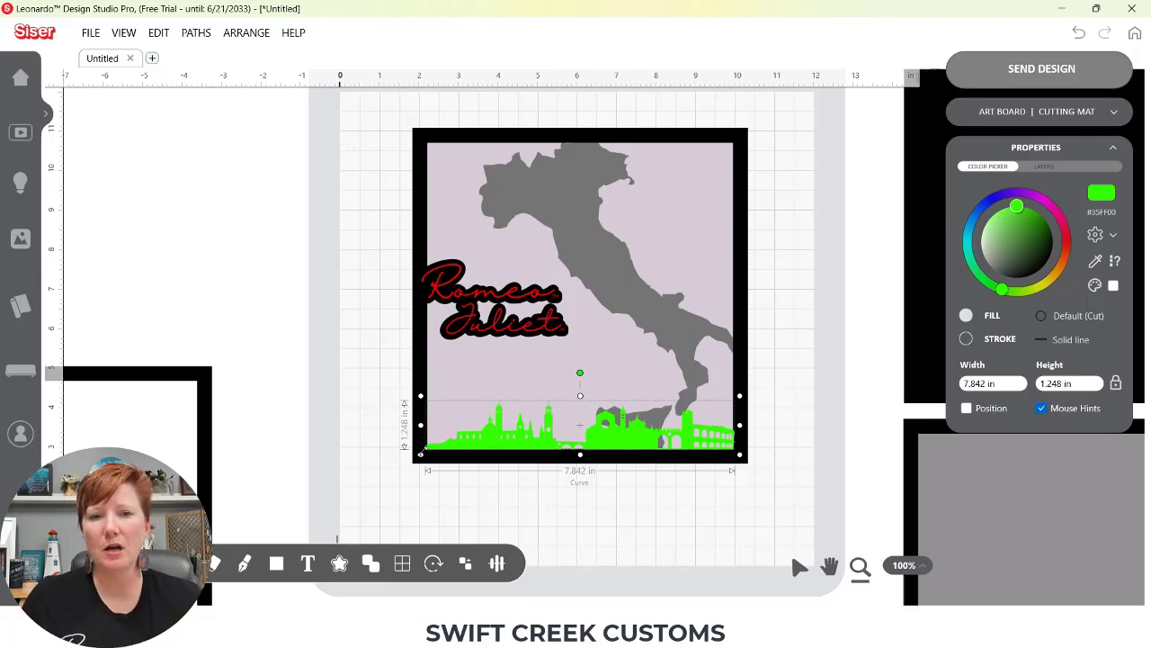
left_click_drag(420, 454, 418, 455)
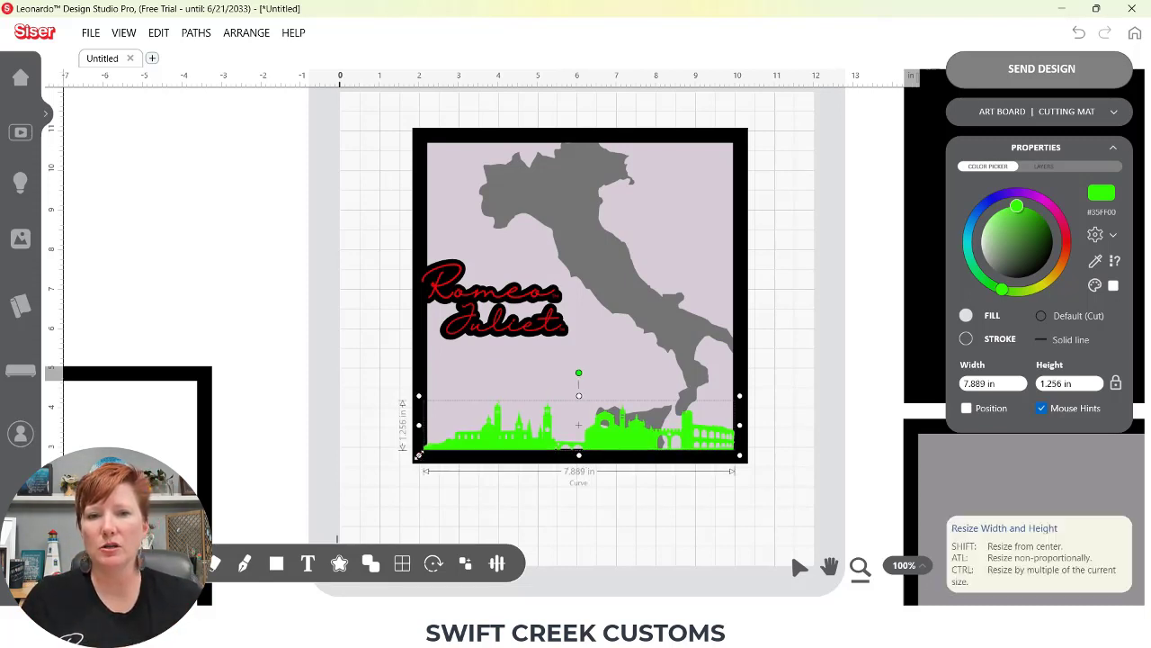